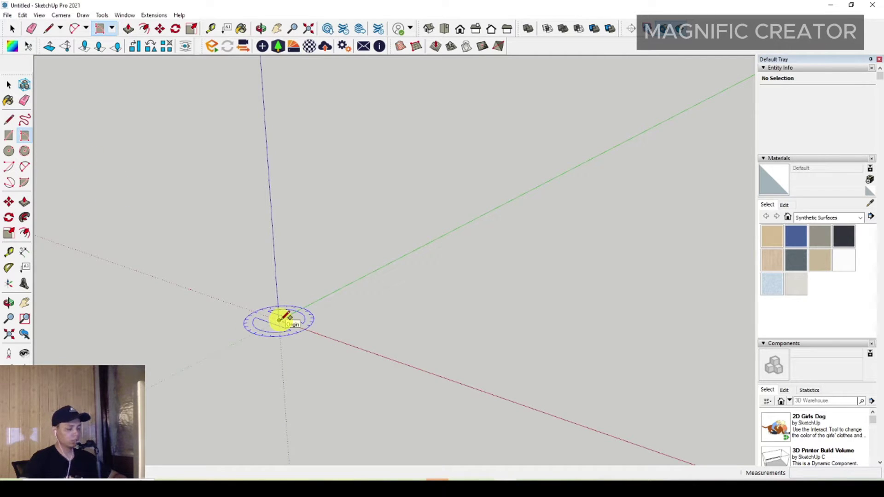
- Draw a rectangle on the ground plane from the origin, with a 2400 mm side along the red axis
left_click(280, 320)
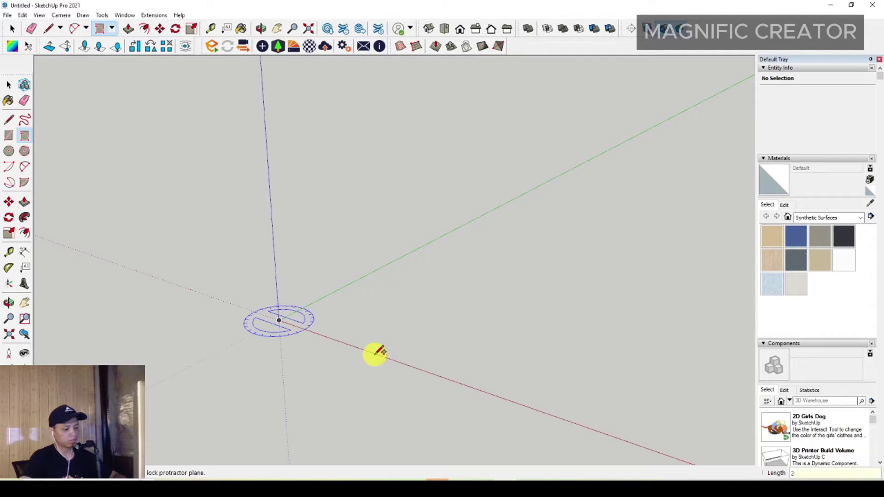
left_click(378, 351)
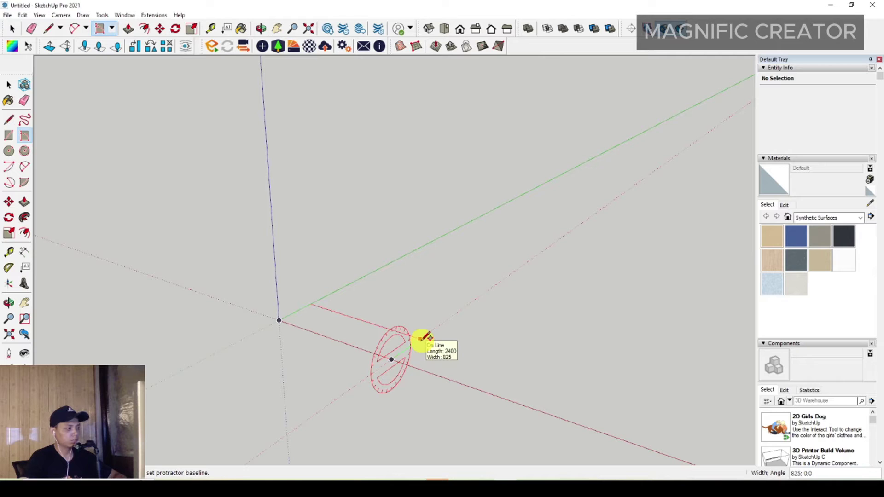
scroll(423, 338, "up", 3)
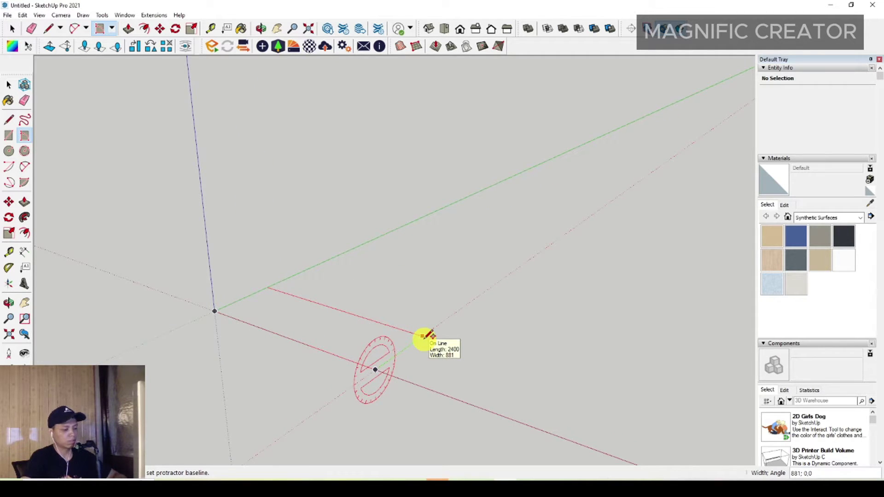
left_click(423, 338)
key("space")
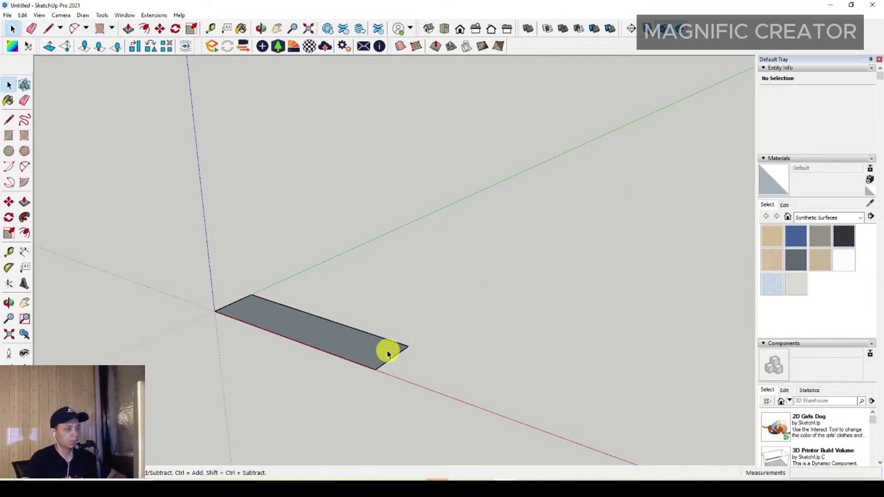
- Push/Pull the rectangle upward 2500 mm into a solid box
double_click(330, 345)
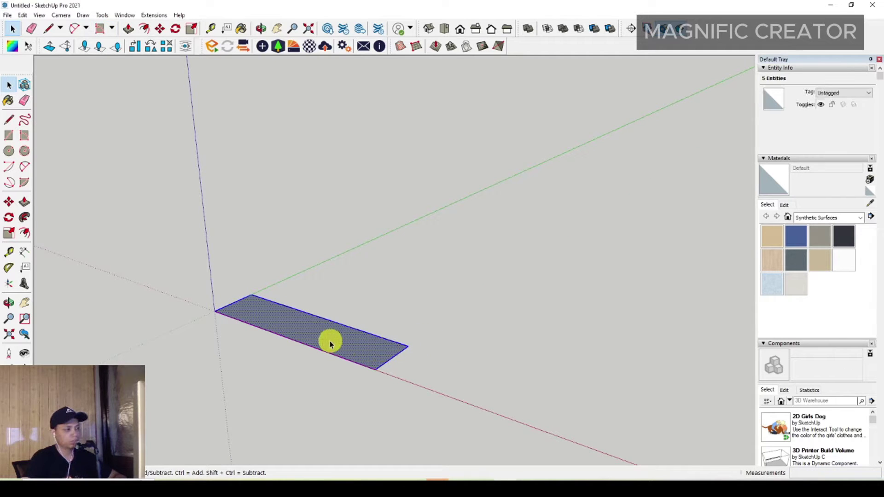
left_click(25, 201)
left_click(264, 313)
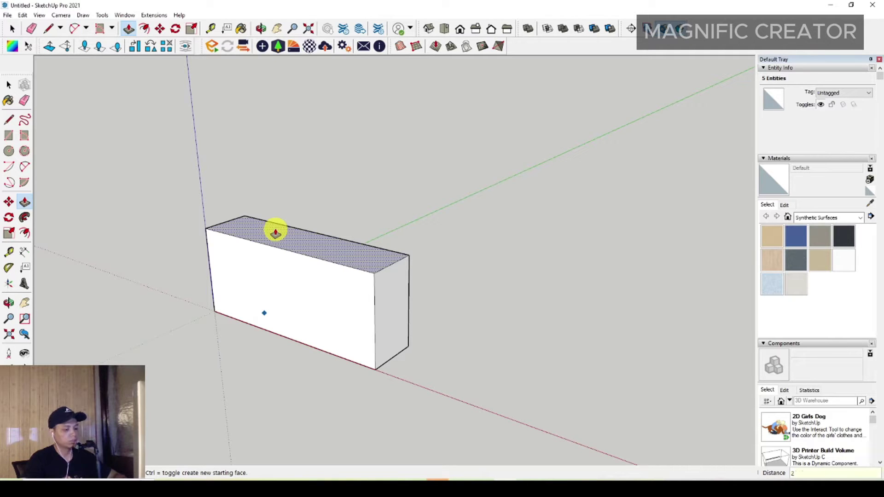
type("2500")
key("Return")
key("space")
- Offset the outline of the box's large front face inward by 40 mm
scroll(275, 214, "up", 2)
middle_click_drag(275, 214, 476, 245)
left_click(392, 233)
left_click(25, 232)
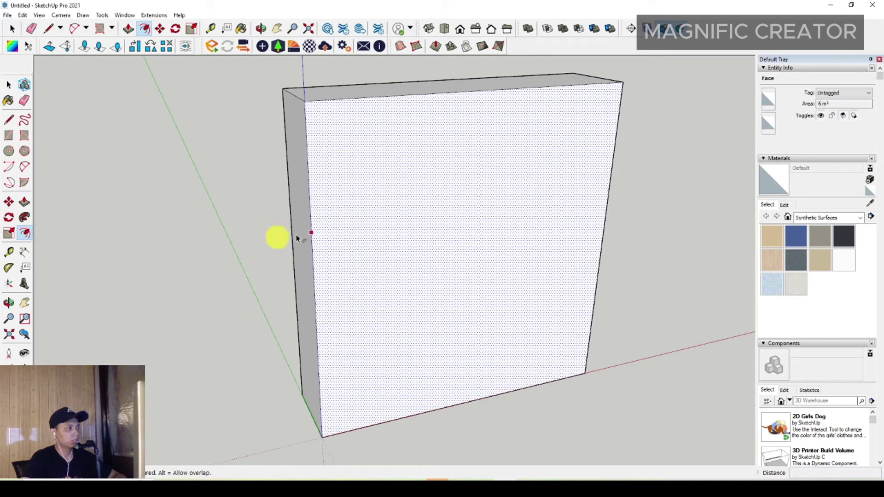
scroll(298, 239, "up", 1)
left_click(313, 205)
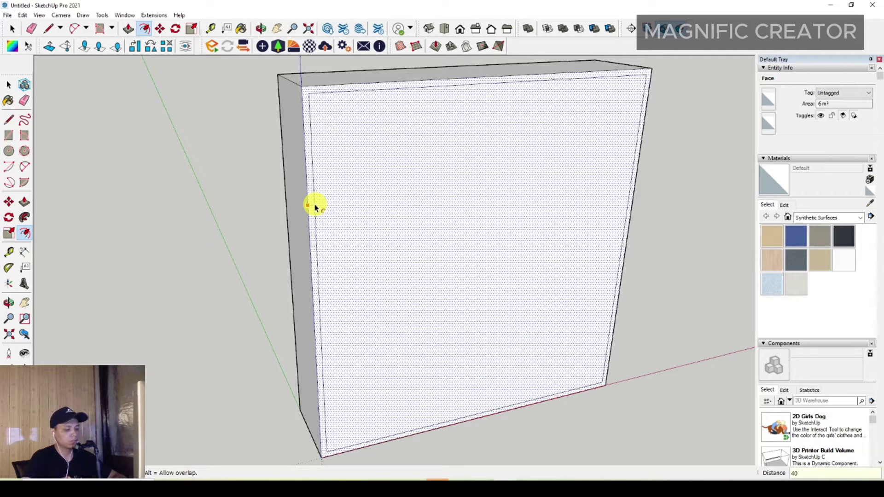
left_click(428, 252)
key("ctrl+z")
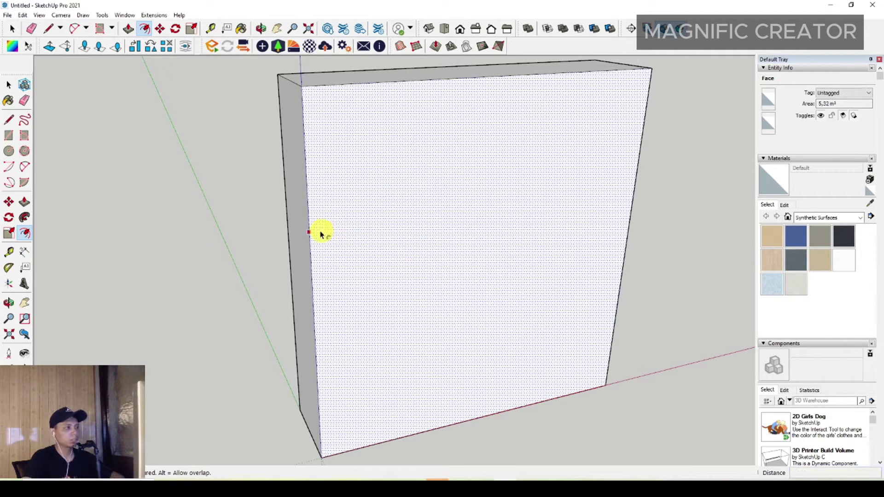
left_click(316, 230)
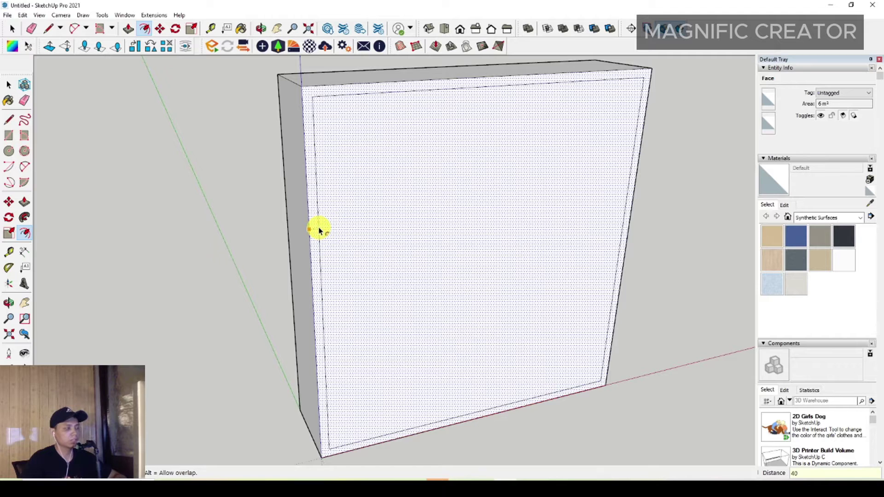
left_click(319, 230)
key("space")
- Push the inner front face 550 mm back into the box to hollow out the cabinet
middle_click_drag(318, 231, 434, 225)
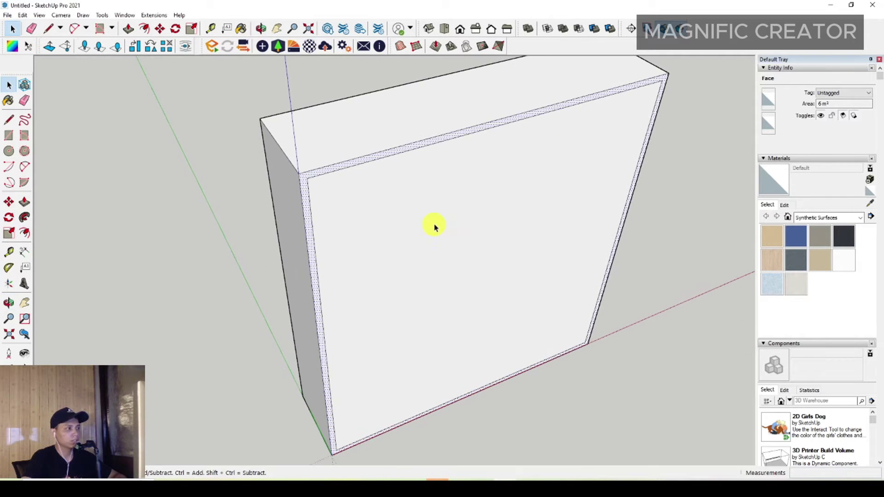
left_click(434, 225)
left_click(25, 202)
left_click(440, 227)
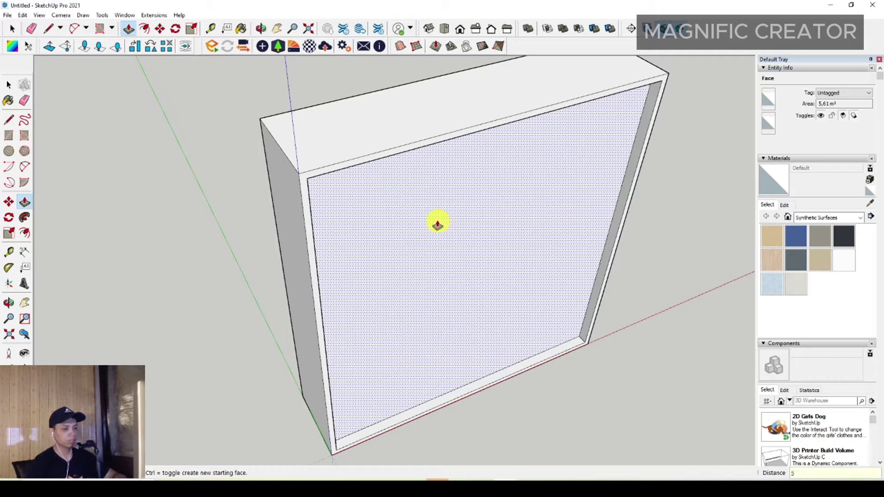
left_click(437, 224)
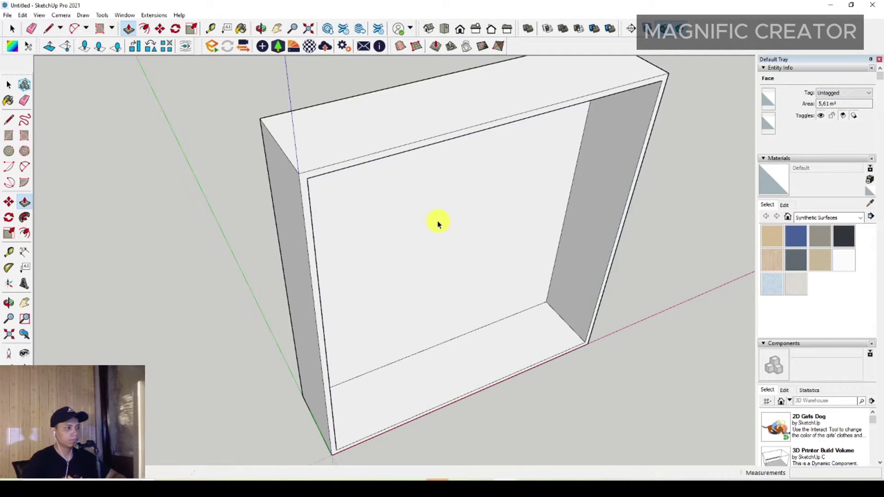
- Select the entire cabinet body with all its connected geometry and make it a group
key("space")
middle_click_drag(479, 276, 525, 233)
triple_click(525, 232)
right_click(524, 233)
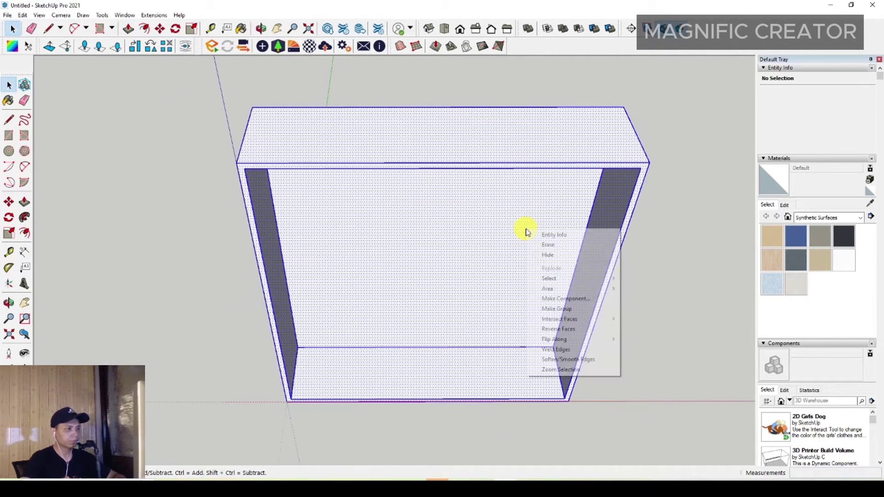
left_click(553, 309)
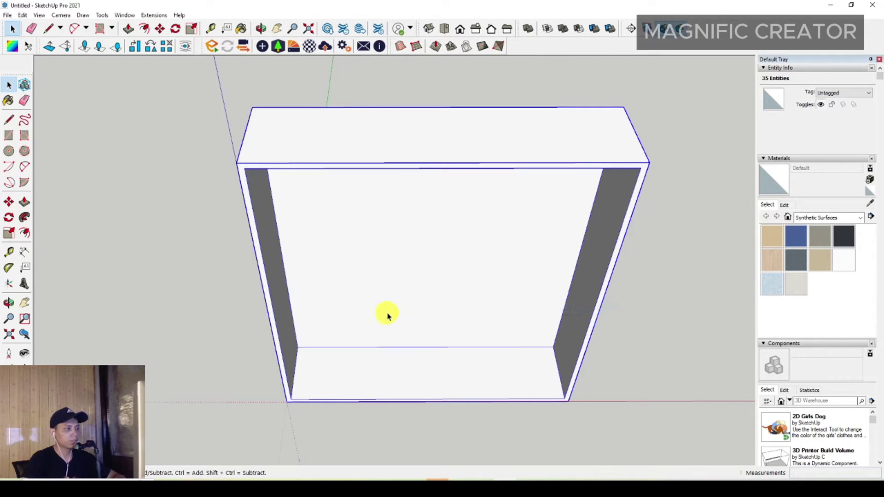
- Draw a horizontal line across the lower front opening, between the inner edges of the cabinet's two sides
middle_click_drag(386, 312, 434, 302)
left_click(9, 119)
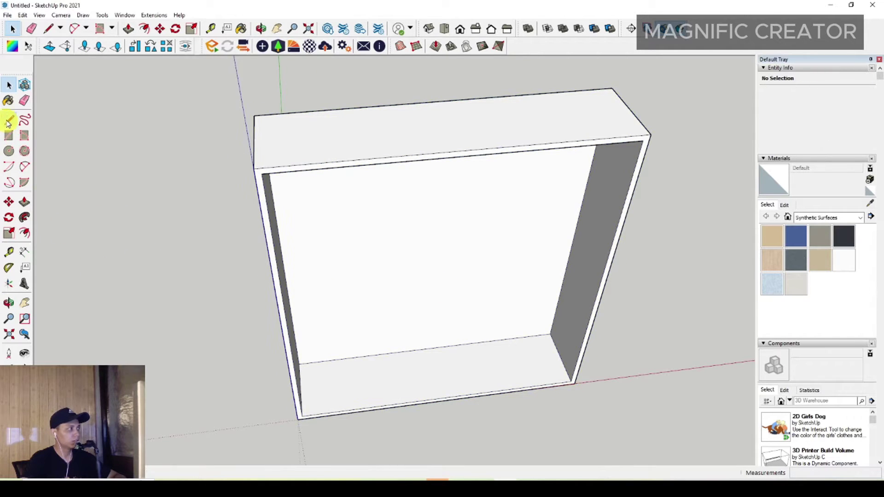
left_click(291, 338)
scroll(506, 290, "up", 3)
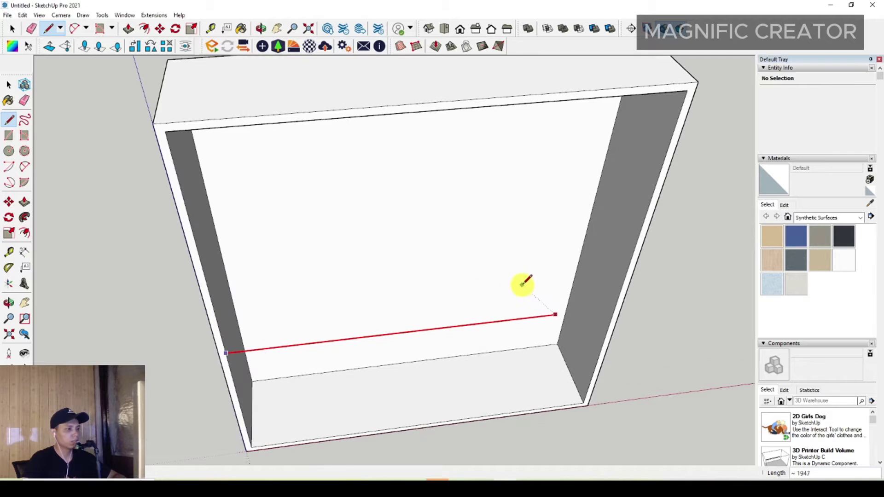
left_click(610, 280)
key("space")
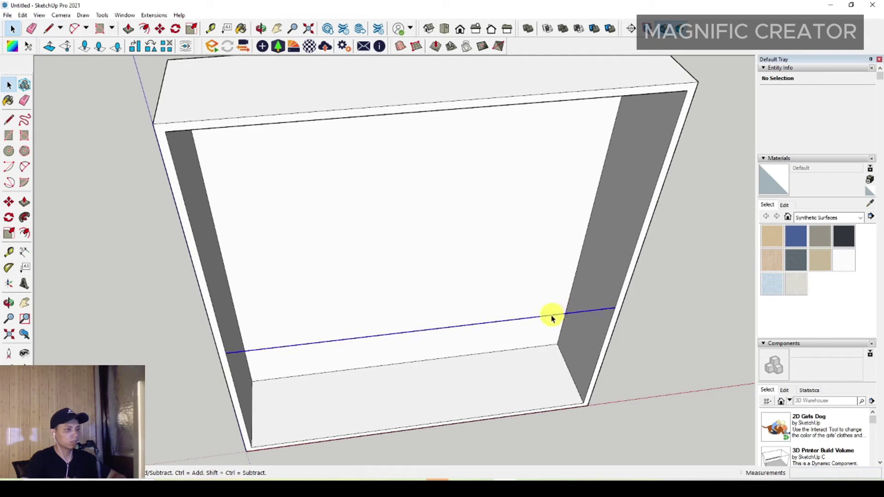
- Divide the horizontal line into four equal segments and delete the first and third segments from the blue axis side
right_click(552, 318)
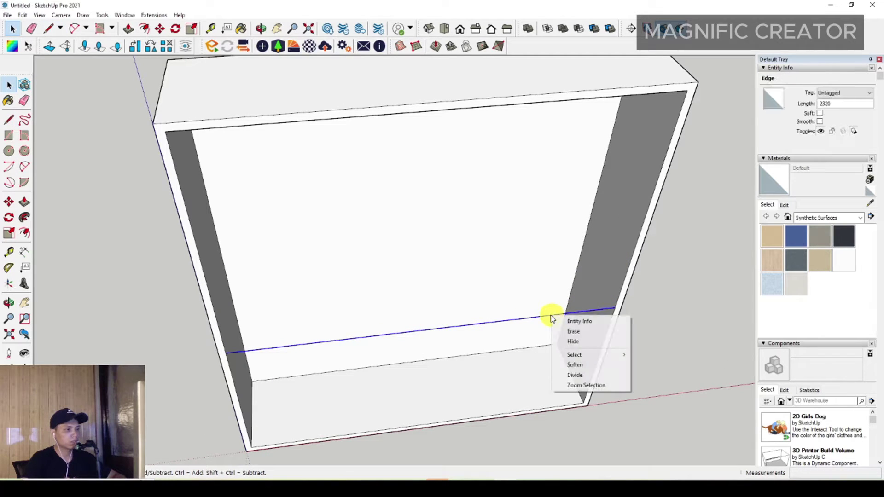
left_click(577, 376)
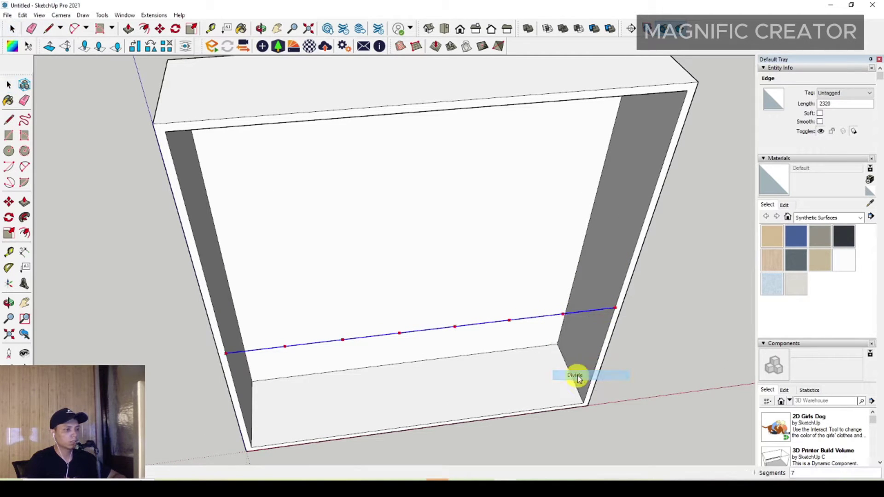
left_click(531, 330)
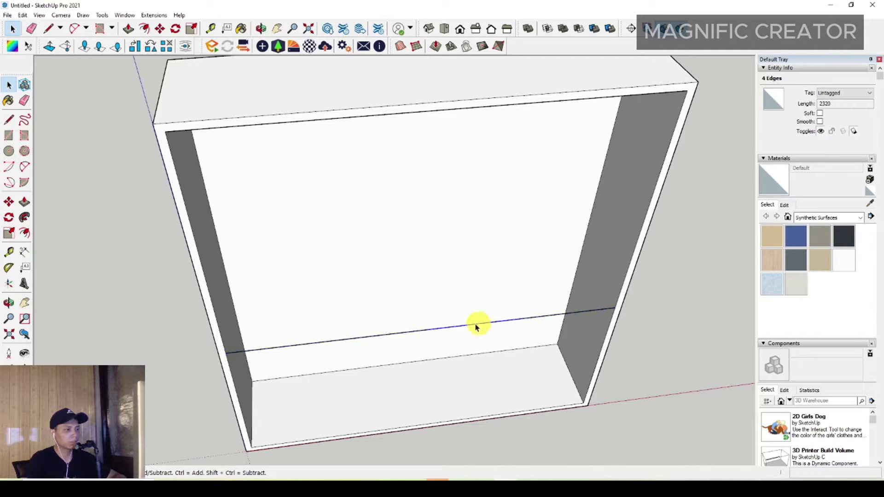
left_click(477, 326)
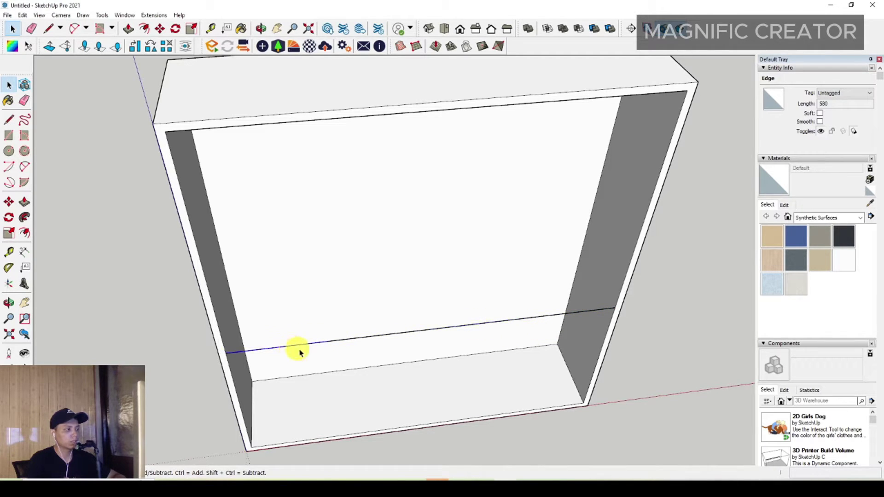
key("Delete")
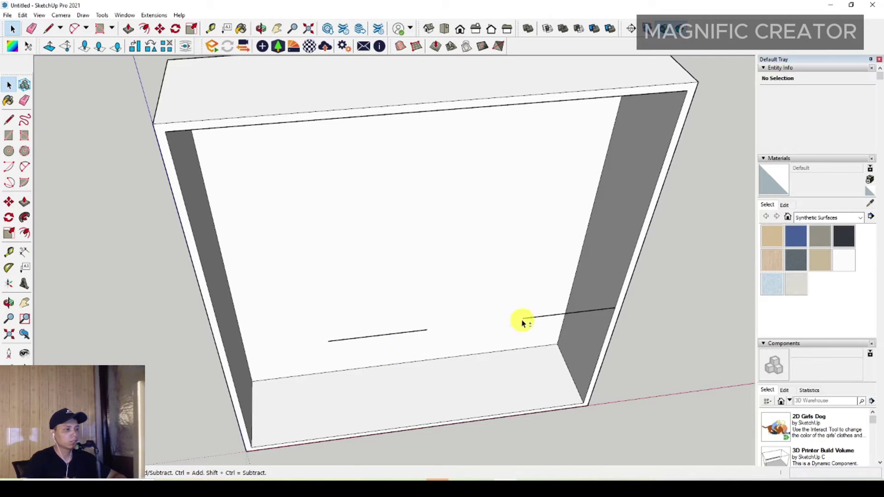
middle_click_drag(522, 324, 373, 334)
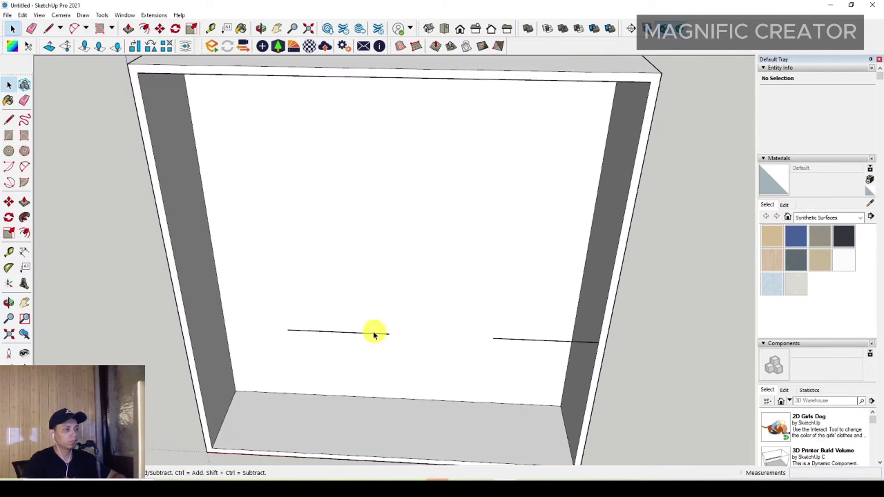
left_click(369, 332)
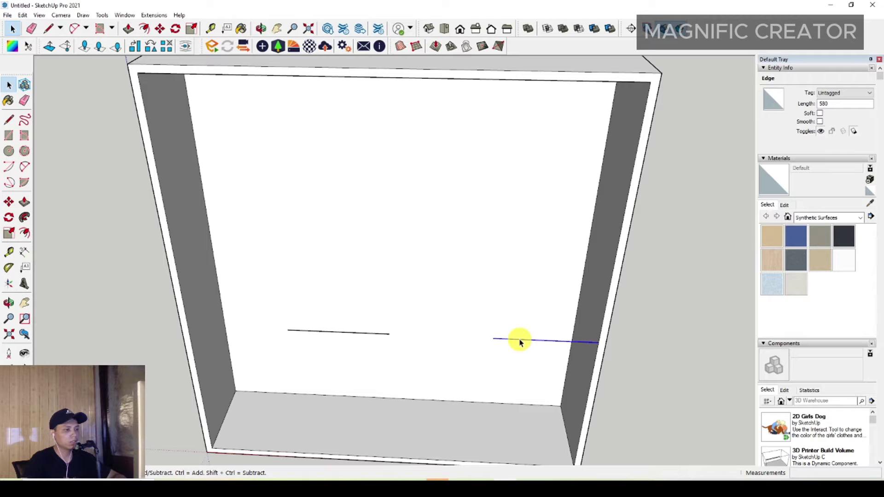
left_click(688, 320)
- Draw a 550 x 30 mm rectangle on the cabinet floor, running from the back edge to the front edge
middle_click_drag(582, 351, 538, 277)
middle_click_drag(471, 279, 418, 300)
left_click(26, 136)
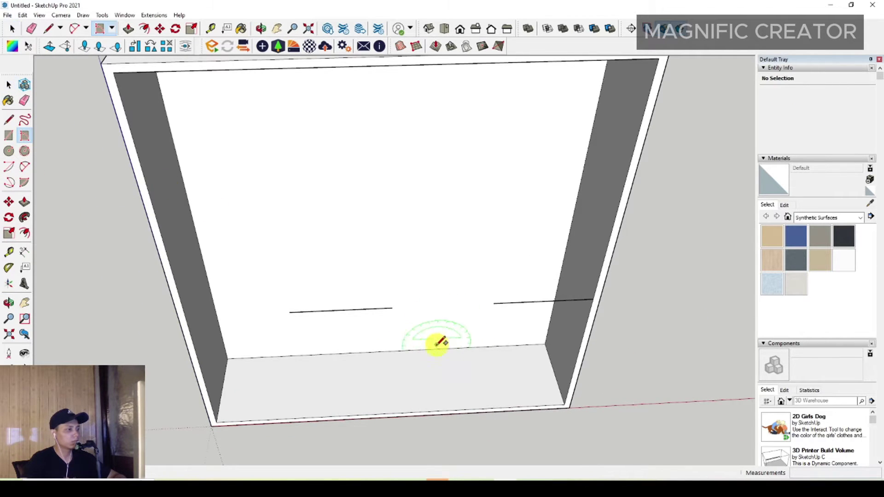
scroll(435, 349, "up", 1)
left_click(433, 348)
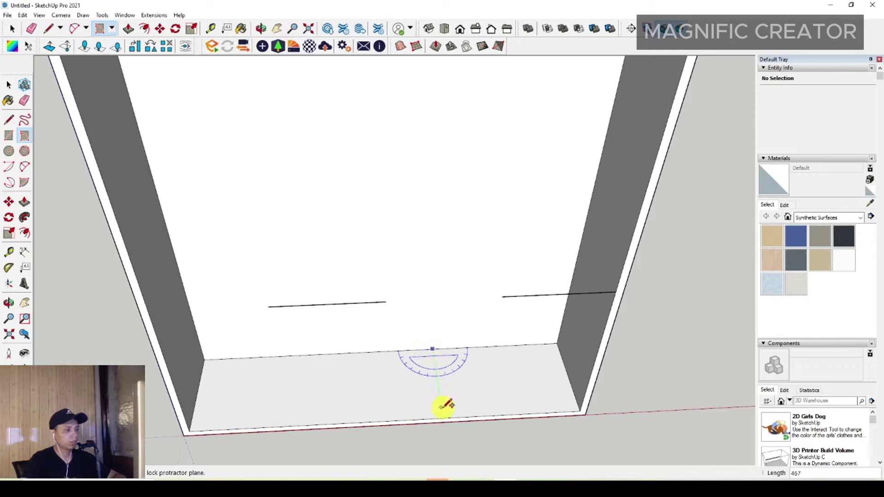
left_click(442, 418)
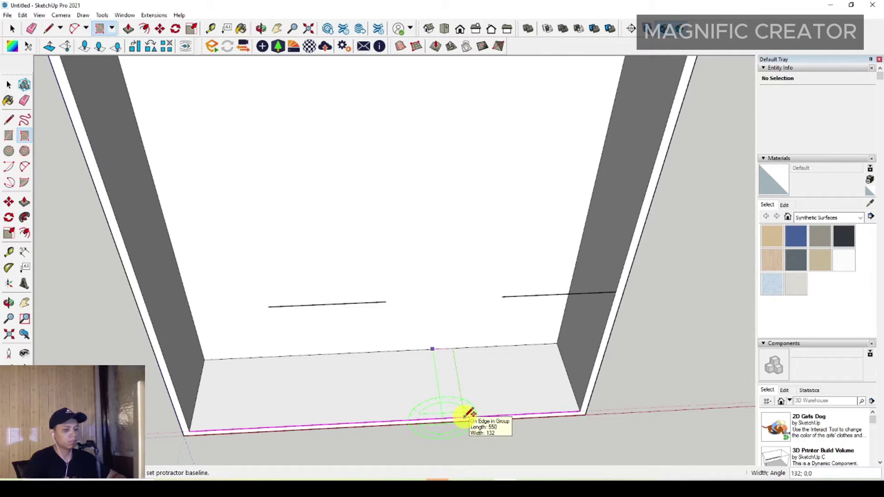
type("30")
key("Return")
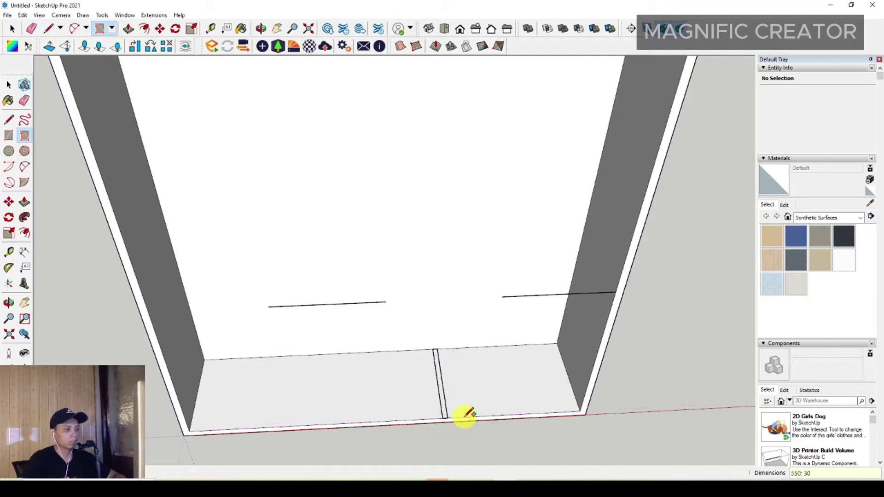
key("space")
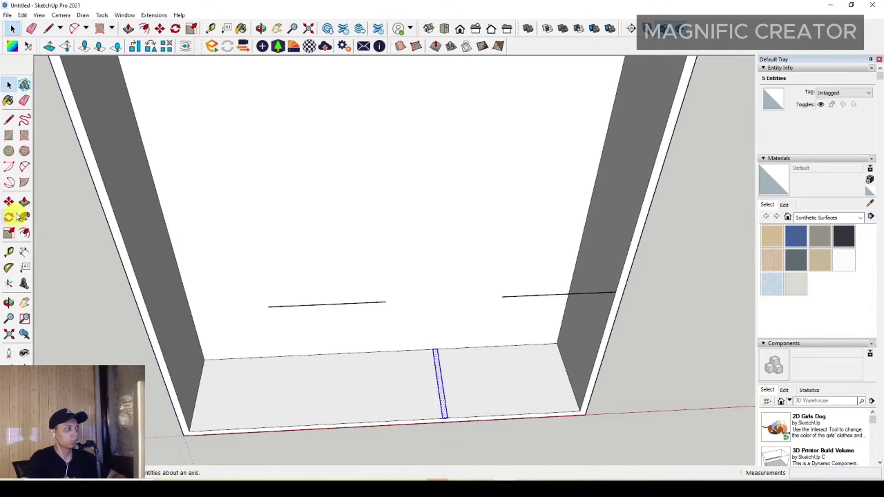
- Push/Pull the floor rectangle up to the underside of the cabinet top to form a vertical divider
left_click(25, 202)
left_click(441, 386)
middle_click_drag(456, 201, 481, 205)
left_click(493, 137)
key("space")
- Group the entire vertical divider and turn the group into a component
triple_click(451, 168)
right_click(451, 169)
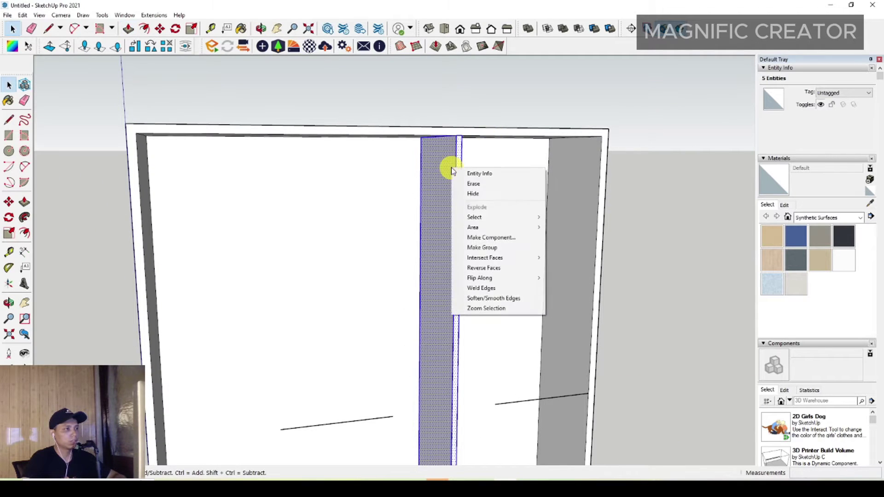
left_click(482, 247)
right_click(453, 239)
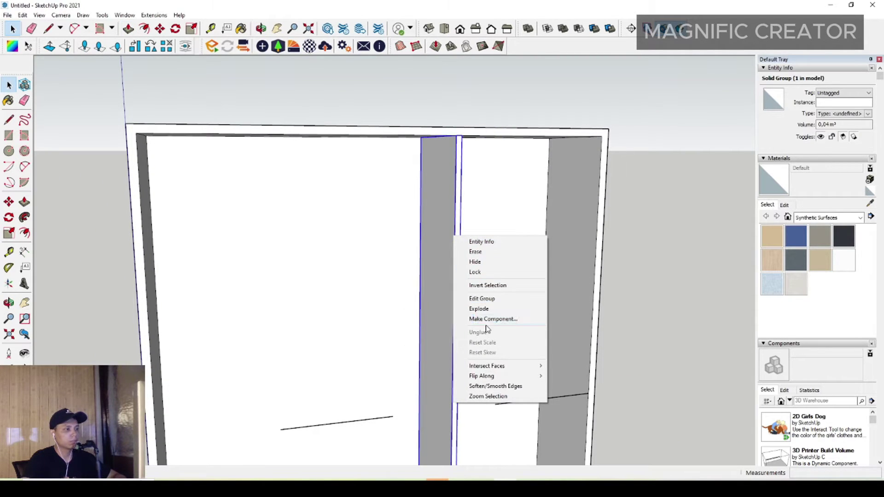
left_click(474, 317)
left_click(391, 298)
- Move the vertical divider component so its midpoint aligns with the endpoint of the horizontal division line
scroll(221, 148, "down", 5)
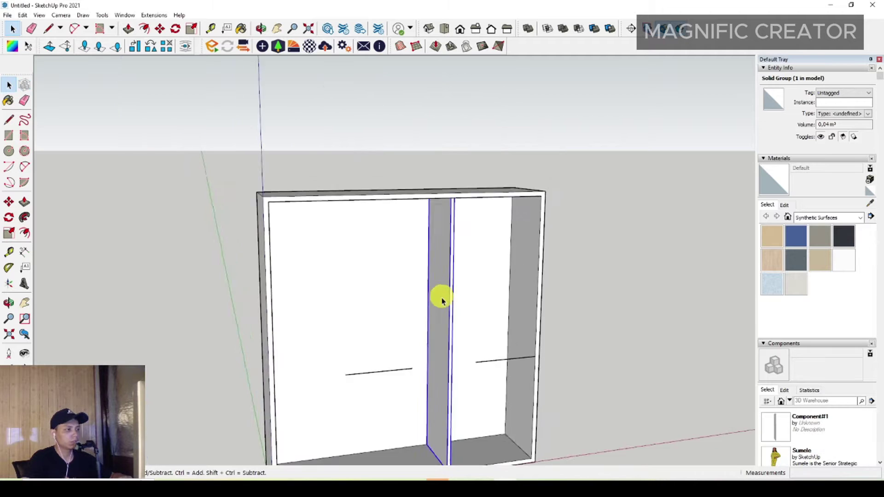
scroll(214, 179, "up", 8)
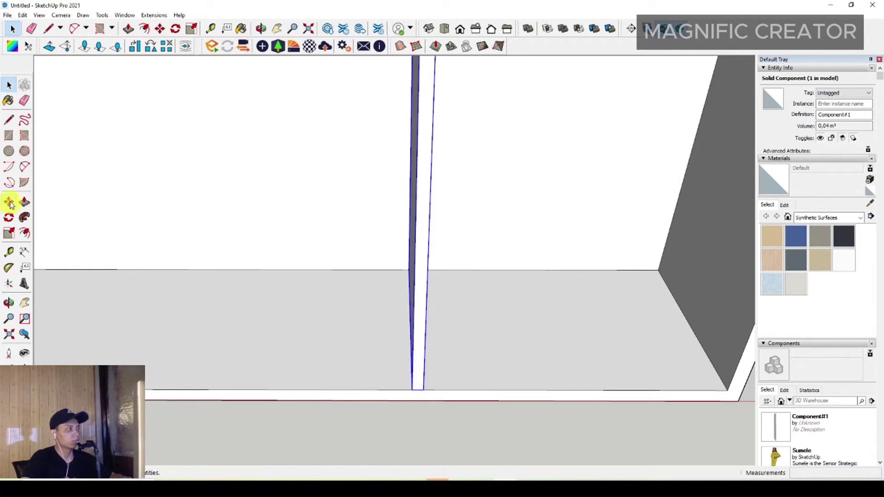
left_click(9, 203)
scroll(413, 372, "up", 2)
left_click(420, 396)
scroll(421, 386, "down", 3)
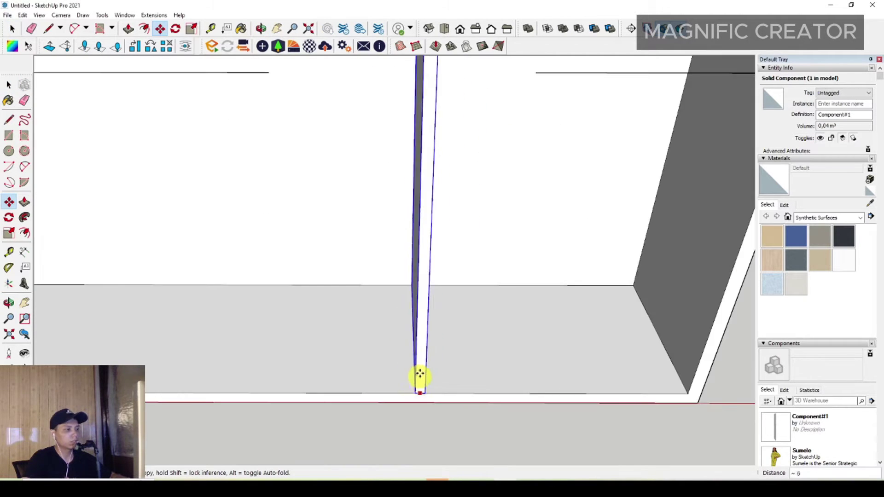
scroll(419, 373, "down", 2)
scroll(452, 225, "up", 1)
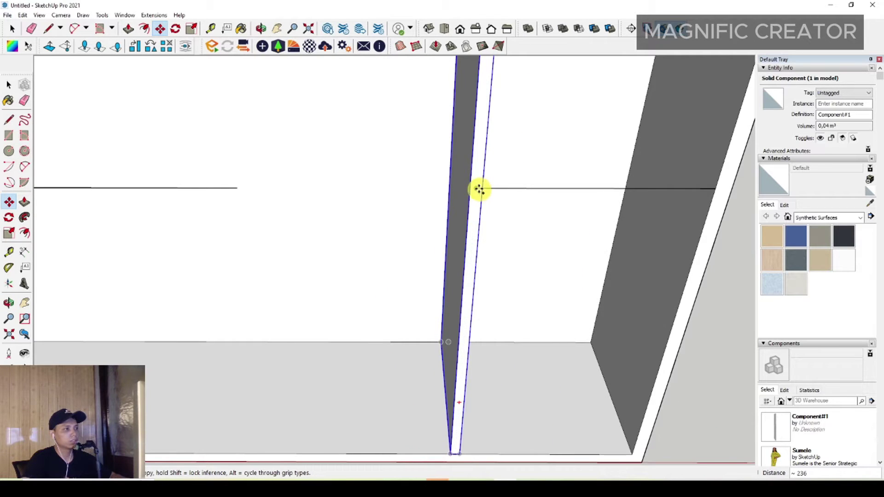
- Copy the divider twice at 580 mm spacing onto the remaining division points across the cabinet width
scroll(368, 188, "down", 2)
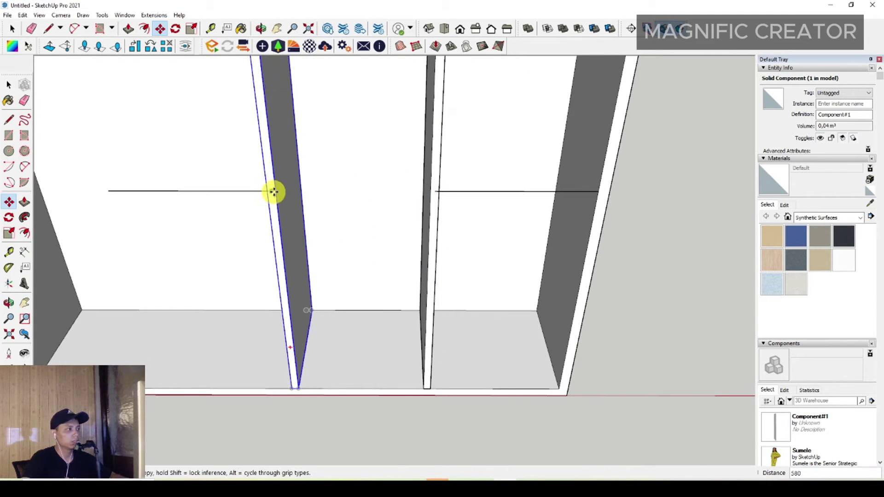
left_click(274, 191)
middle_click_drag(273, 192, 523, 197, "shift")
left_click(549, 197)
key("ctrl")
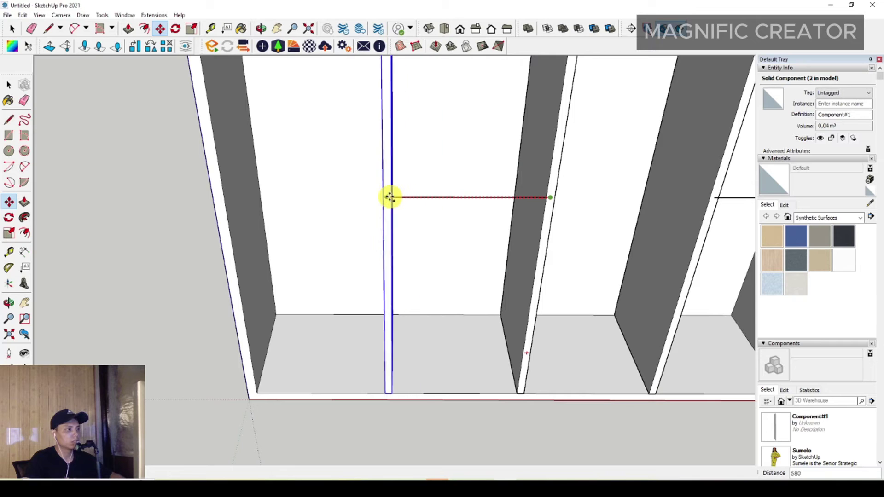
left_click(389, 197)
key("space")
- Erase the two remaining horizontal division line segments behind the dividers
middle_click_drag(388, 197, 405, 255)
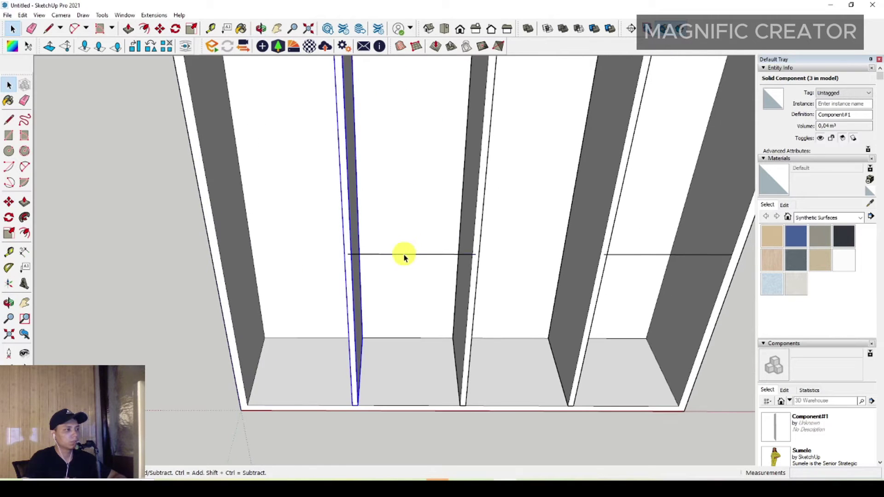
right_click(404, 257)
left_click(442, 281)
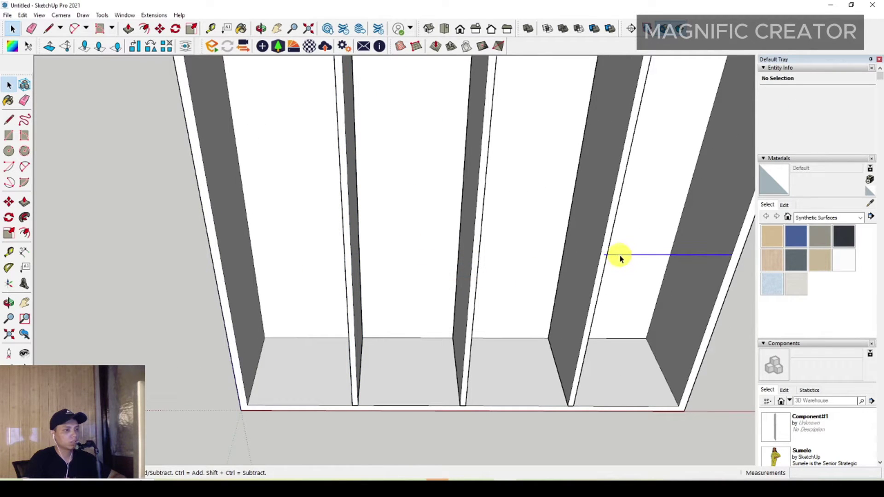
right_click(620, 256)
left_click(631, 271)
mouse_move(631, 272)
middle_mouse_down()
mouse_move(499, 288)
mouse_move(491, 315)
middle_mouse_up()
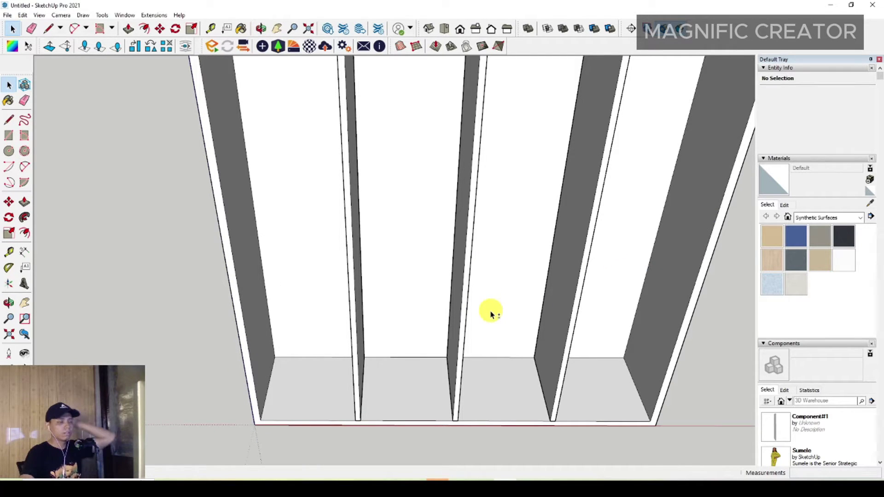
left_click(455, 304)
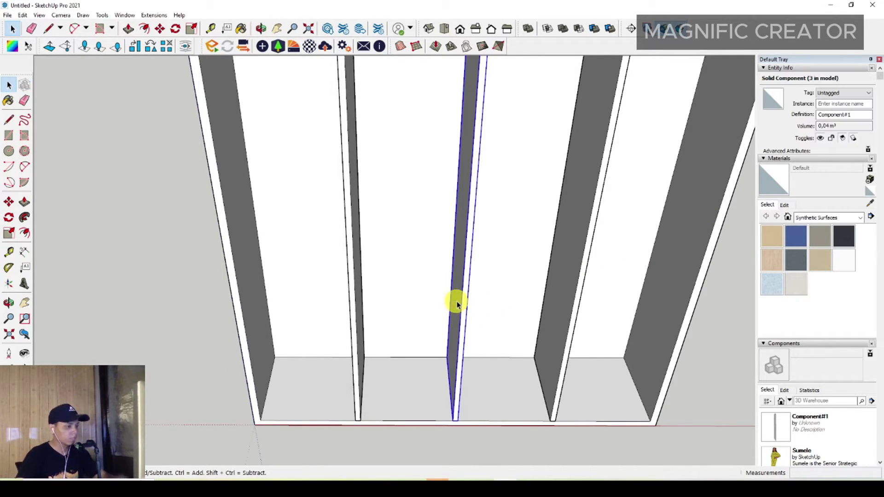
scroll(467, 303, "down", 1)
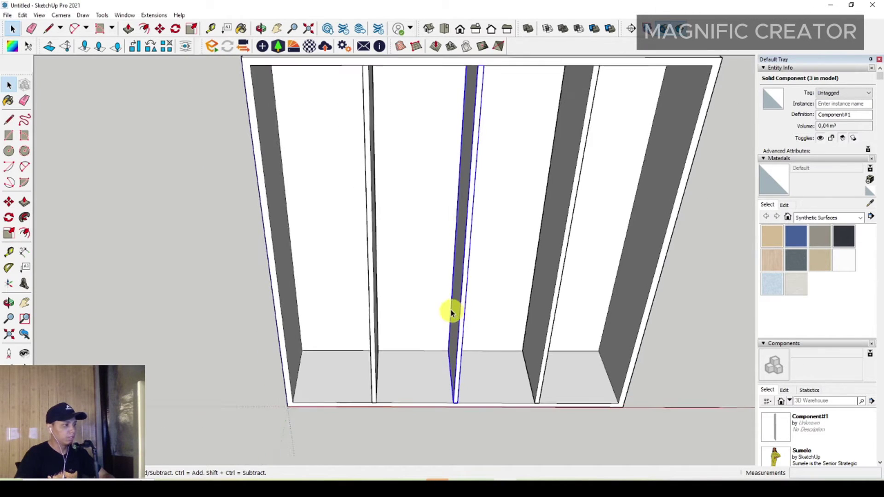
middle_click_drag(451, 311, 470, 289)
middle_click_drag(355, 380, 304, 352)
left_click(154, 335)
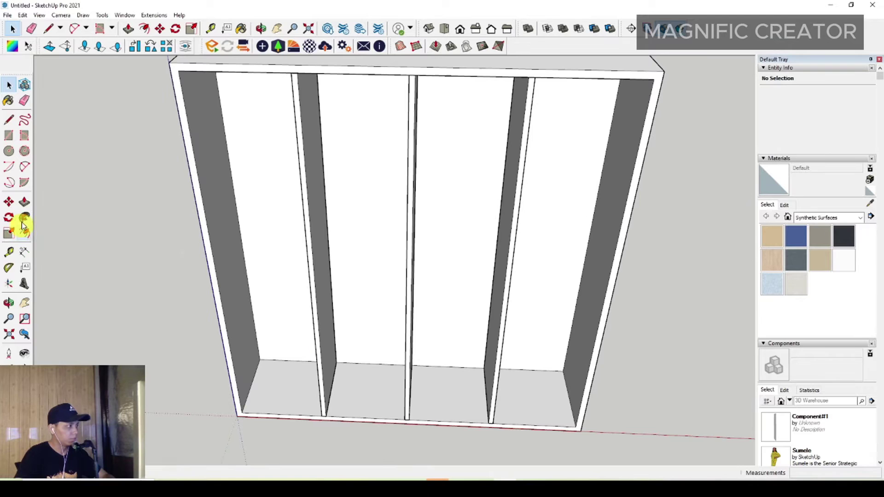
- Draw a rectangle over the whole cabinet floor, from the front right inner corner to the back left inner corner
left_click(9, 140)
scroll(559, 367, "up", 2)
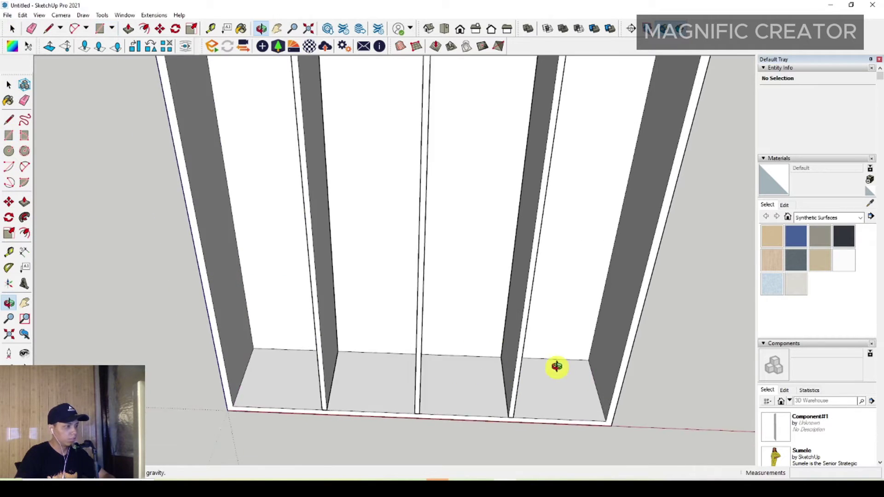
scroll(601, 404, "up", 2)
middle_click_drag(563, 396, 588, 413)
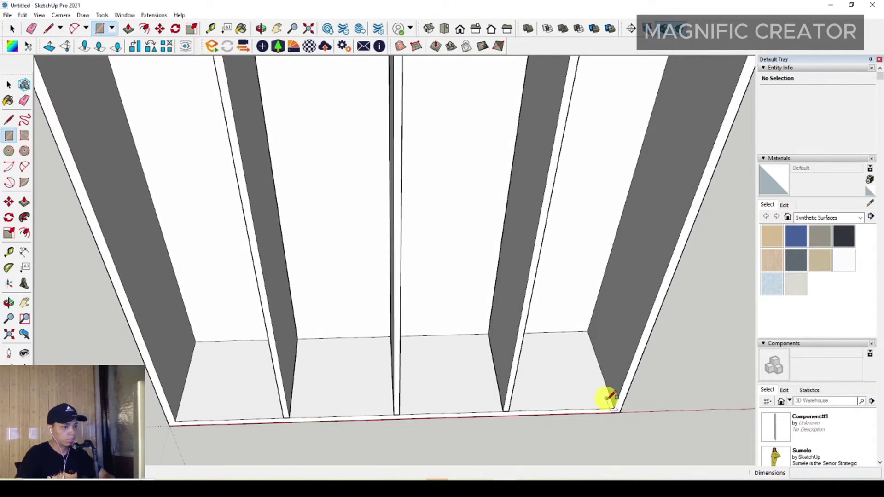
left_click(612, 408)
scroll(215, 343, "up", 1)
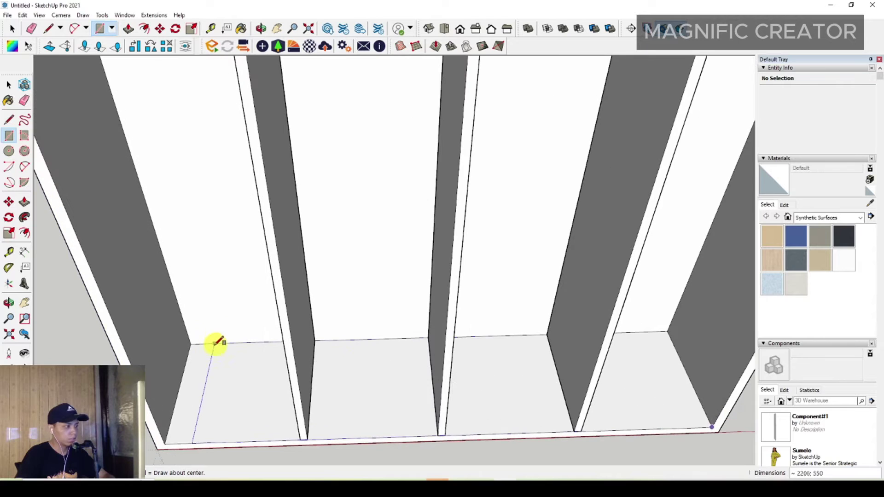
left_click(192, 342)
middle_click_drag(191, 341, 277, 345)
- Push/Pull the full-width floor rectangle upward to form a thin shelf board
key("space")
double_click(283, 341)
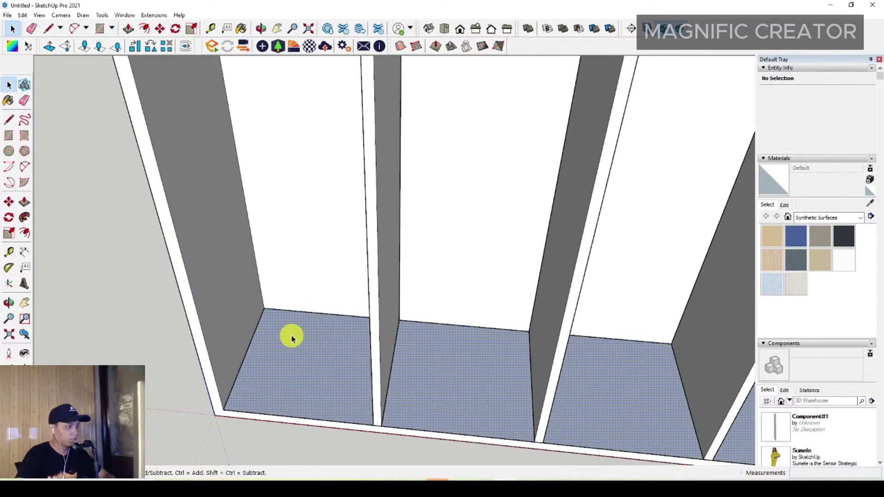
left_click(25, 202)
scroll(286, 325, "up", 2)
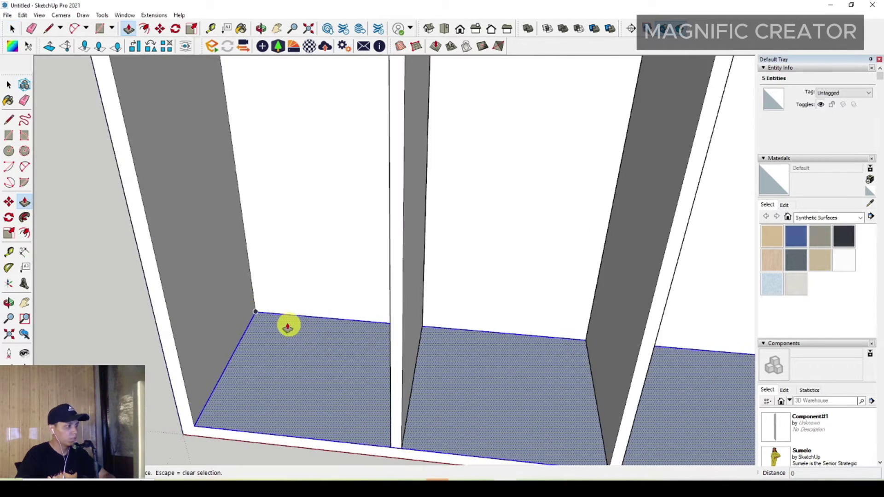
left_click(285, 326)
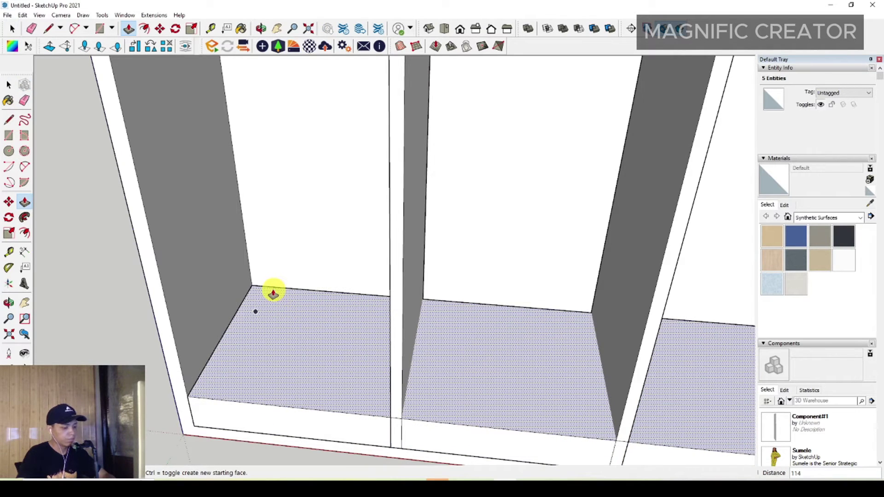
key("Return")
key("space")
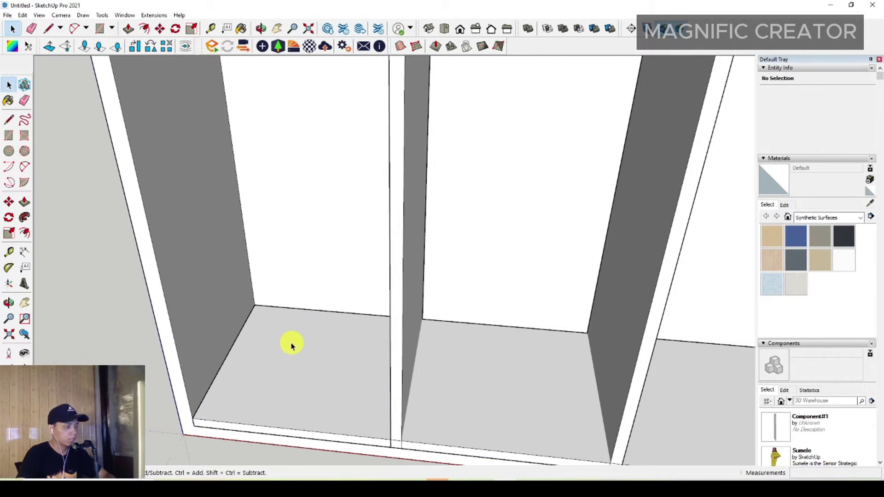
- Select all geometry of the full-width shelf board and make it a group
scroll(304, 342, "down", 2)
middle_click_drag(324, 355, 369, 361)
scroll(299, 346, "down", 2)
middle_click_drag(299, 347, 305, 362)
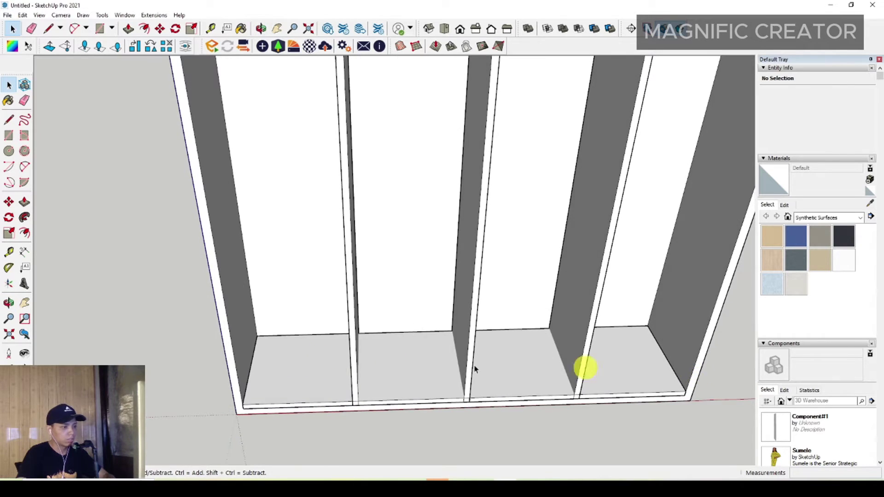
scroll(316, 368, "up", 3)
triple_click(305, 347)
right_click(305, 347)
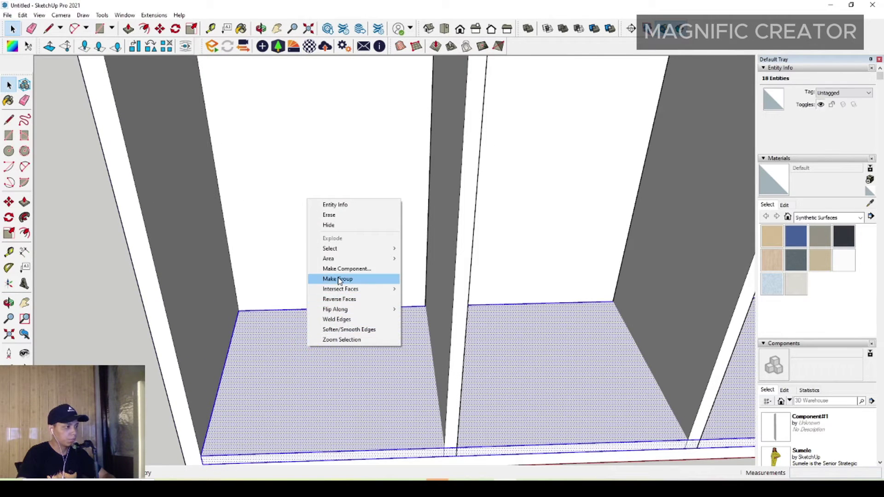
left_click(339, 279)
- Move the grouped shelf board straight up 2100 mm from the cabinet floor
scroll(331, 368, "down", 3)
middle_click_drag(332, 368, 380, 306)
middle_click_drag(553, 361, 515, 407)
scroll(514, 406, "down", 1)
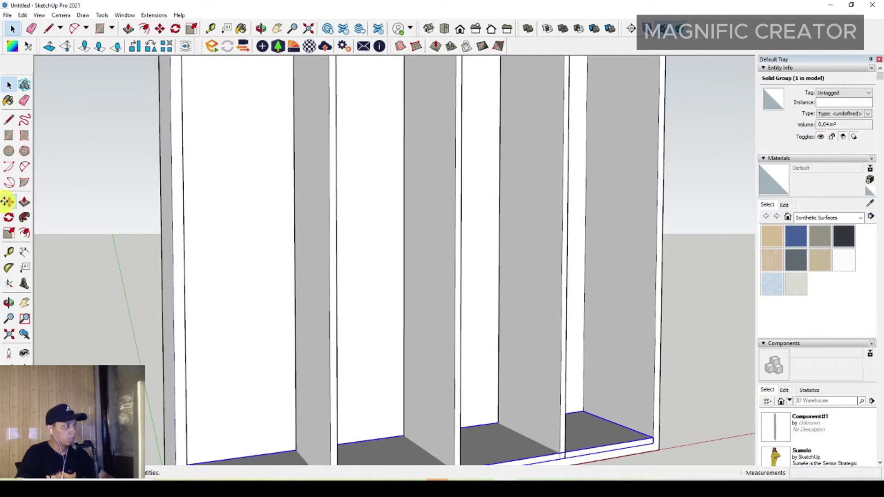
left_click(7, 202)
scroll(594, 399, "up", 3)
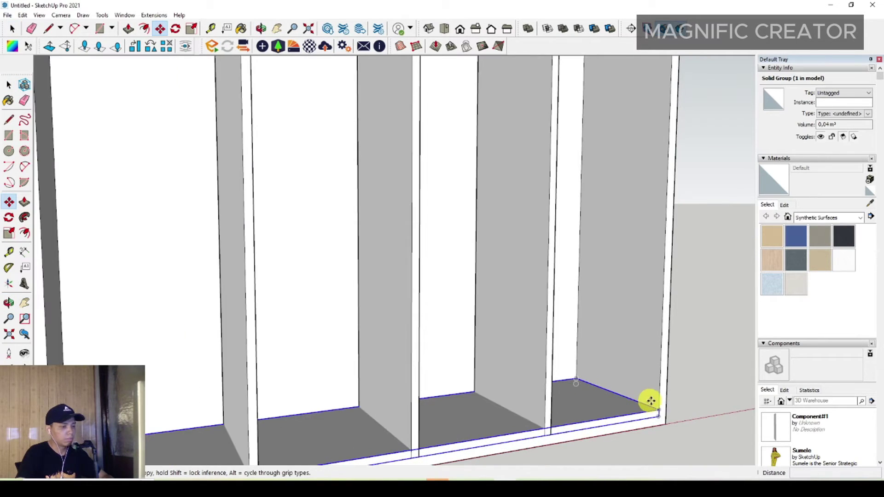
left_click(650, 400)
scroll(654, 364, "down", 3)
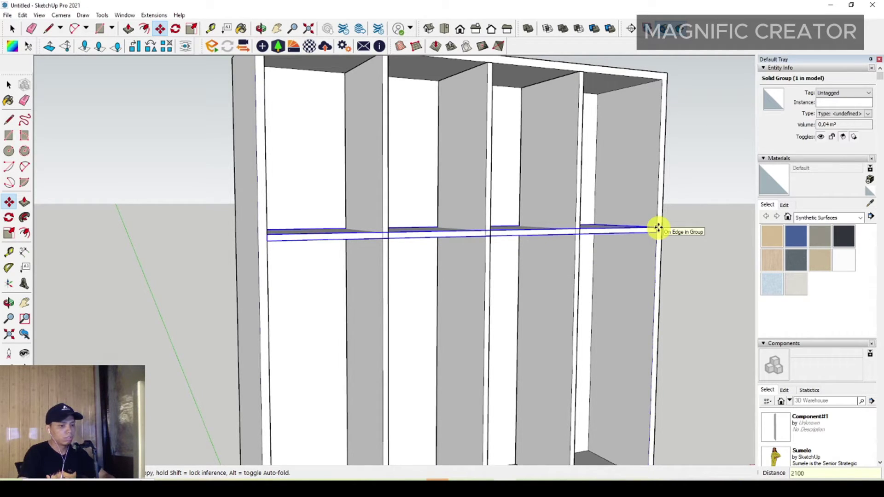
type("2100")
key("Return")
scroll(523, 203, "down", 4)
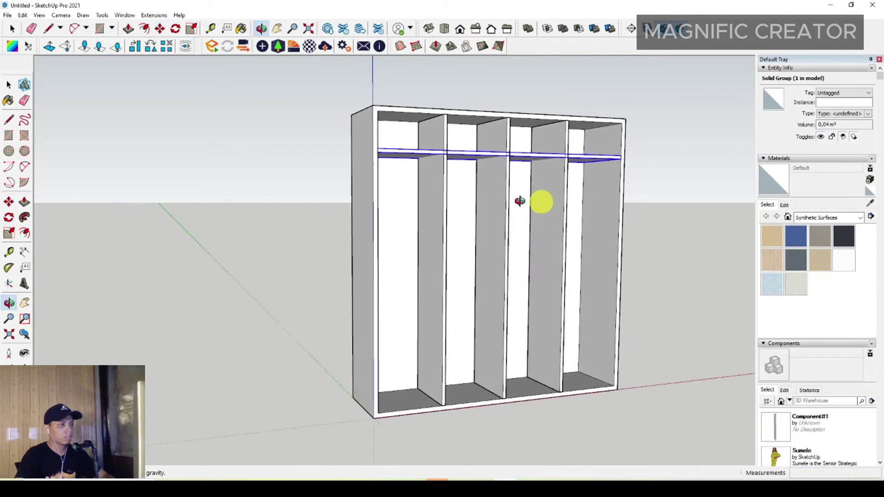
- Lower the grouped shelf board vertically to enlarge the upper compartments
scroll(538, 205, "up", 5)
key("space")
scroll(538, 174, "up", 4)
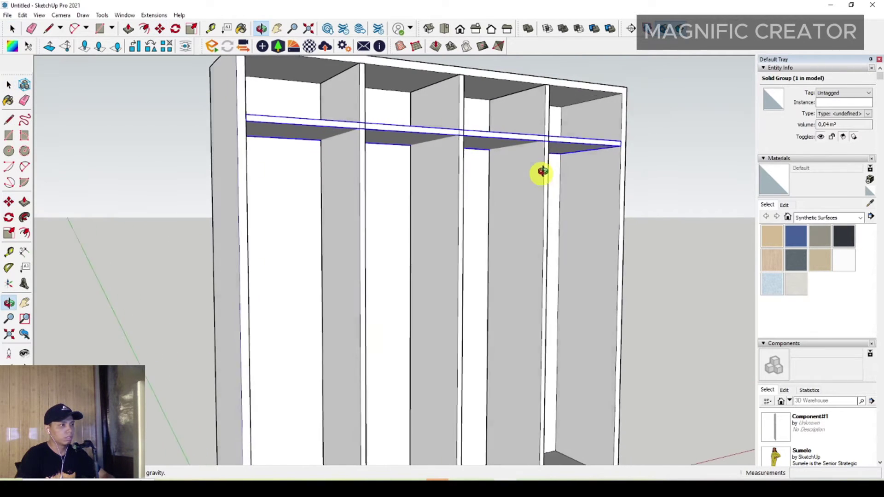
middle_click_drag(500, 166, 509, 173, "shift")
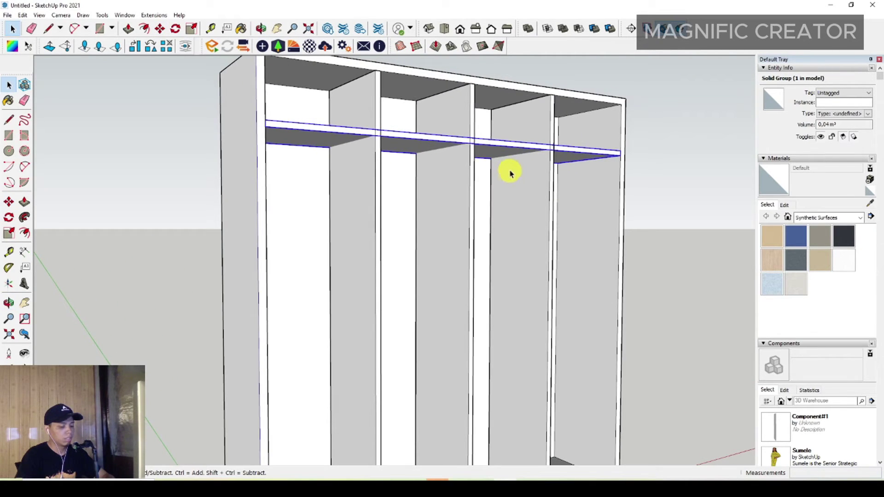
key("m")
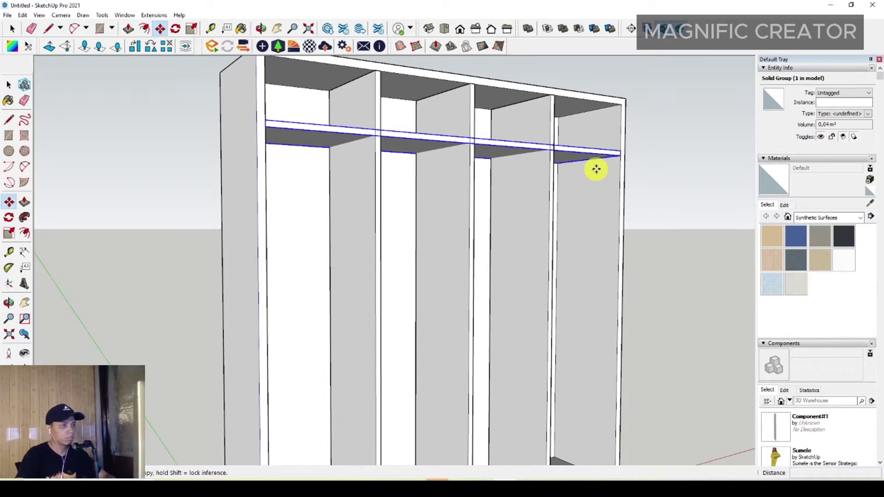
left_click(596, 168)
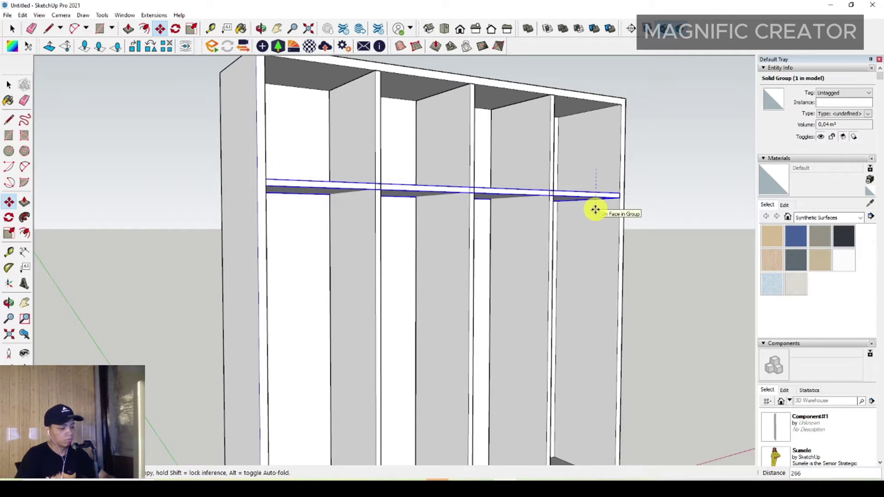
left_click(595, 209)
key("space")
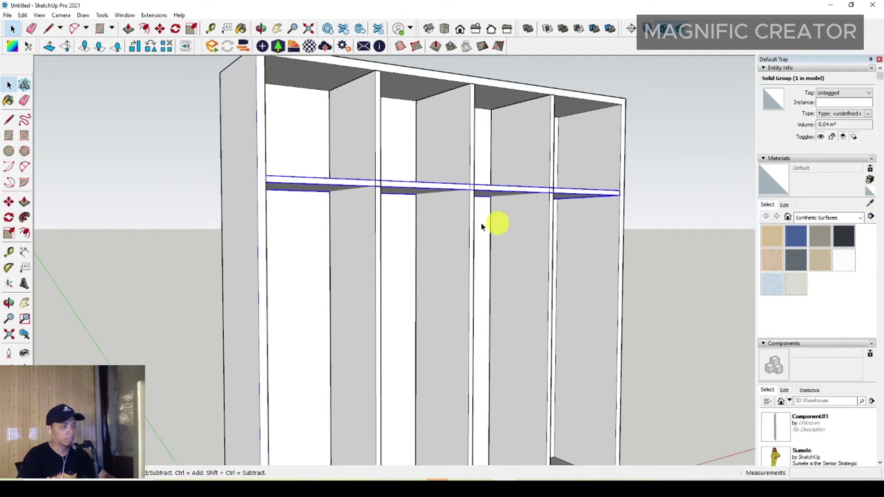
- Draw a 1145 x 550 mm rectangle on the cabinet floor, from the right side's front corner to the back of the centre divider
scroll(495, 231, "down", 5)
middle_click_drag(442, 290, 135, 294)
left_click(60, 222)
key("r")
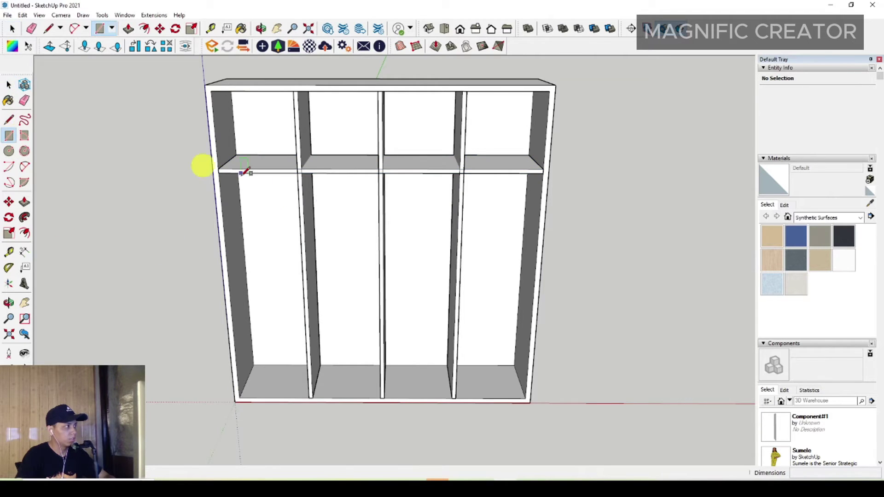
scroll(530, 415, "up", 5)
left_click(548, 416)
scroll(396, 405, "down", 4)
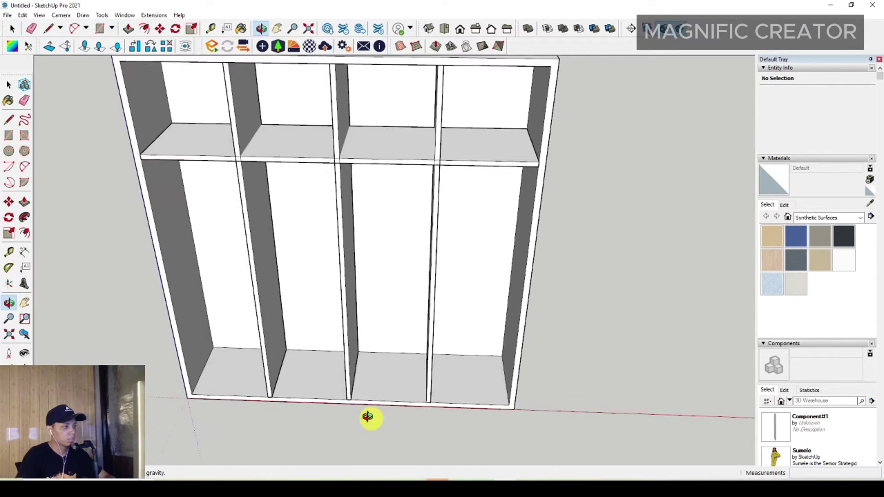
scroll(366, 382, "up", 3)
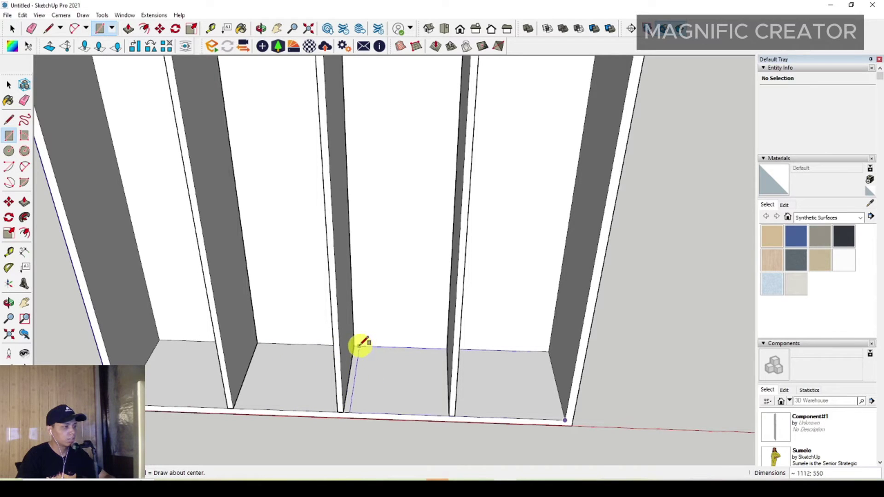
left_click(354, 344)
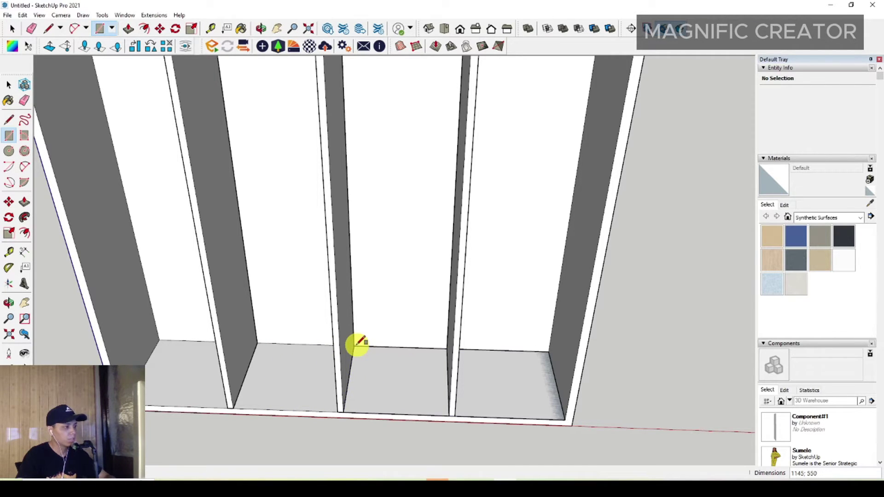
key("space")
scroll(378, 365, "down", 4)
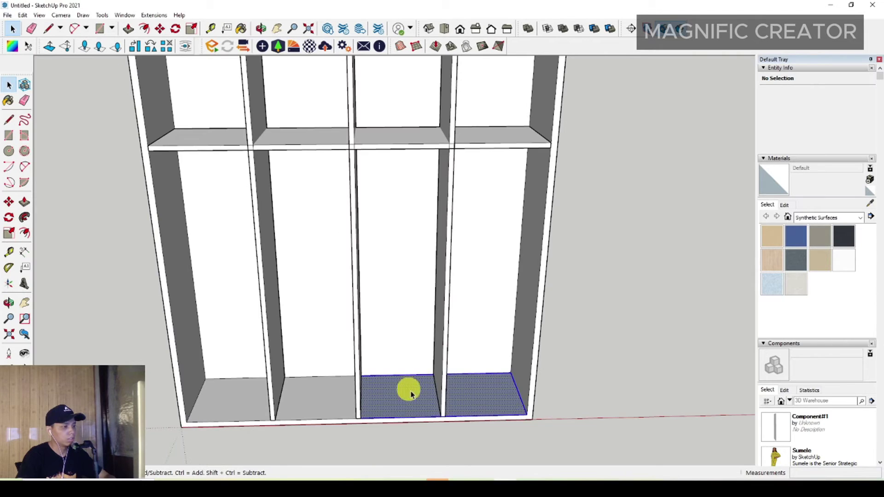
- Extrude the rectangle on the cabinet floor upward 30 mm into a shelf board
scroll(411, 394, "up", 3)
left_click(24, 202)
scroll(286, 362, "up", 3)
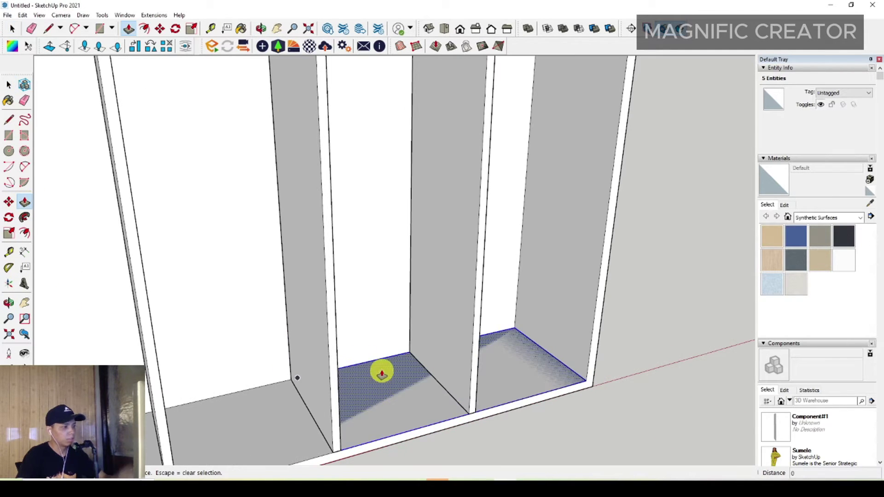
left_click_drag(381, 374, 388, 335)
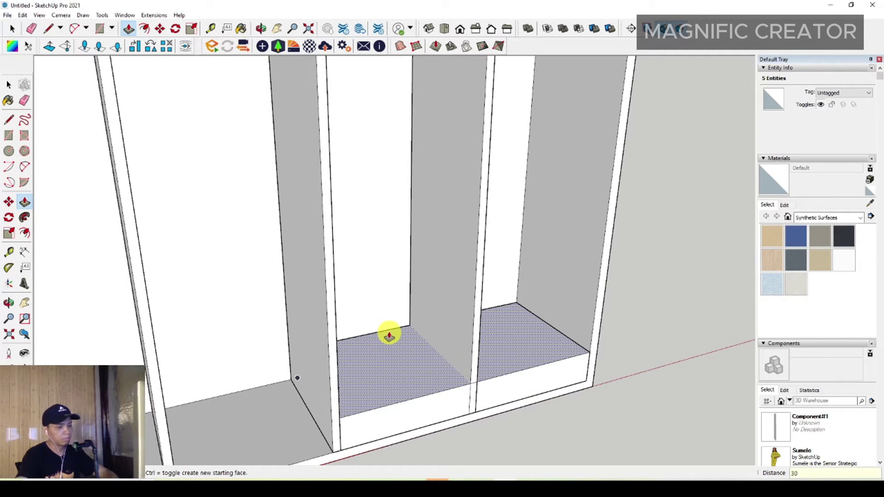
left_click(390, 336)
- Group the new shelf board's geometry and convert the group into a component
key("space")
right_click(395, 380)
left_click(421, 308)
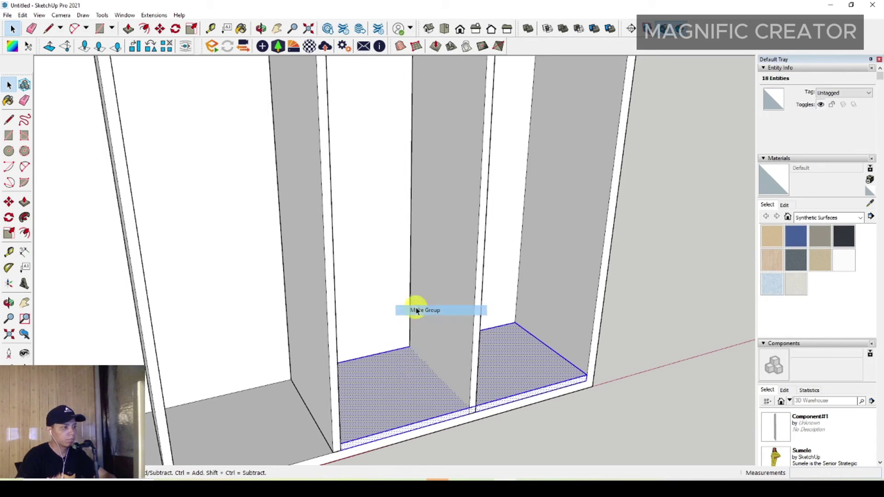
right_click(407, 386)
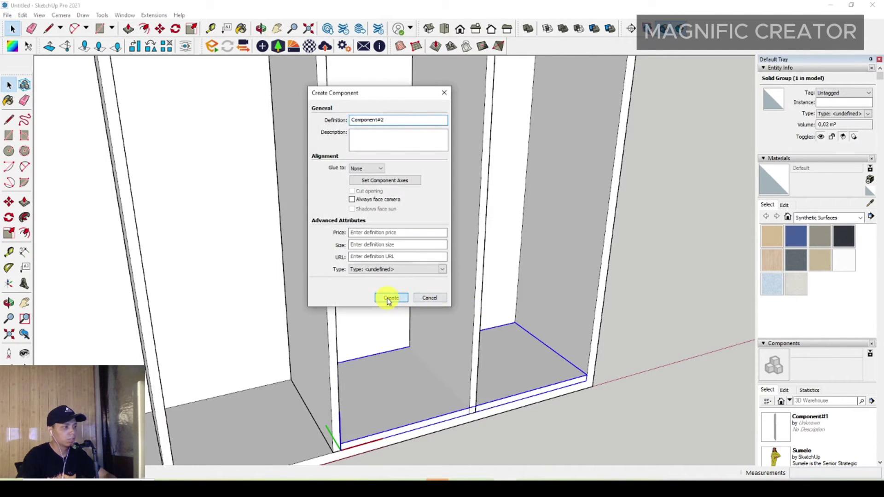
left_click(391, 296)
- Copy the shelf component straight up to the underside of the full-width shelf, dividing the distance into 4 equal spacings
scroll(449, 357, "down", 3)
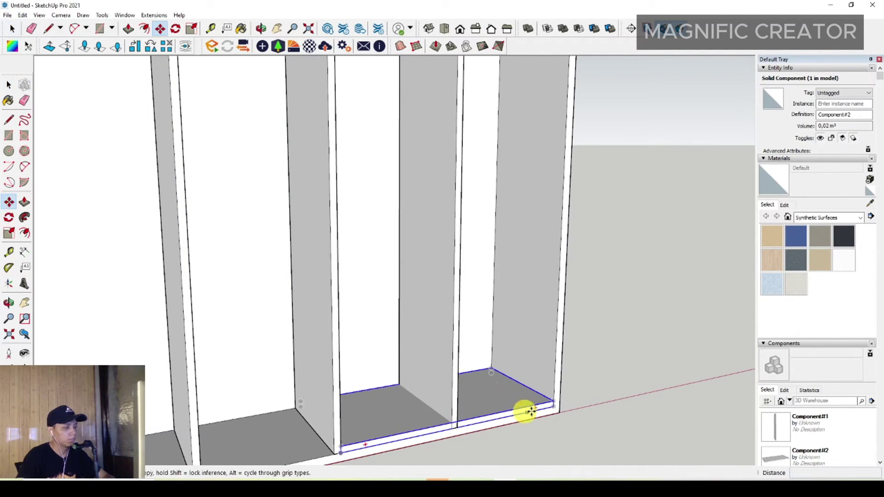
left_click(552, 401)
scroll(556, 365, "down", 4)
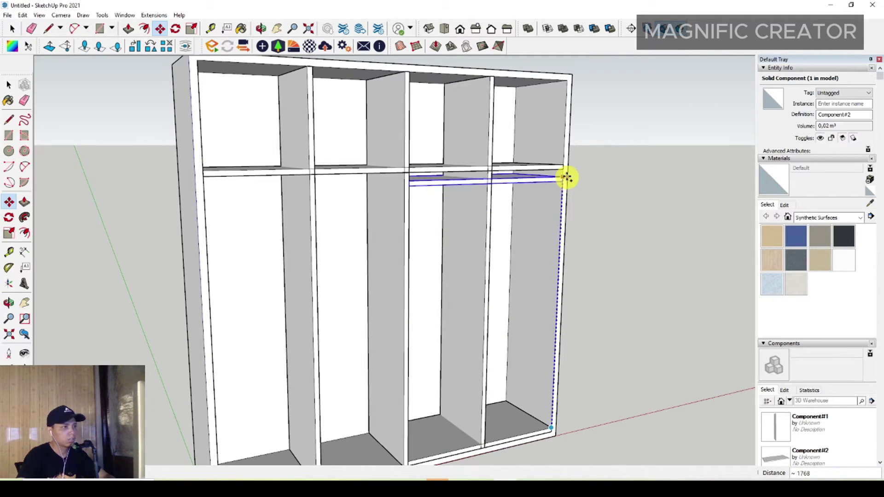
scroll(562, 171, "up", 3)
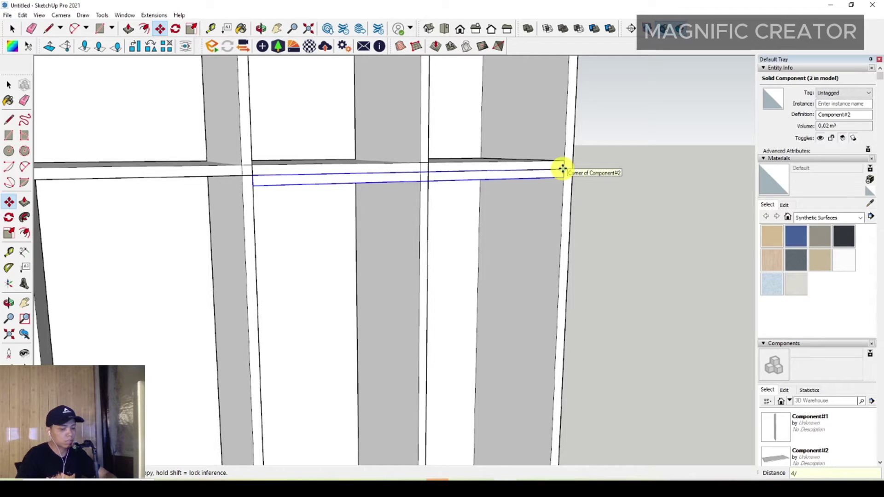
type("4/")
key("Return")
key("space")
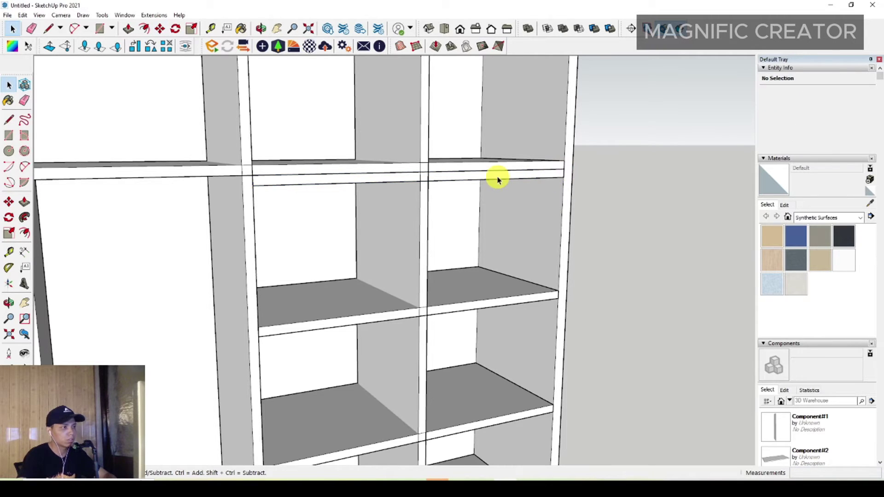
- Erase the redundant shelf copies lying on the cabinet floor and directly beneath the full-width shelf
scroll(494, 189, "down", 2)
scroll(494, 190, "down", 2)
scroll(473, 386, "up", 1)
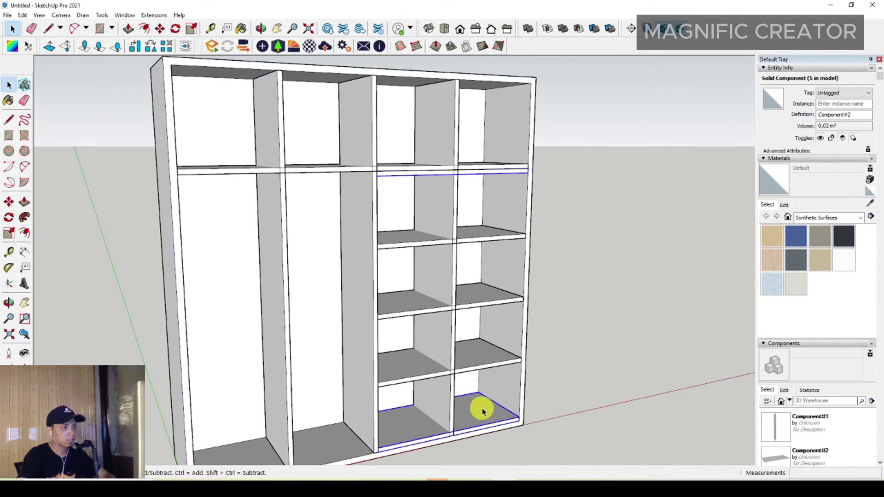
right_click(481, 411)
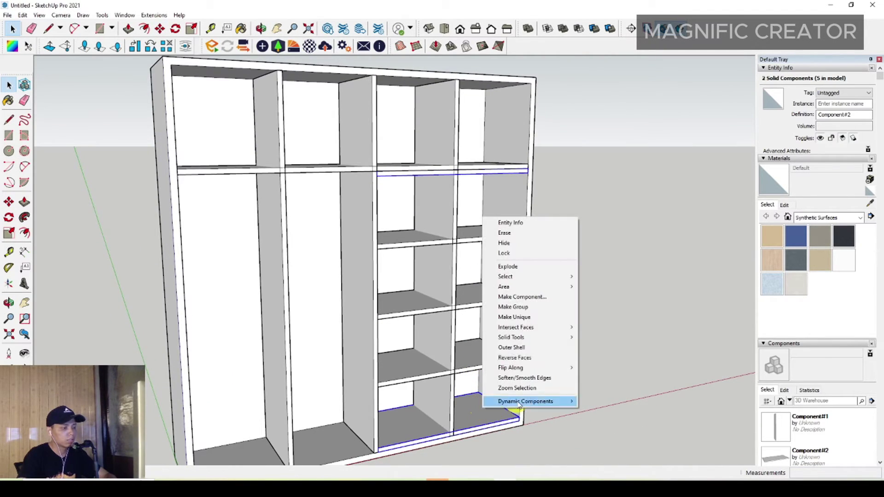
left_click(509, 235)
- Make the divider between the two tall open compartments a unique component
middle_click_drag(418, 426, 366, 388)
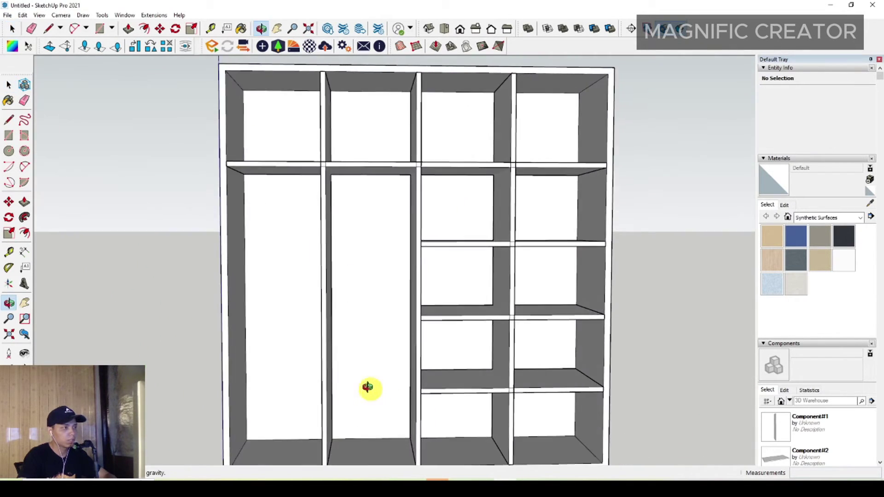
scroll(490, 257, "down", 1)
middle_click_drag(519, 418, 530, 418)
left_click_drag(531, 417, 362, 309)
key("space")
left_click(346, 298)
scroll(351, 294, "up", 5)
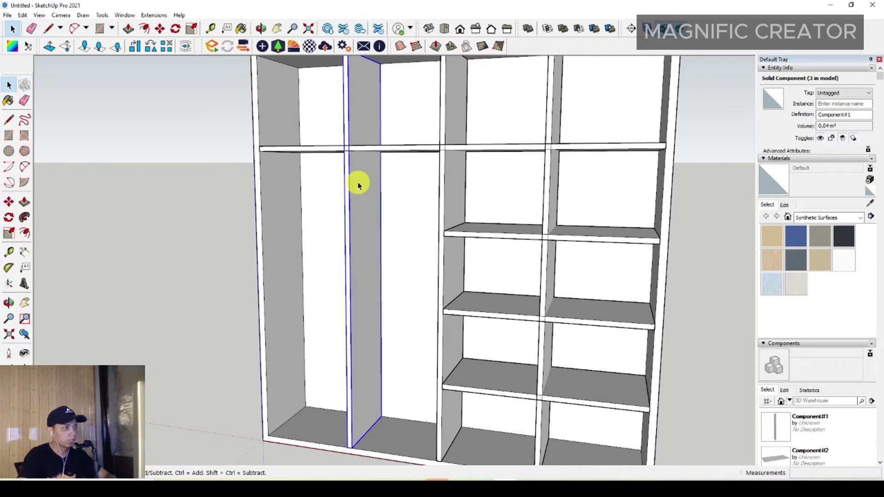
scroll(355, 271, "down", 3)
middle_click_drag(351, 270, 366, 308)
scroll(371, 339, "up", 1)
middle_click_drag(371, 340, 406, 177)
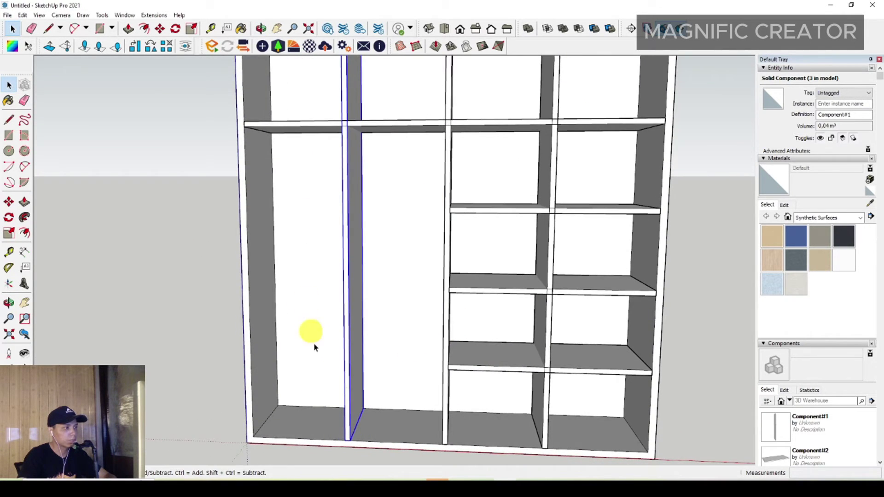
scroll(306, 247, "up", 2)
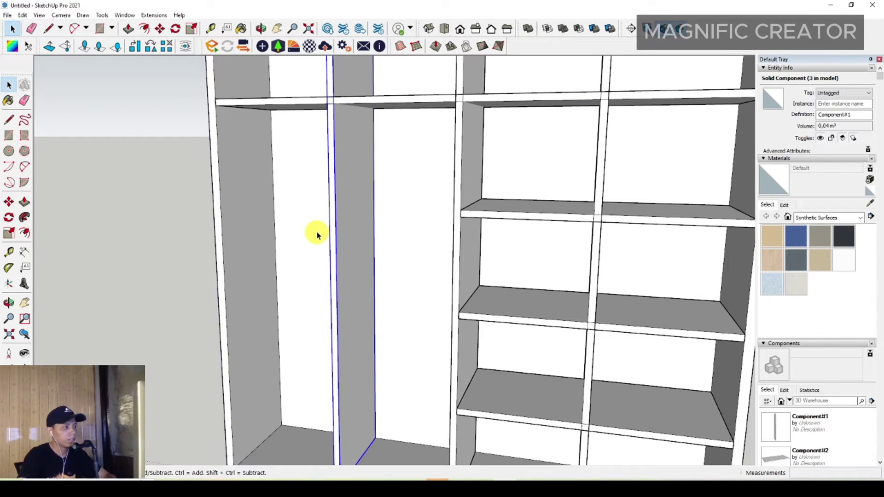
middle_click_drag(317, 235, 433, 240)
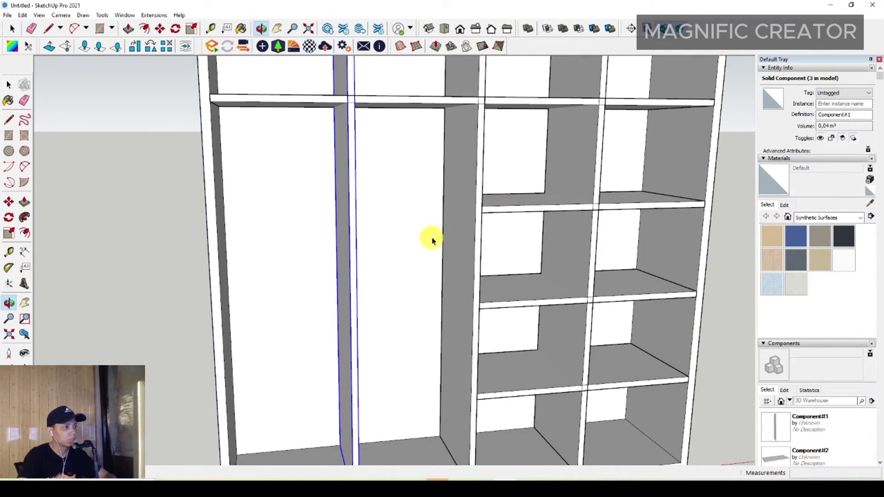
middle_click_drag(284, 204, 310, 228)
right_click(325, 211)
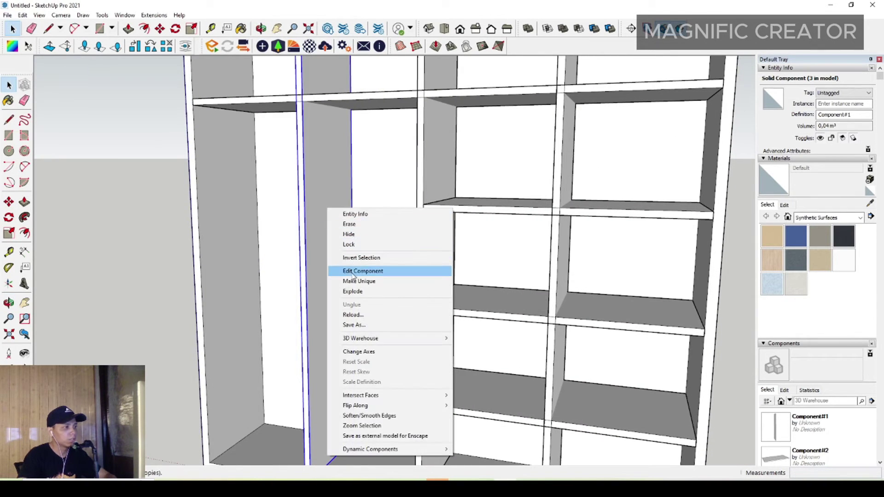
left_click(335, 281)
- Inside the unique divider, push its bottom face up 1880 mm to the top of the full-width shelf, then close the component
scroll(335, 281, "down", 2)
double_click(325, 376)
triple_click(325, 376)
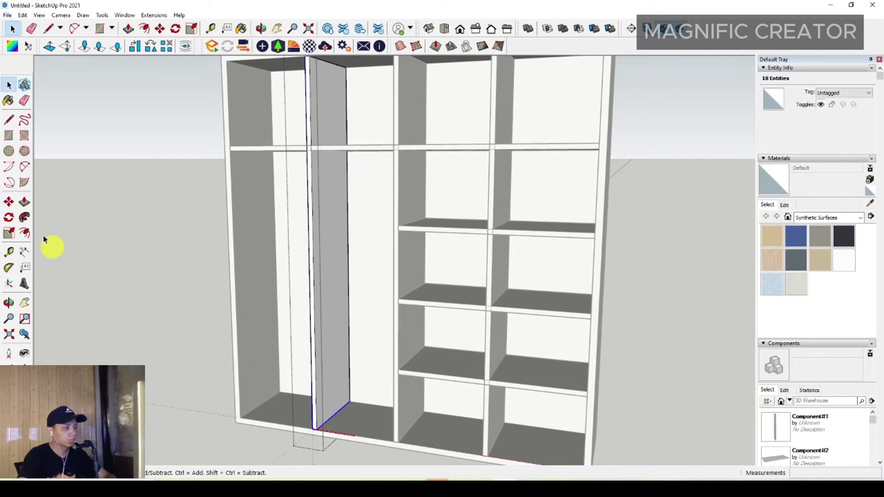
left_click(334, 421)
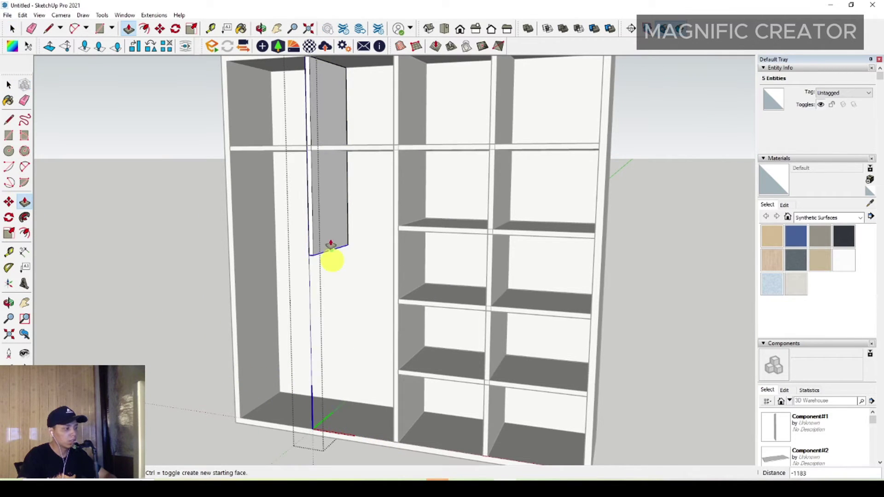
scroll(315, 325, "up", 5)
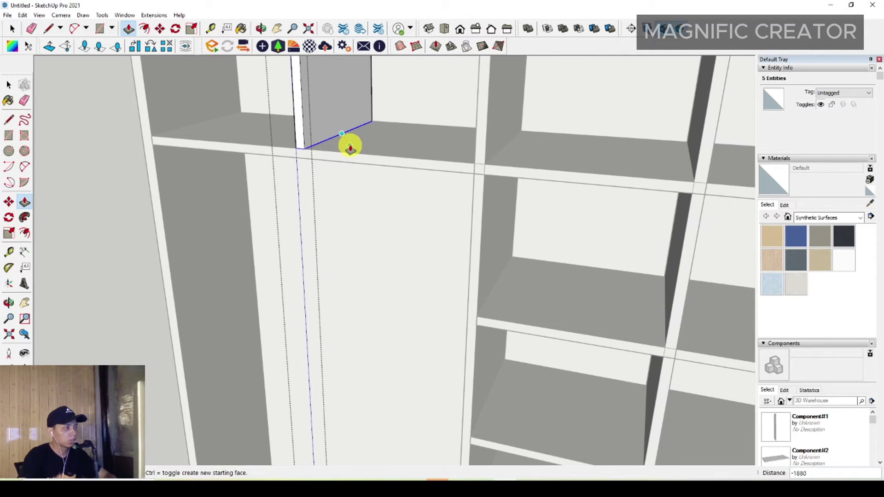
left_click(354, 147)
scroll(354, 147, "down", 5)
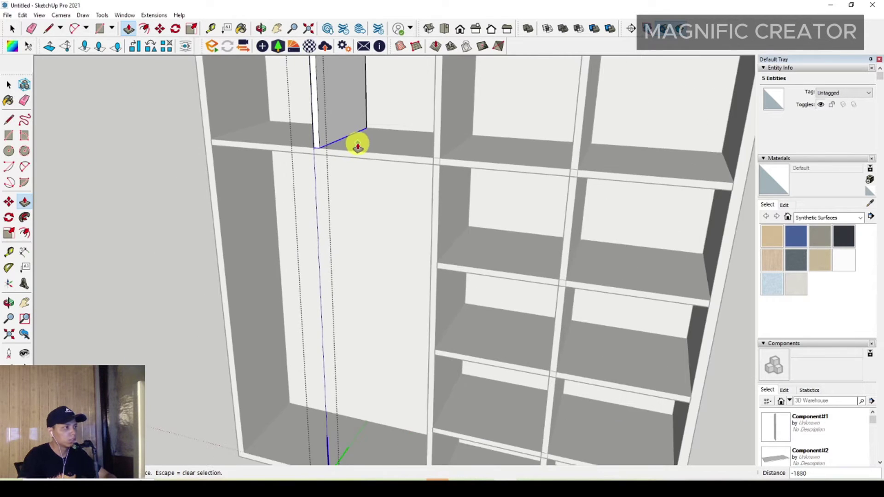
key("space")
middle_click_drag(282, 241, 395, 177)
scroll(399, 284, "down", 2)
middle_click_drag(399, 286, 477, 204, "shift")
scroll(453, 221, "up", 3)
left_click(444, 230)
- Draw a circle of about 14 mm radius on the centre divider's face inside the wide open compartment
scroll(448, 237, "up", 2)
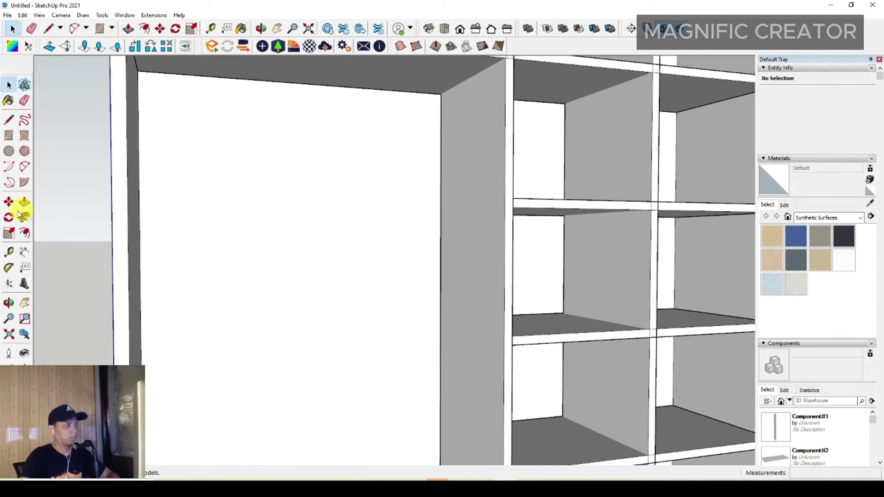
left_click(9, 151)
scroll(576, 247, "up", 5)
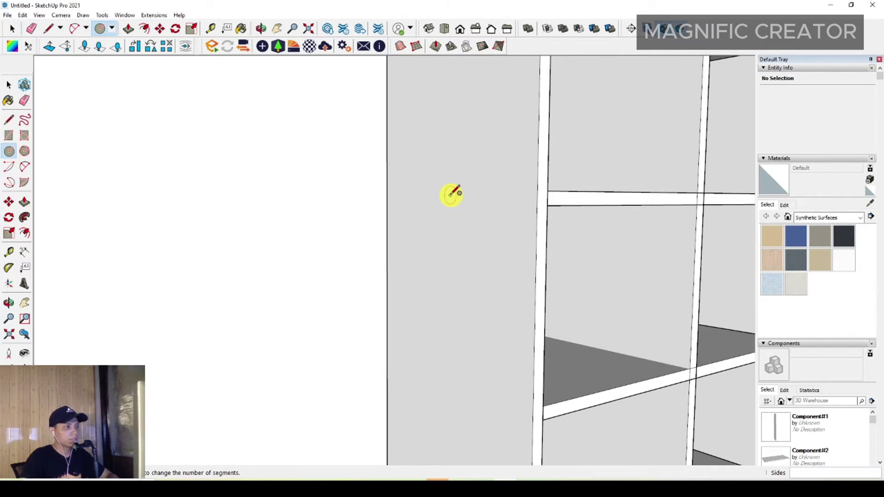
scroll(453, 190, "up", 1)
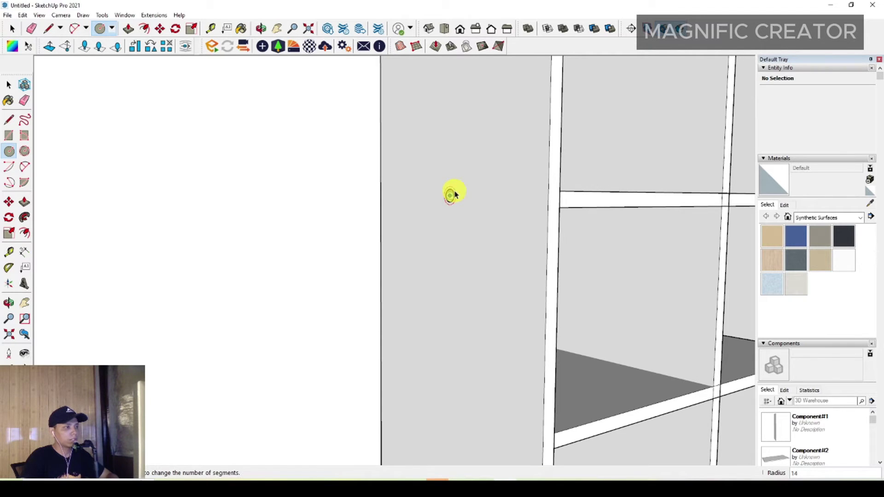
left_click(454, 194)
key("space")
- Extrude the circle across the wide compartment to the opposite cabinet side to form a hanging rod
scroll(373, 201, "up", 1)
left_click(470, 197)
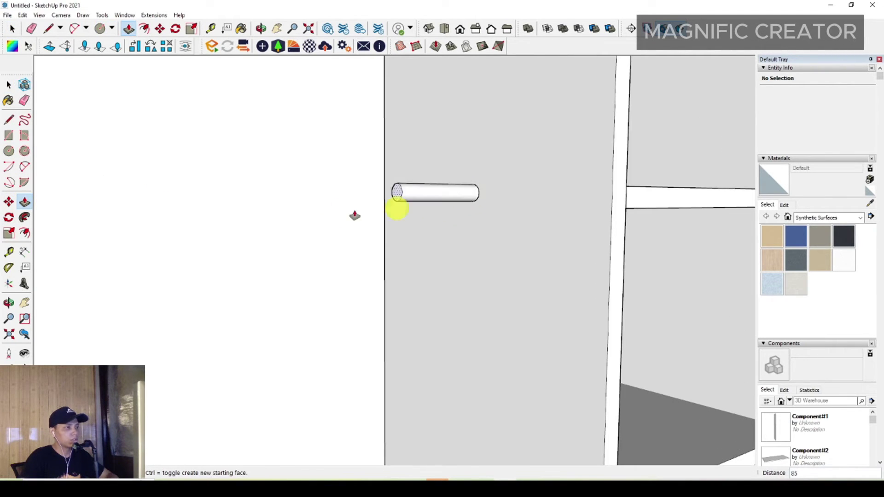
scroll(305, 216, "down", 4)
middle_click_drag(343, 212, 115, 221)
scroll(216, 209, "up", 1)
left_click(217, 213)
- Select all of the hanging rod's geometry and make it a group
key("space")
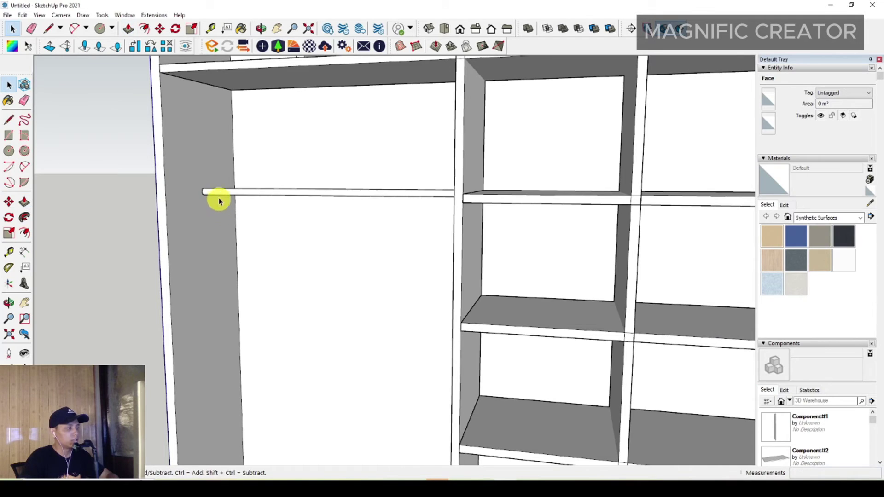
right_click(219, 196)
left_click(240, 273)
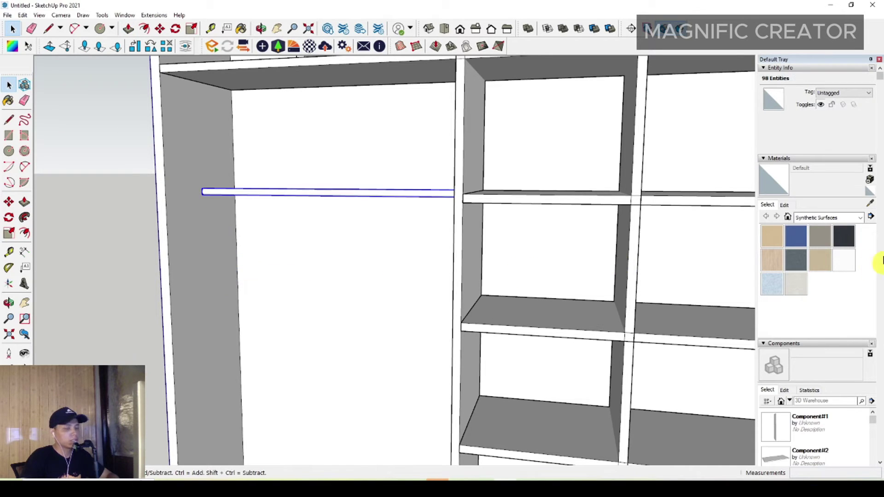
- Paint the grouped hanging rod with Color M07 from the Colors material collection
left_click(870, 218)
left_click(854, 207)
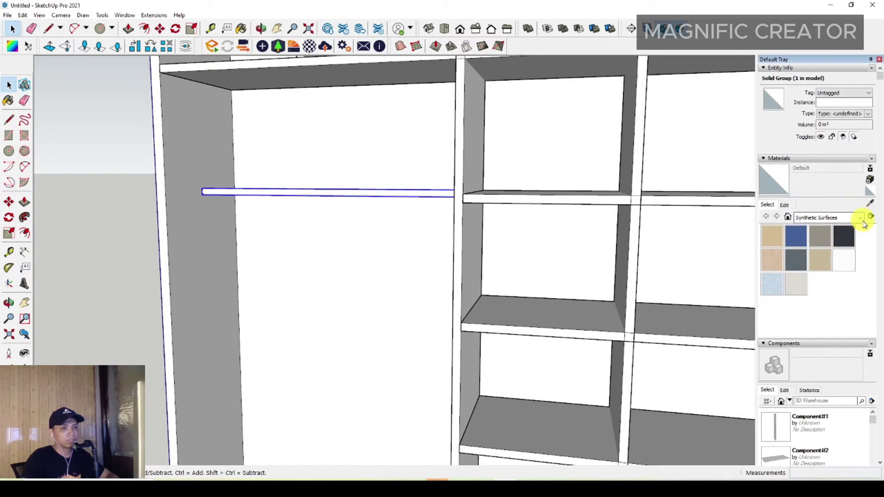
left_click(859, 217)
left_click(814, 267)
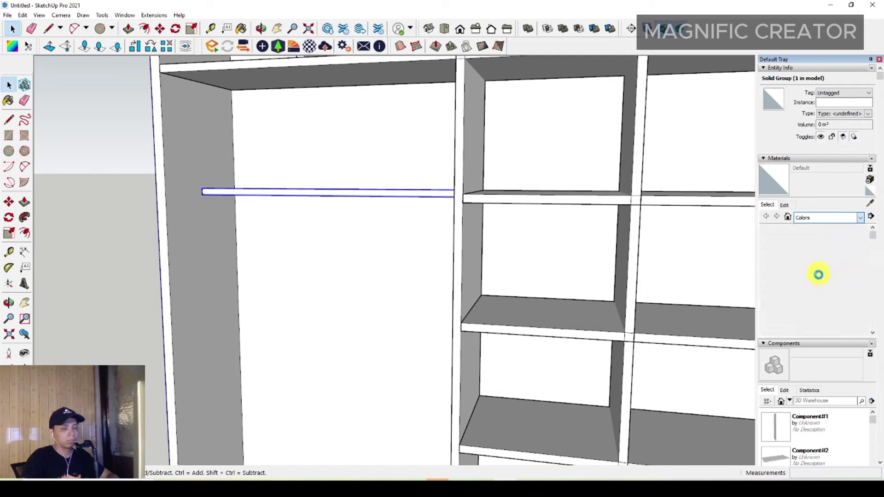
scroll(820, 280, "down", 10)
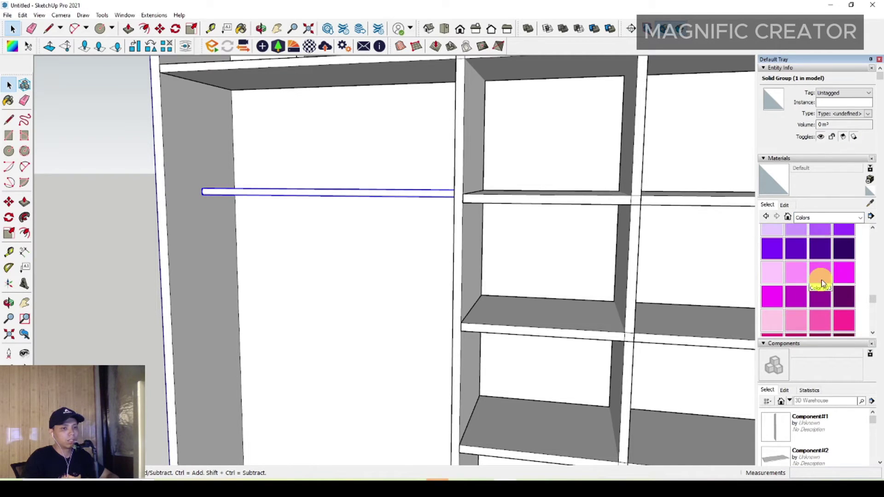
scroll(822, 284, "down", 2)
left_click(844, 281)
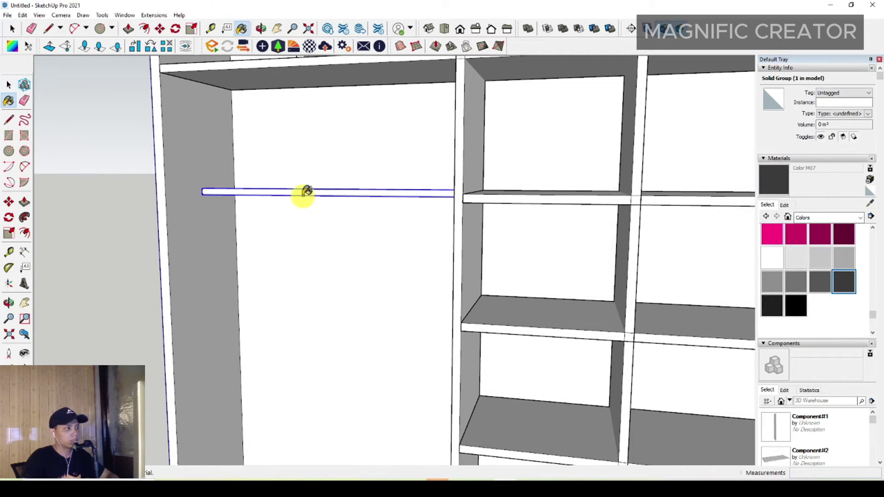
left_click(313, 200)
scroll(369, 253, "down", 5)
mouse_move(369, 252)
middle_mouse_down()
mouse_move(450, 292)
mouse_move(446, 264)
mouse_move(449, 281)
mouse_move(402, 244)
mouse_move(257, 262)
mouse_move(308, 294)
mouse_move(414, 312)
mouse_move(444, 341)
mouse_move(489, 255)
mouse_move(509, 242)
mouse_move(389, 300)
mouse_move(456, 272)
mouse_move(491, 286)
mouse_move(432, 290)
mouse_move(495, 271)
middle_mouse_up()
key("space")
- Copy the lowest short shelf sideways at the same height into the wide compartment below the hanging rod
scroll(434, 371, "up", 2)
mouse_move(434, 371)
middle_mouse_down("shift")
mouse_move(450, 340)
mouse_move(394, 349)
mouse_move(275, 295)
middle_mouse_up("shift")
middle_click_drag(336, 318, 345, 366)
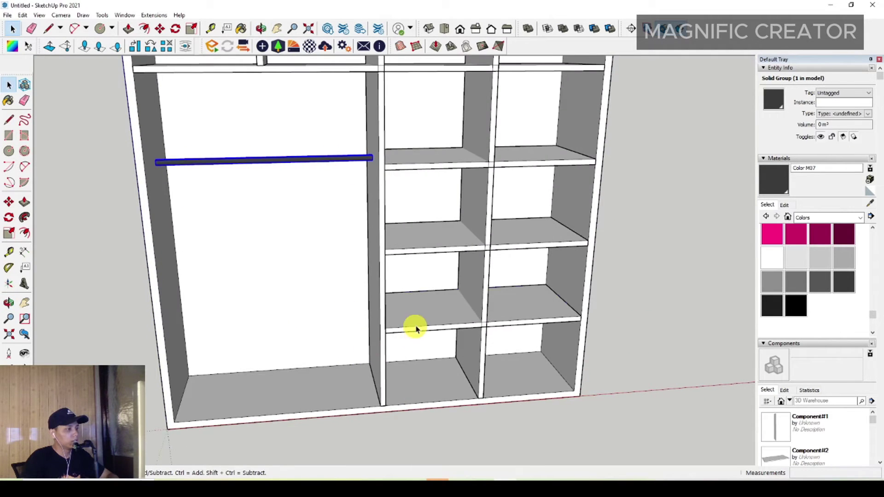
left_click(416, 327)
middle_click_drag(416, 327, 305, 322)
scroll(308, 317, "up", 1)
left_click(483, 357)
middle_click_drag(483, 357, 88, 220)
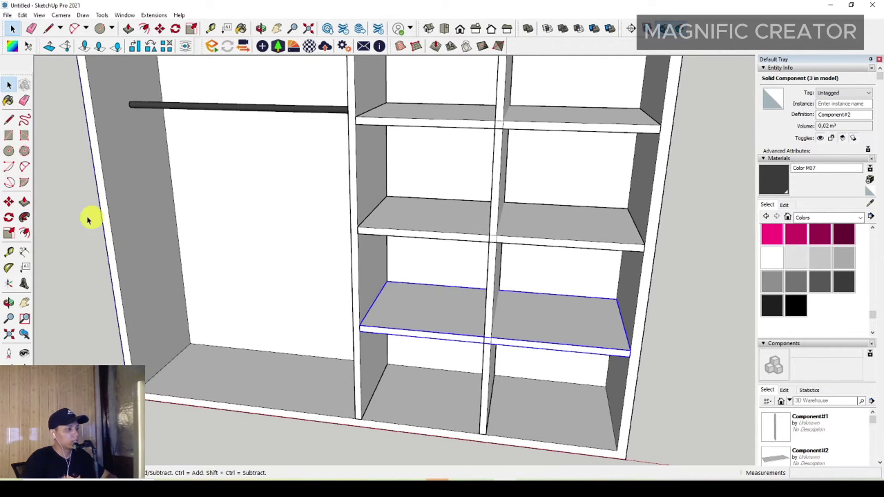
scroll(420, 322, "up", 2)
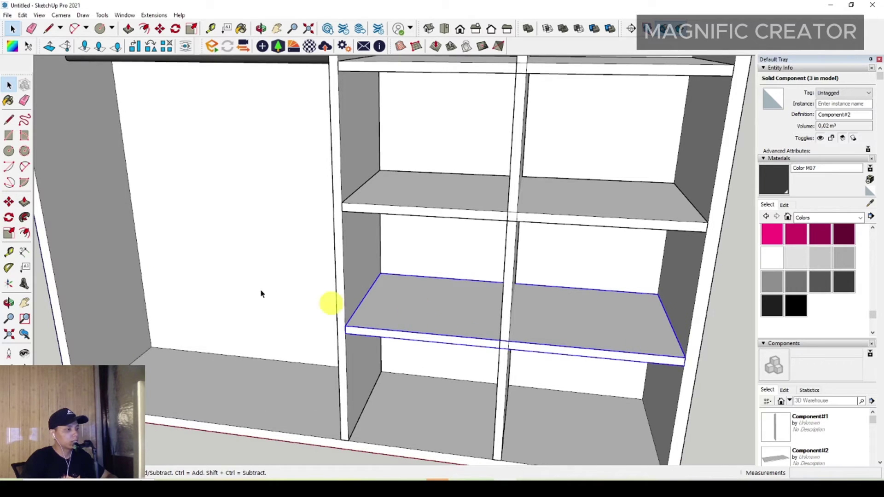
left_click(348, 325)
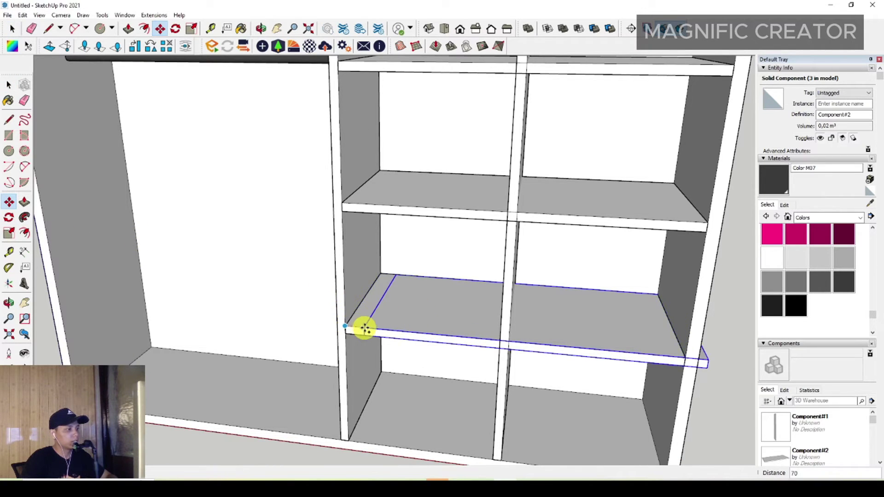
scroll(363, 328, "down", 2)
key("ctrl")
left_click(161, 271)
key("space")
middle_click_drag(289, 311, 387, 305)
middle_click_drag(294, 351, 325, 349)
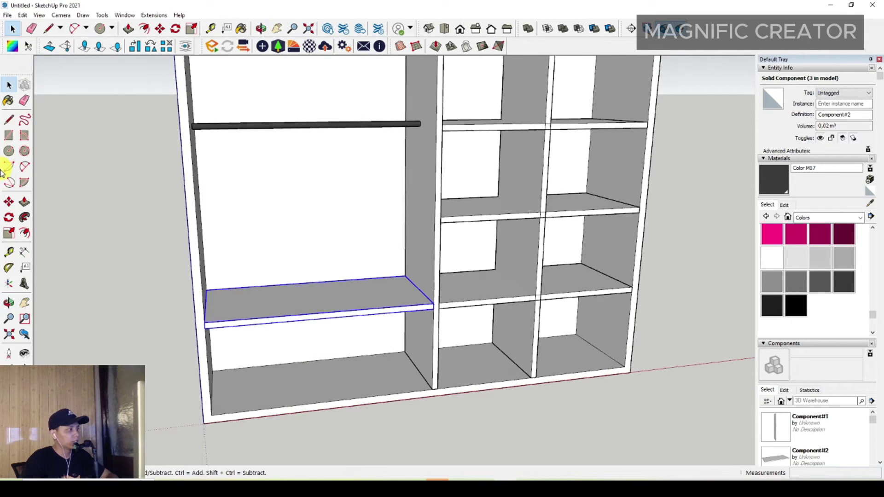
- Draw a rectangle on the cabinet front from the wide compartment's outer bottom corner to the midpoint of its lowest shelf's edge
left_click(203, 424)
scroll(204, 424, "down", 2)
middle_click_drag(276, 417, 233, 410)
scroll(231, 404, "up", 2)
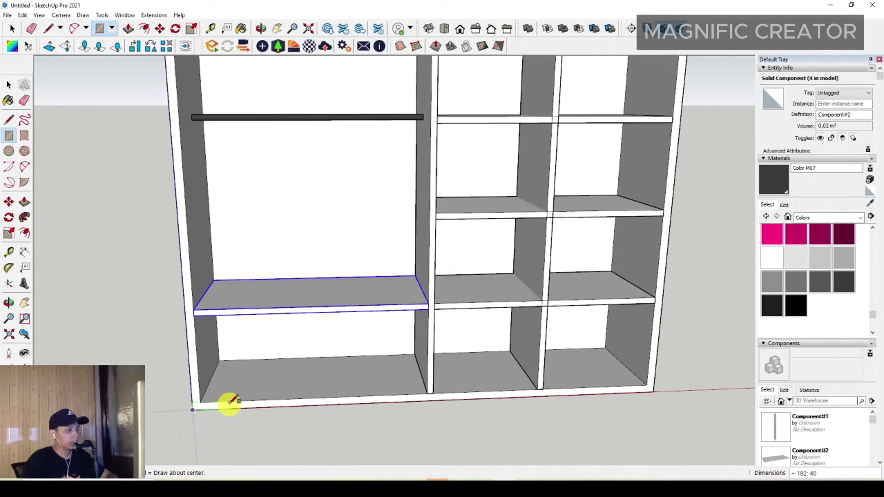
left_click(313, 306)
- Extrude the rectangle outward about 27 mm to form a front panel below the lowest shelf
key("space")
scroll(296, 345, "up", 2)
middle_click_drag(296, 345, 291, 322)
left_click(288, 325)
key("p")
left_click(223, 324)
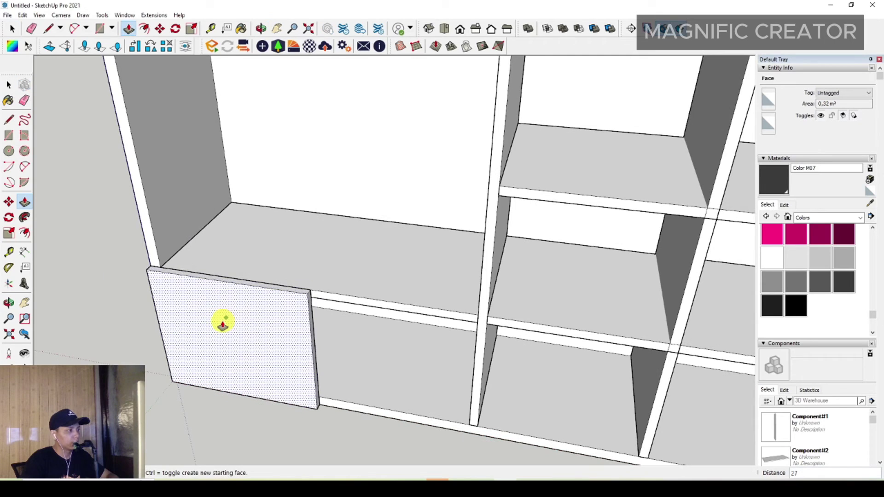
left_click(222, 324)
key("space")
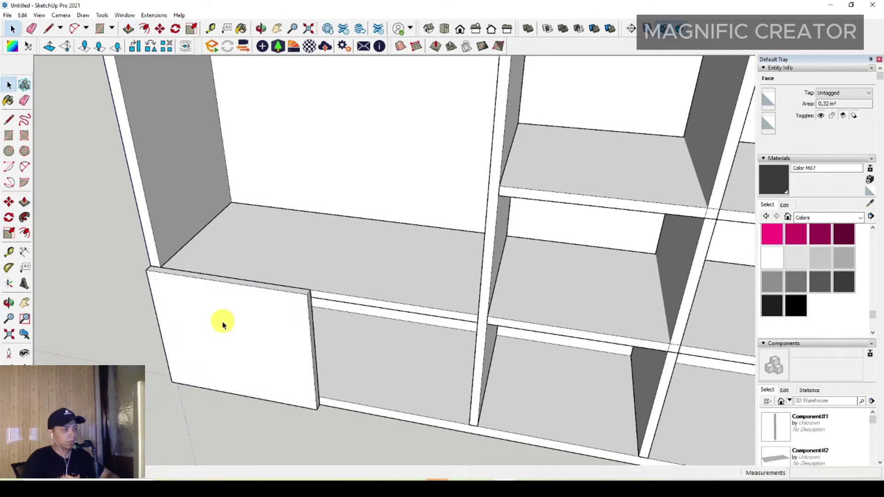
- Select all of the front panel's geometry and make it a group
triple_click(276, 310)
right_click(286, 310)
left_click(308, 391)
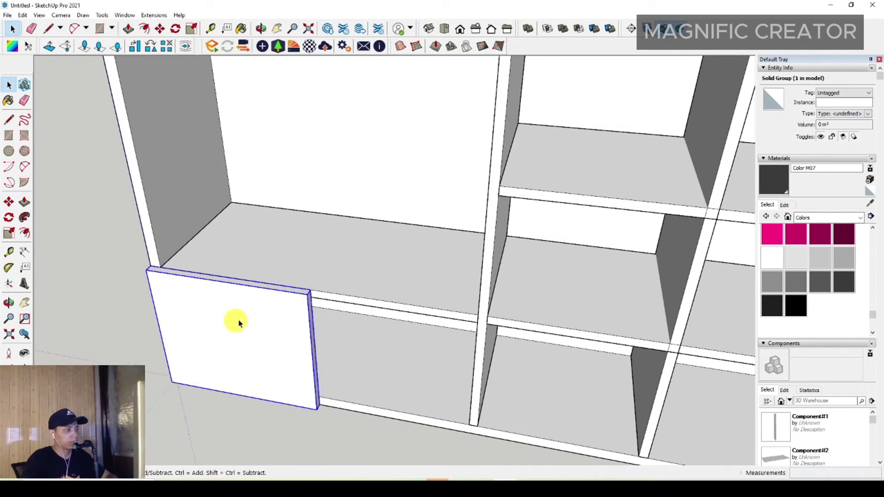
- Copy the front panel sideways across the wide compartment's base so the copy butts against the first panel
scroll(282, 336, "up", 2)
left_click(9, 202)
scroll(323, 303, "up", 1)
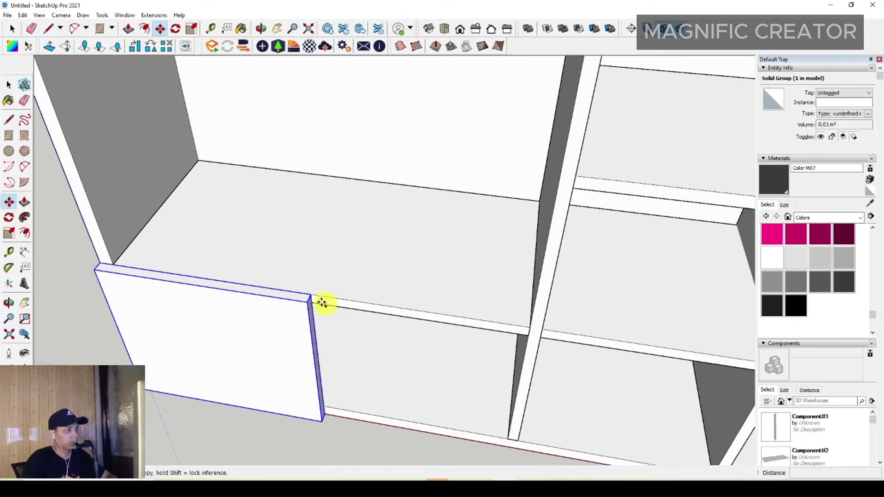
left_click(312, 295)
left_click(575, 335)
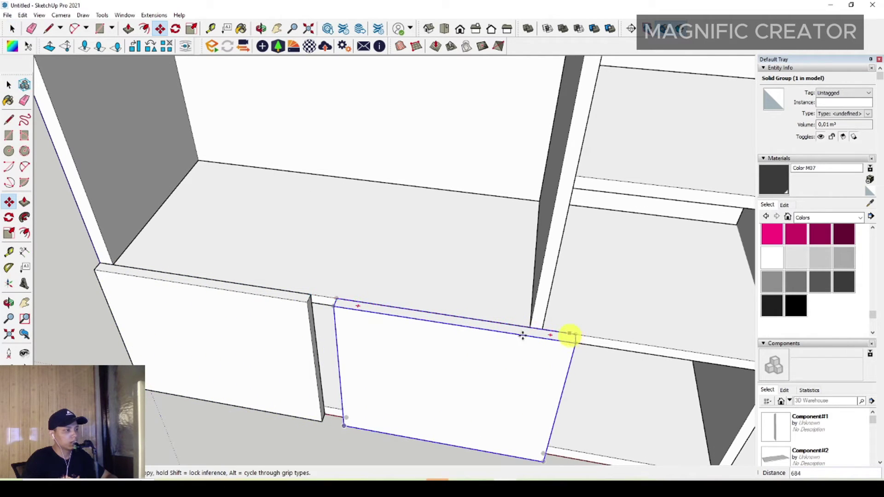
scroll(336, 299, "up", 1)
left_click(305, 297)
key("space")
scroll(409, 309, "down", 3)
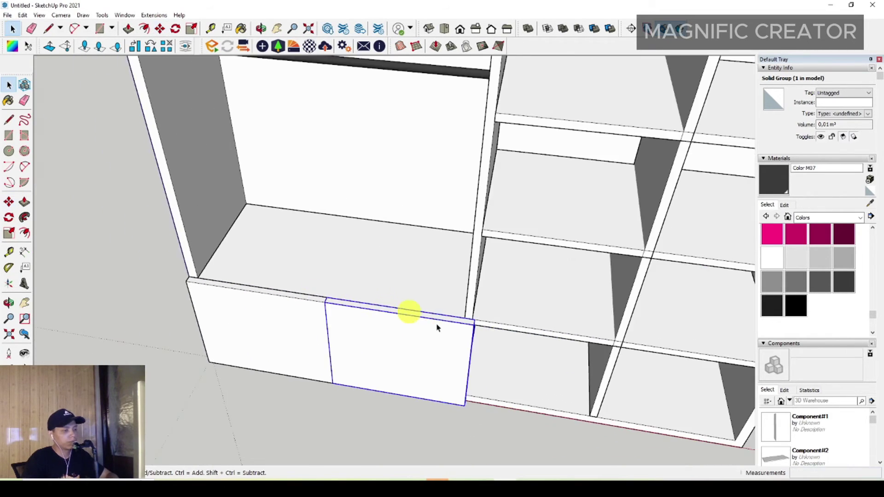
- Push the second front panel's free end face inward about 38 mm to line it up with the wide compartment's divider
scroll(391, 329, "up", 2)
scroll(390, 329, "up", 1)
triple_click(388, 324)
left_click_drag(370, 261, 433, 434)
scroll(414, 305, "up", 2)
double_click(401, 299)
scroll(389, 289, "up", 1)
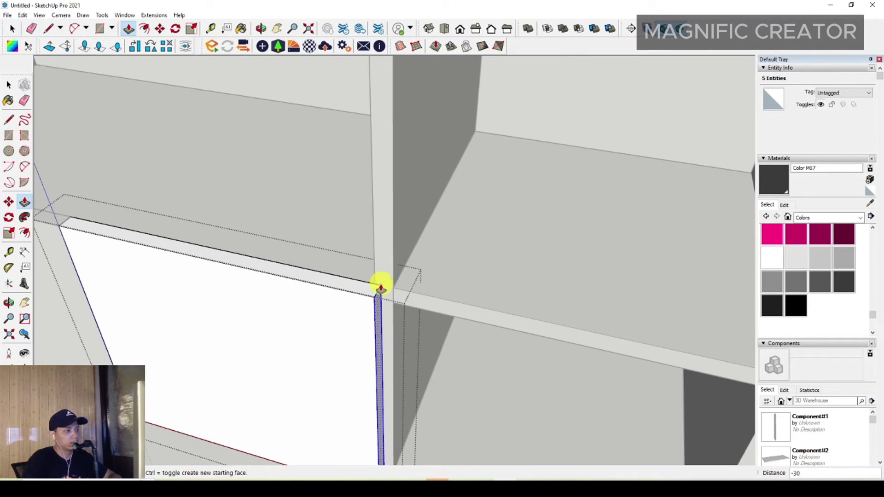
scroll(381, 295, "down", 2)
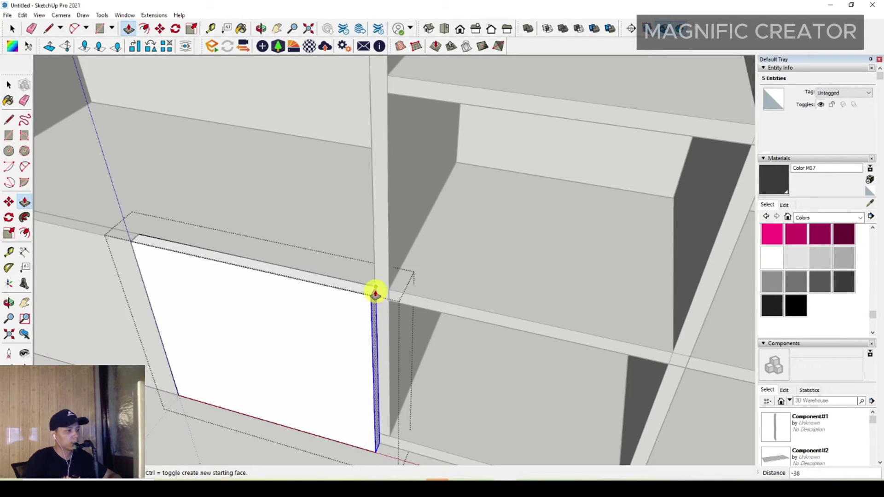
left_click(374, 291)
key("space")
scroll(350, 369, "up", 4)
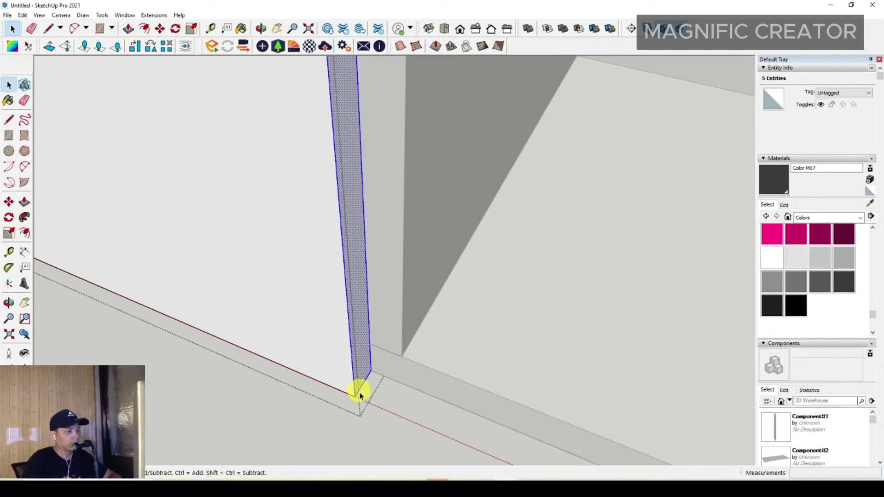
middle_click_drag(382, 347, 430, 315)
scroll(352, 306, "down", 4)
left_click(408, 372)
scroll(380, 309, "up", 3)
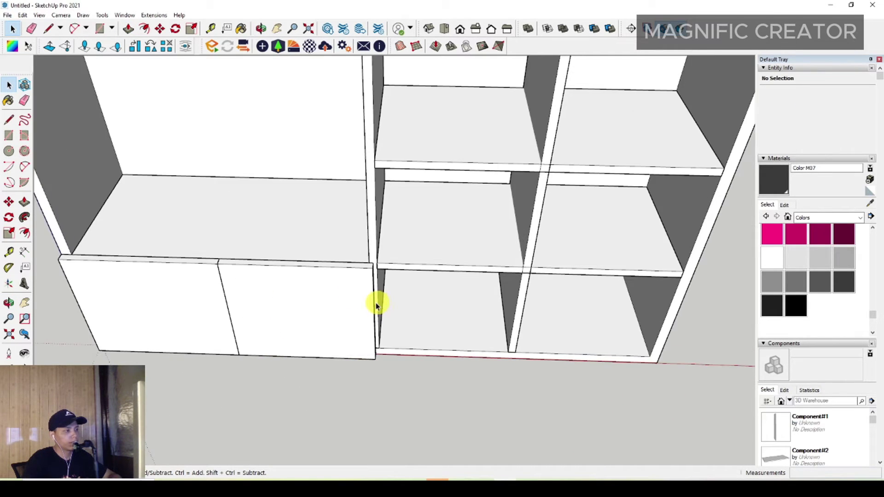
double_click(380, 308)
left_click(441, 426)
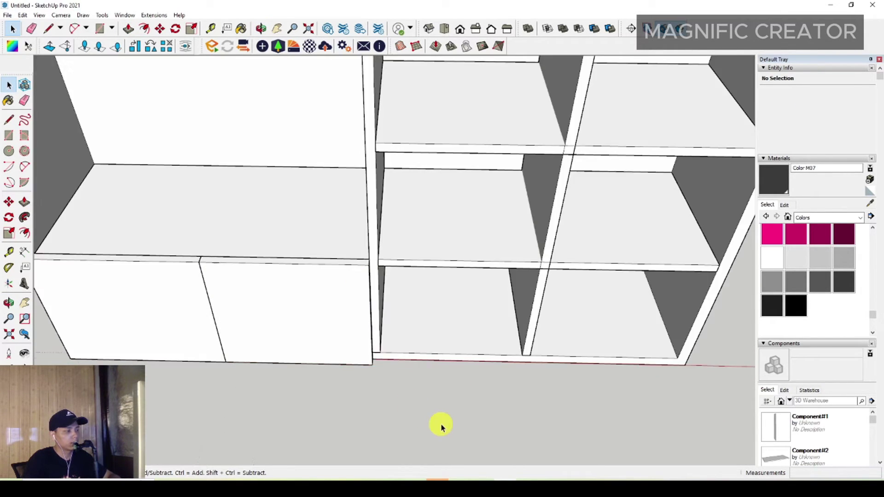
- Copy the second front panel sideways to cover the bottom opening of the adjacent narrow compartment
scroll(347, 337, "up", 2)
left_click(290, 328)
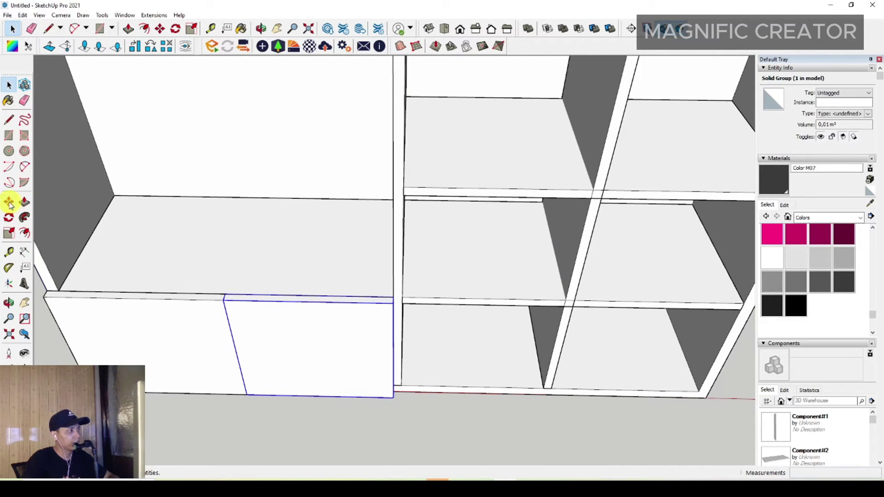
left_click(223, 300)
middle_click_drag(383, 202, 281, 226, "shift")
scroll(282, 227, "up", 2)
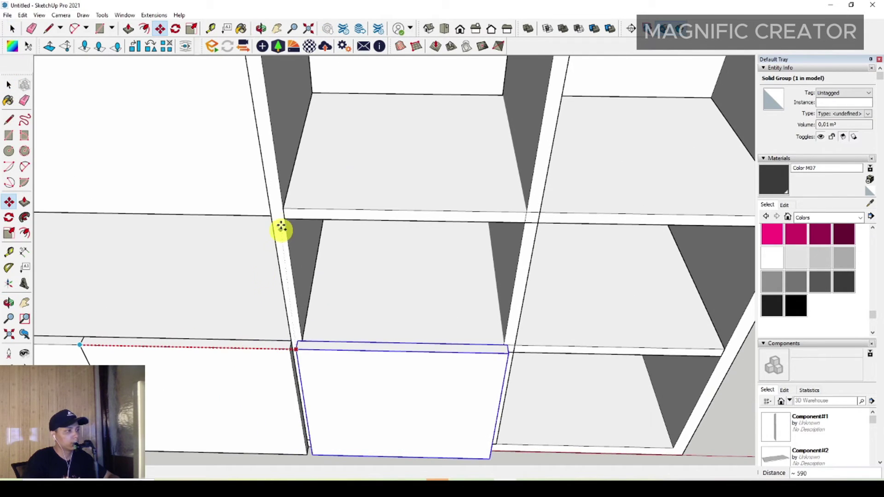
middle_click_drag(314, 364, 366, 317)
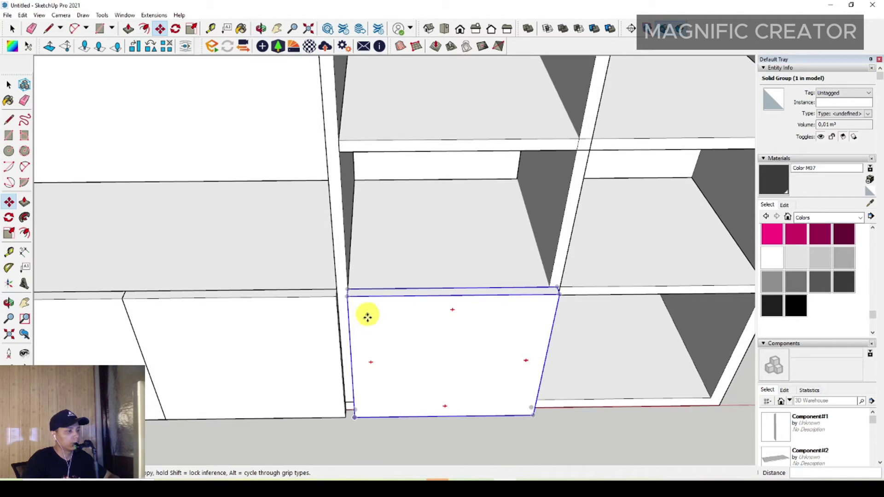
key("space")
- Extend the third front panel's end face across the divider to meet the second panel
triple_click(367, 322)
left_click(332, 268)
scroll(354, 326, "up", 1)
key("p")
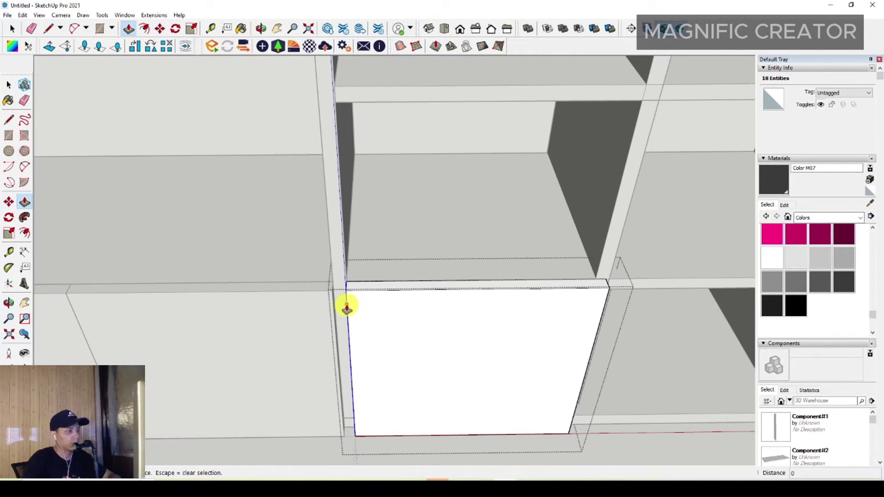
left_click(347, 306)
left_click(331, 293)
key("space")
scroll(332, 293, "down", 3)
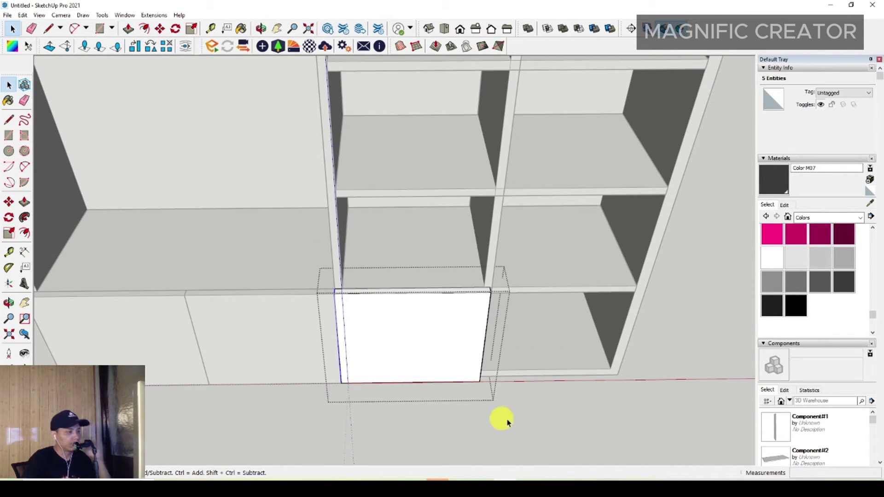
left_click(547, 418)
- Push the third front panel's opposite end face inward about 38 mm at the divider between the narrow compartments
middle_click_drag(456, 323, 402, 316)
triple_click(402, 317)
double_click(412, 317)
scroll(422, 321, "up", 3)
key("p")
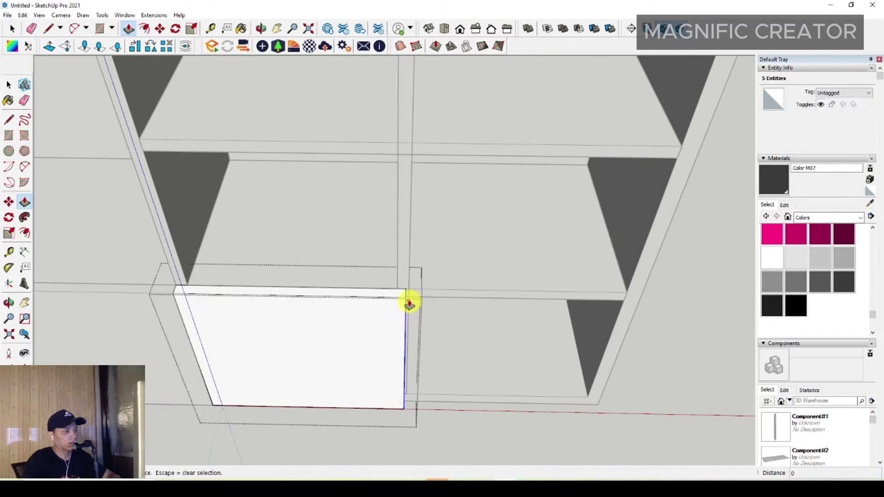
left_click(409, 304)
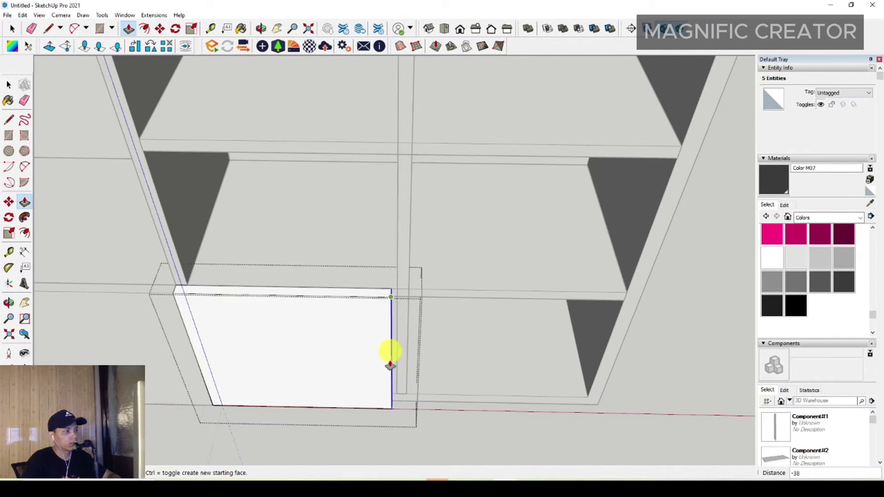
scroll(386, 381, "up", 2)
left_click(365, 388)
- Pull the third front panel's end face back outward about 26 mm over the divider and leave the group
middle_click_drag(442, 423, 353, 294)
scroll(334, 401, "up", 2)
left_click(335, 399)
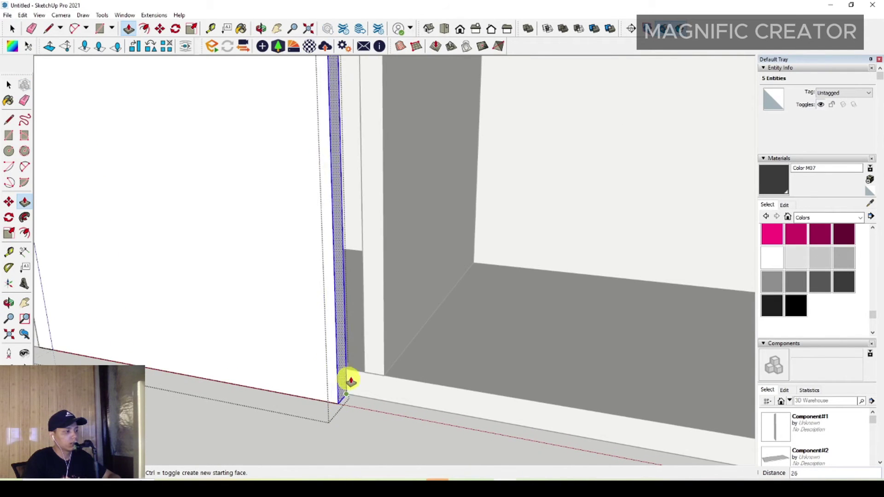
scroll(348, 378, "up", 1)
key("space")
scroll(341, 355, "down", 6)
middle_click_drag(336, 356, 431, 421)
left_click(429, 414)
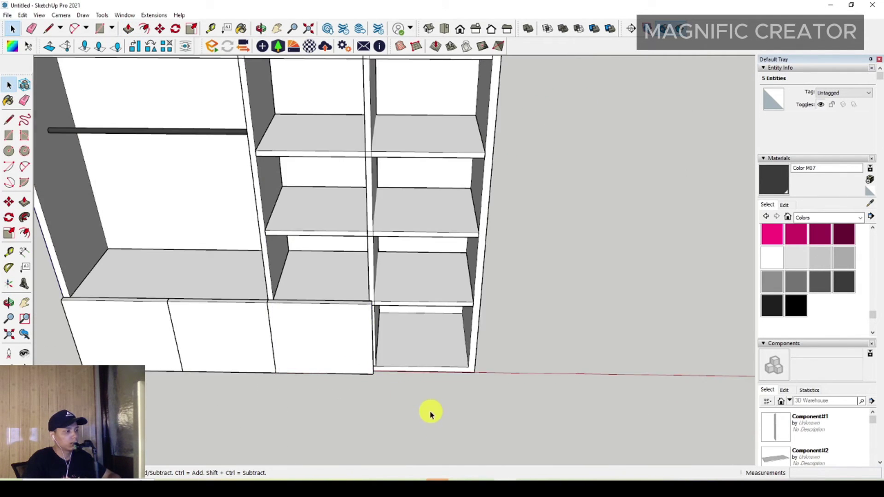
- Copy the third front panel 595 mm sideways to cover the last bottom opening
scroll(346, 295, "up", 2)
left_click(322, 335)
middle_click_drag(322, 335, 328, 381)
left_click(317, 344)
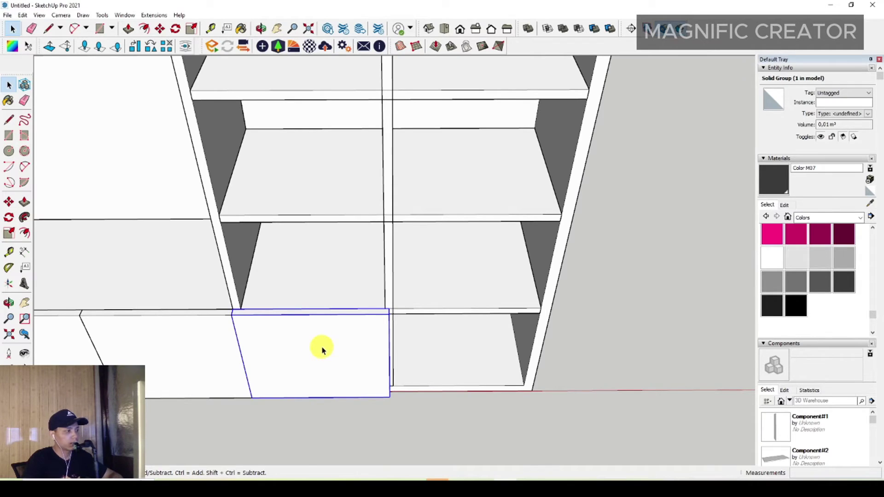
key("m")
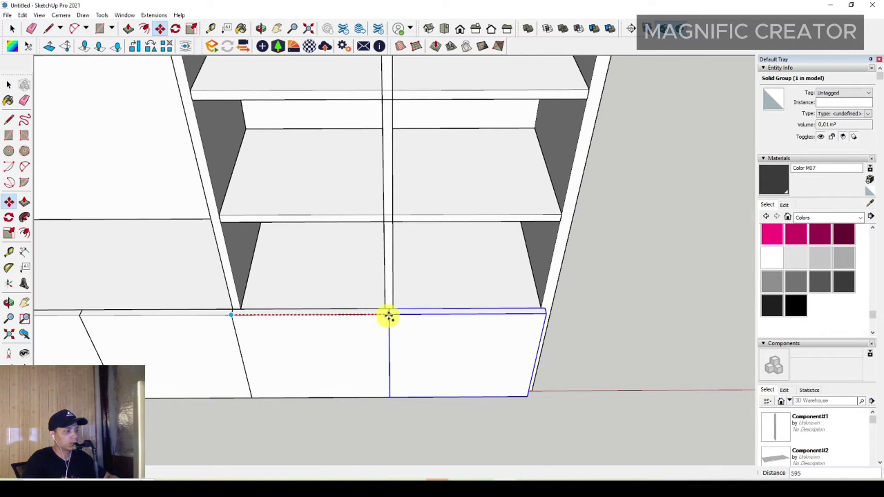
key("space")
- Extend the fourth front panel's end face 25 mm to the cabinet's outer side and leave the group
middle_click_drag(481, 342, 322, 304)
double_click(357, 302)
triple_click(357, 302)
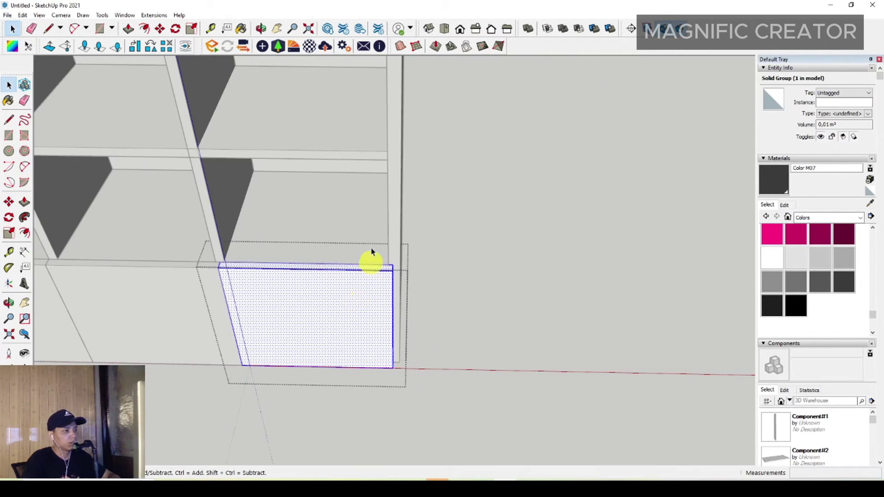
scroll(379, 283, "up", 1)
key("p")
scroll(399, 243, "up", 3)
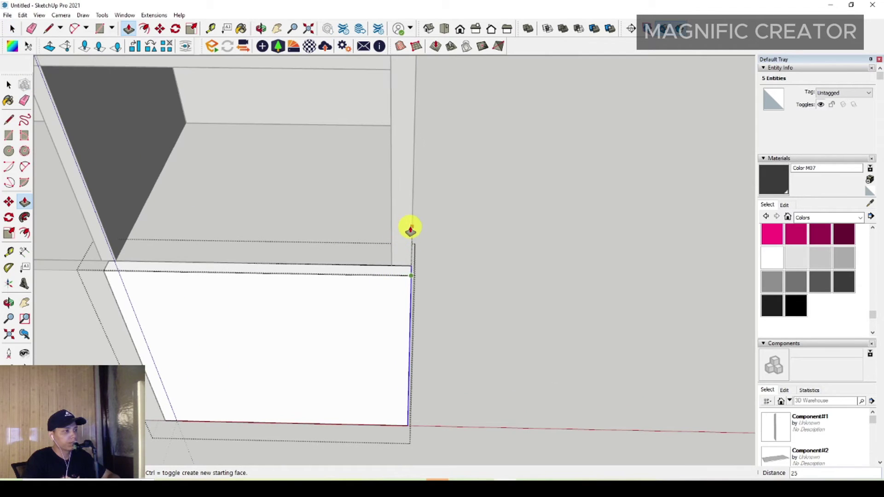
key("space")
scroll(367, 252, "down", 4)
middle_click_drag(366, 258, 328, 313)
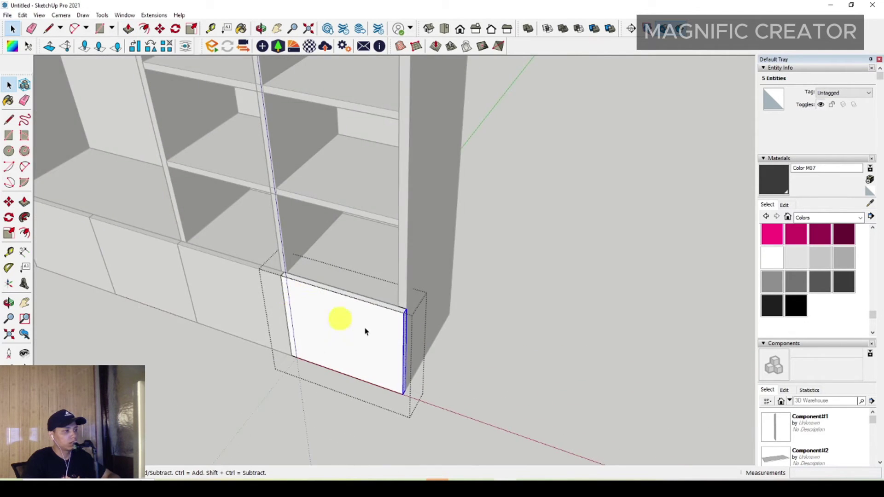
scroll(412, 333, "up", 1)
left_click(509, 361)
- Select all four front panels and copy them upward so the copies sit directly on top of the originals
scroll(301, 316, "down", 2)
middle_click_drag(211, 292, 267, 333)
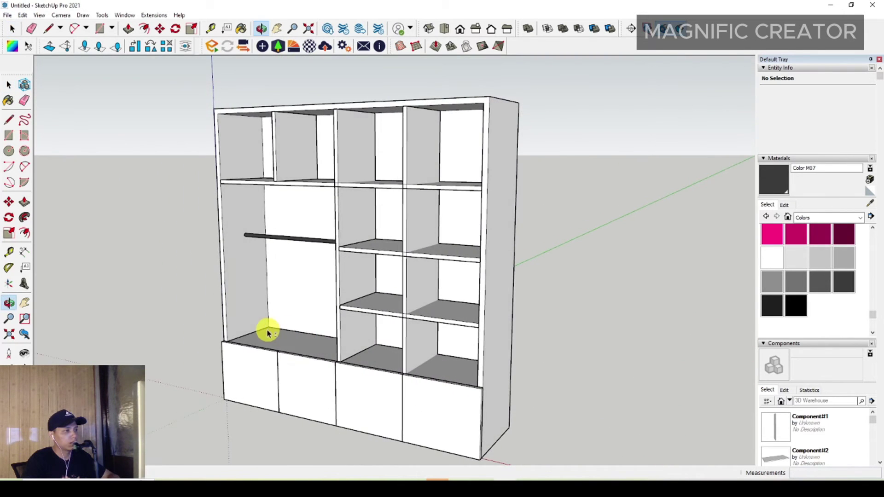
left_click(457, 411, "shift")
middle_click_drag(458, 411, 359, 369)
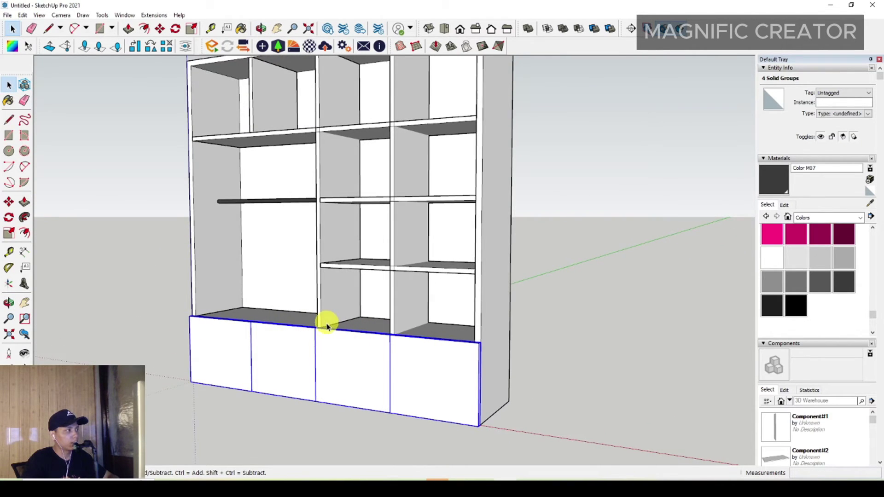
middle_click_drag(483, 402, 417, 405)
left_click(8, 202)
middle_click_drag(407, 349, 469, 421)
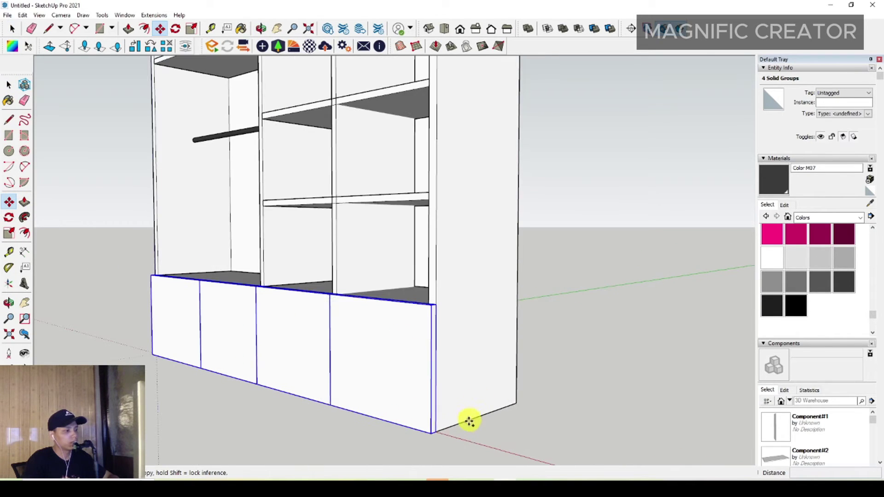
left_click(436, 430)
key("ctrl")
left_click(437, 305)
key("space")
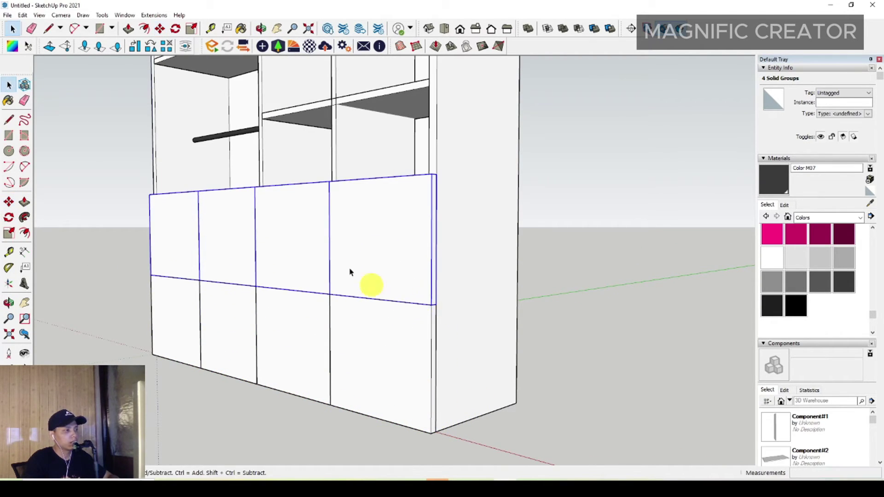
- Scale the four copied panels vertically up to the cabinet's top edge to form tall doors
scroll(349, 272, "down", 5)
mouse_move(329, 252)
middle_mouse_down()
mouse_move(388, 306)
mouse_move(329, 325)
middle_mouse_up()
scroll(245, 243, "up", 4)
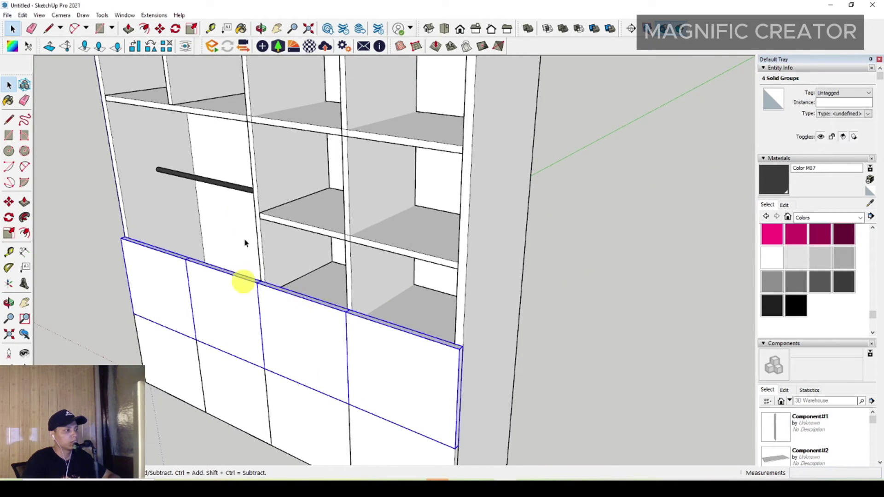
left_click(191, 28)
scroll(268, 343, "down", 3)
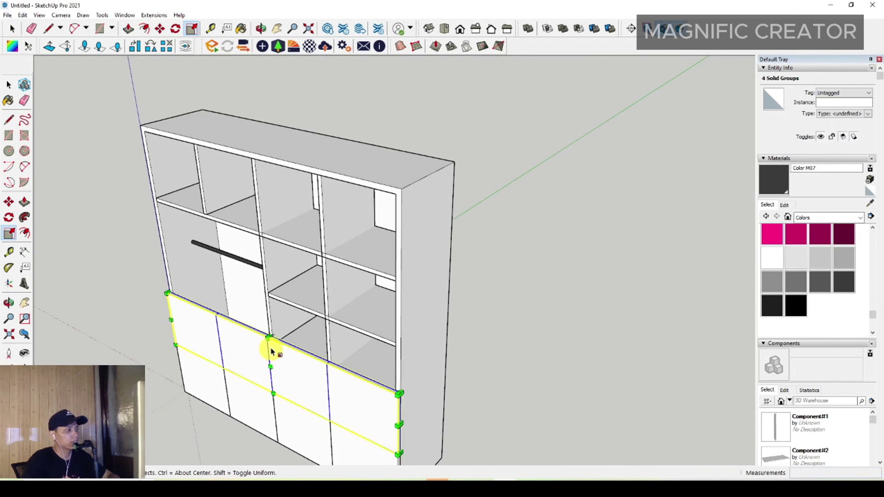
scroll(272, 345, "up", 3)
left_click_drag(273, 331, 474, 102)
key("space")
- Open the leftmost tall door's group and pull its front face outward 20 mm
scroll(292, 303, "down", 1)
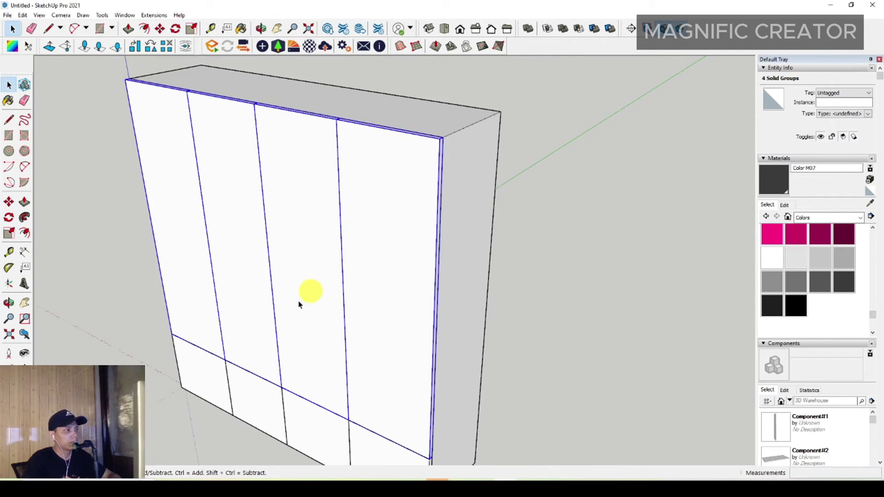
middle_click_drag(298, 304, 526, 276)
scroll(350, 392, "up", 2)
middle_click_drag(350, 391, 440, 293)
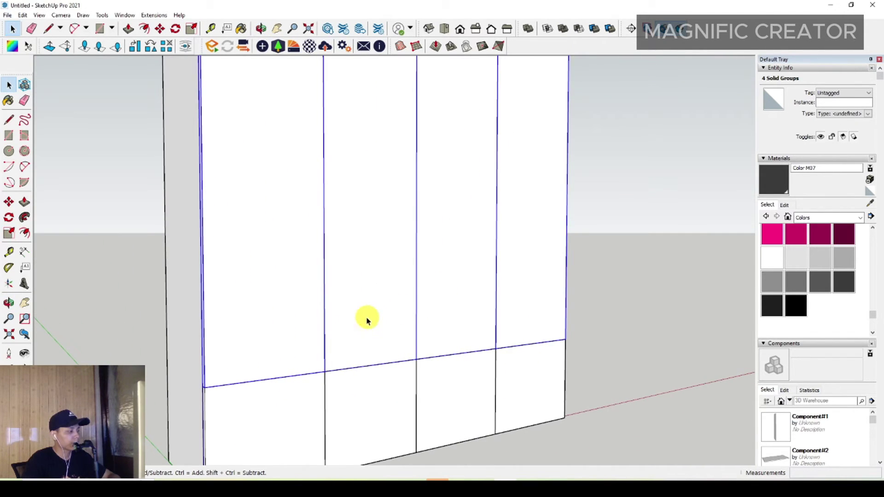
middle_click_drag(367, 320, 385, 370)
triple_click(392, 355)
middle_click_drag(385, 318, 356, 310)
scroll(369, 325, "up", 2)
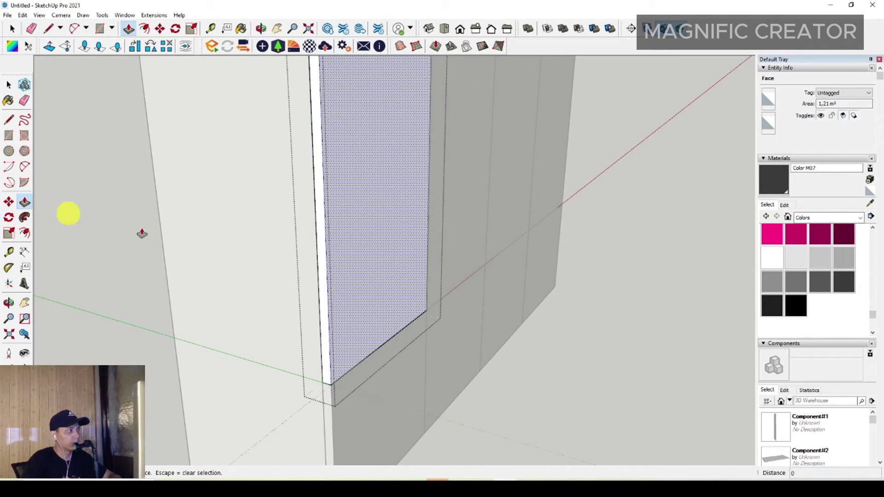
scroll(413, 330, "up", 1)
left_click(351, 316)
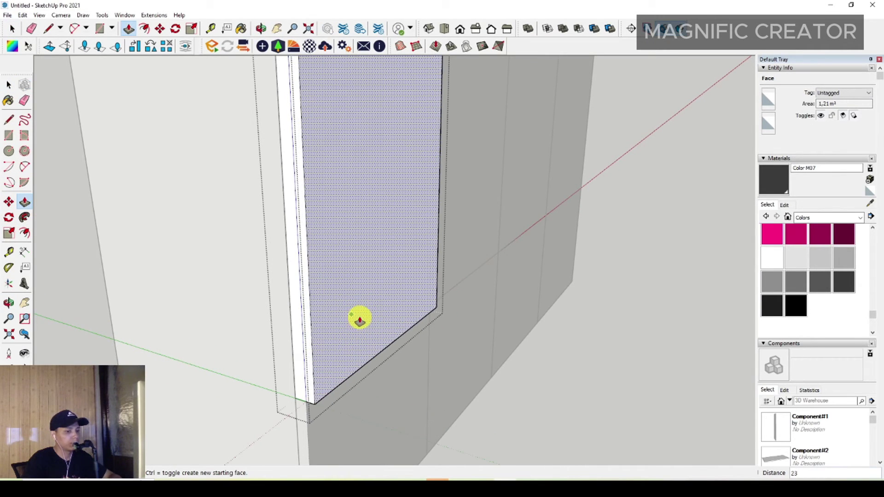
middle_click_drag(359, 318, 378, 266)
- Copy the leftmost door's bottom front edge 20 mm back to the original face plane, splitting its underside
left_click(377, 266)
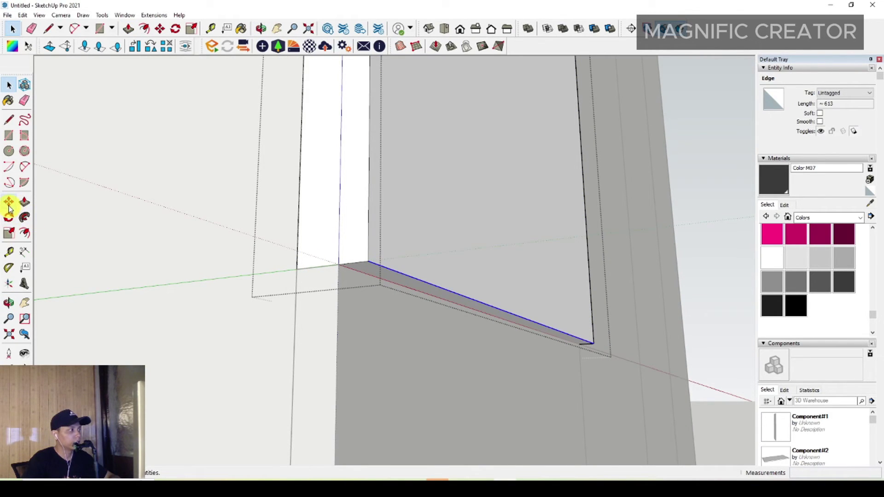
left_click(9, 202)
scroll(336, 268, "up", 1)
left_click(378, 263)
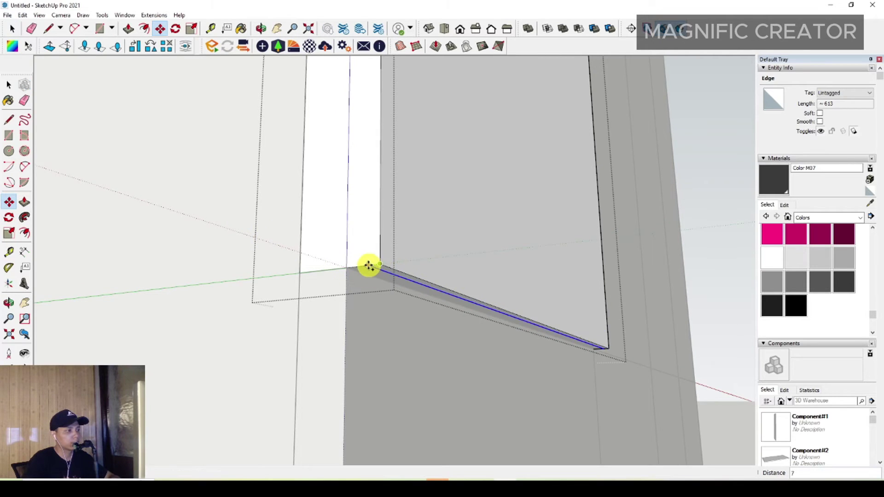
scroll(354, 269, "up", 1)
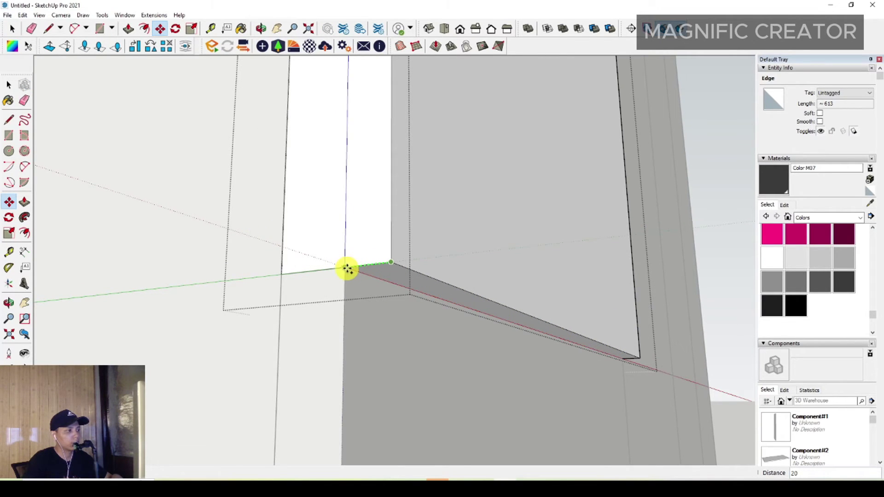
key("space")
- Extend the 20 mm underside strip of the leftmost door downward so it overlaps the lower front panel
left_click(389, 275)
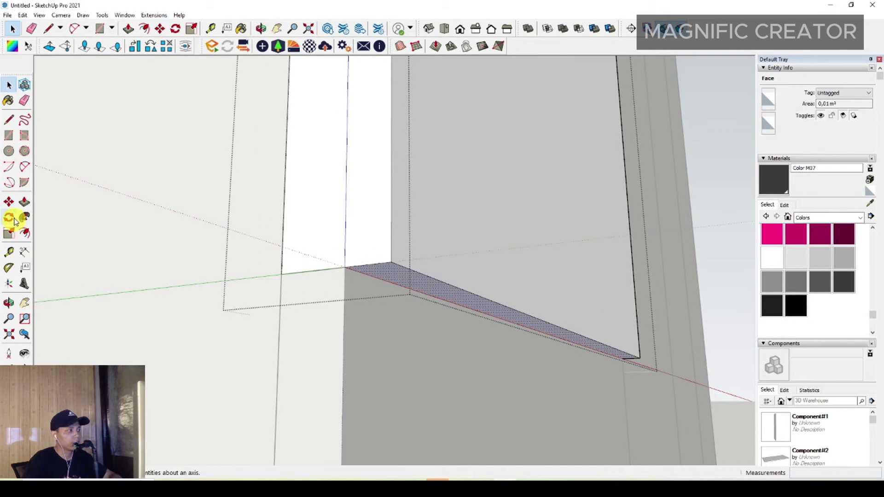
key("p")
left_click(399, 276)
middle_click_drag(409, 375, 334, 289)
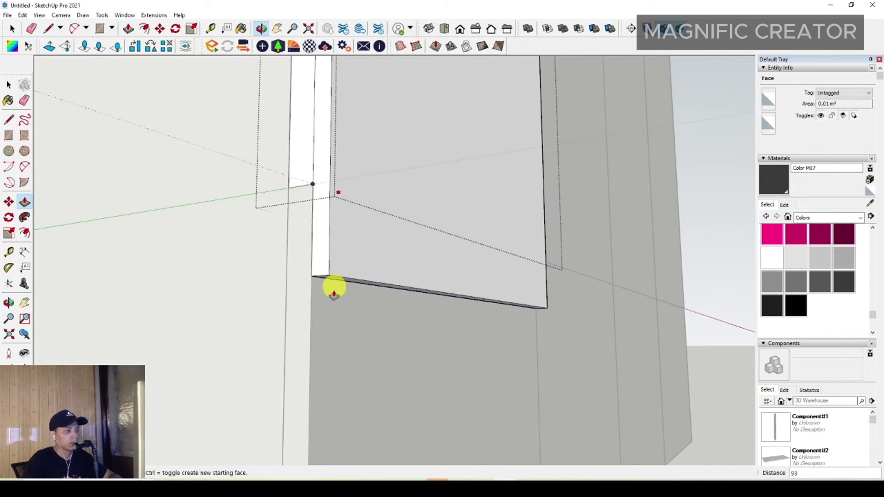
middle_click_drag(346, 329, 359, 315)
scroll(360, 322, "down", 2)
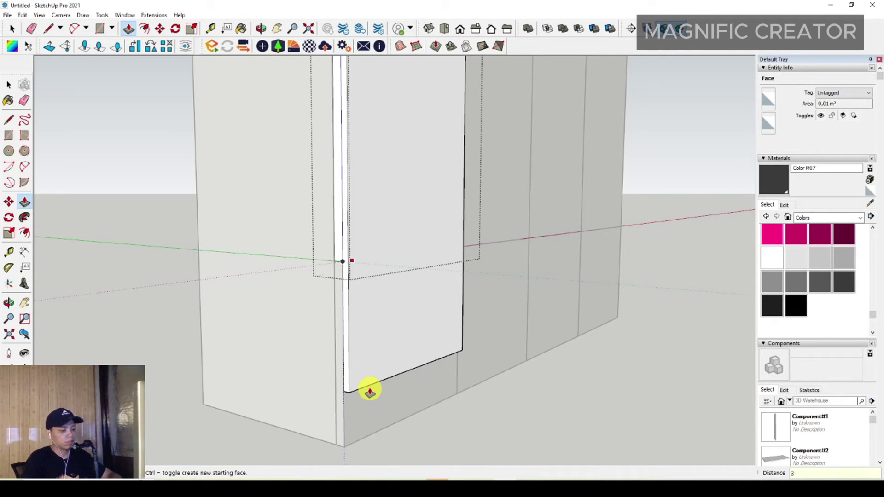
left_click(369, 392)
key("space")
- Draw a two-point arc between the leftmost door's side edges, bulging down to its bottom edge
scroll(309, 321, "up", 5)
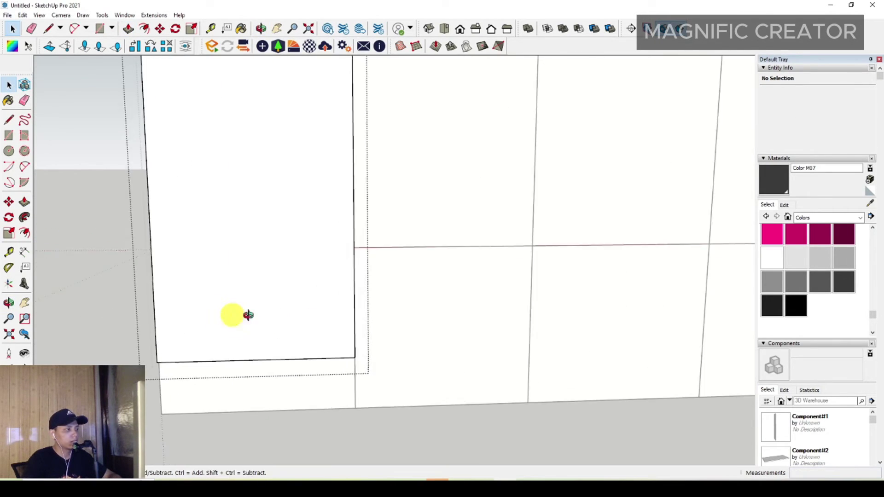
left_click(25, 168)
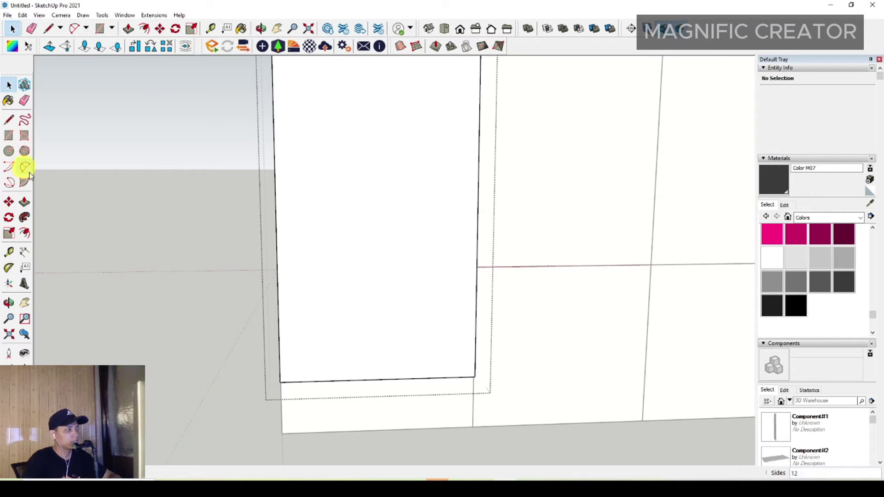
left_click(277, 283)
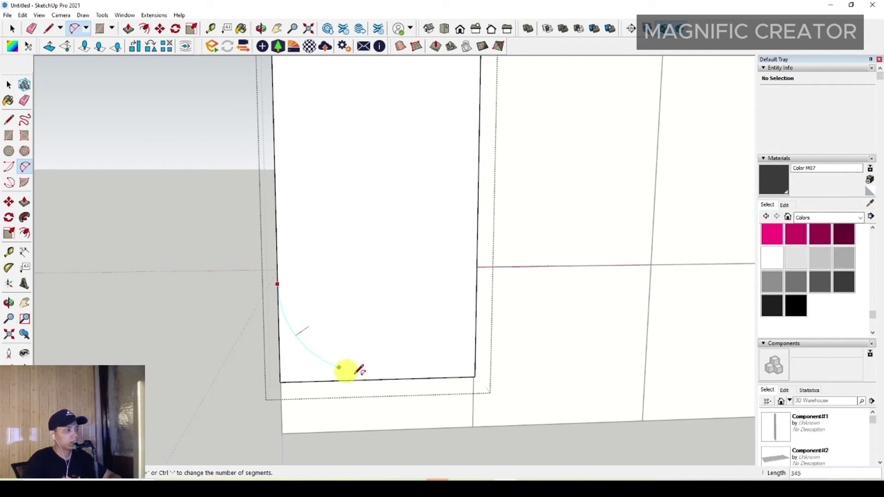
left_click(477, 280)
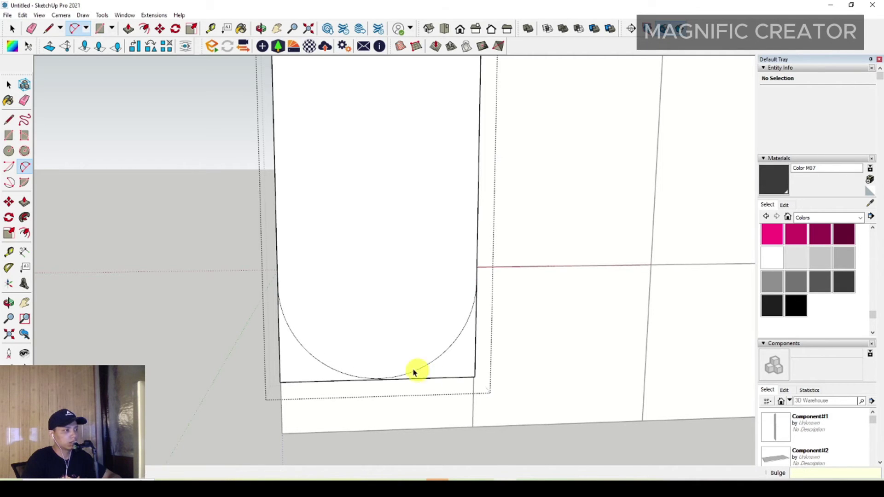
middle_click_drag(414, 372, 382, 340)
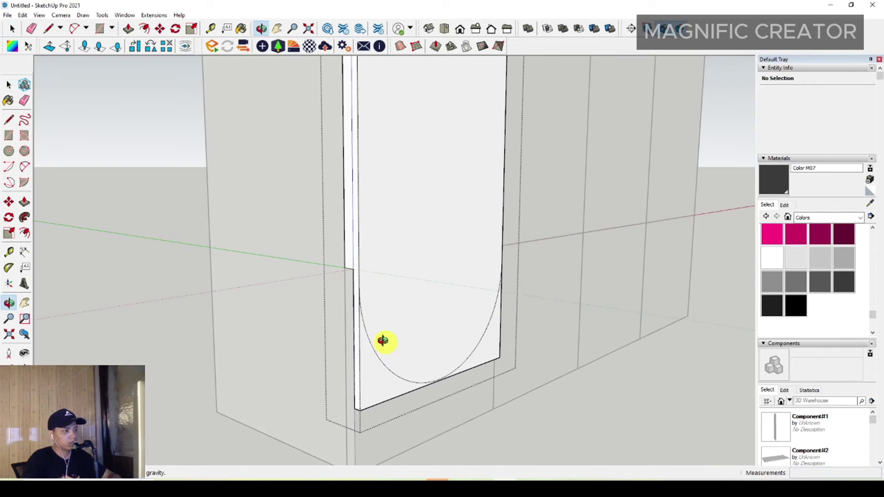
- Hide the rest of the model and push both corner faces outside the arc through the door overlap to round its end
key("space")
key("i")
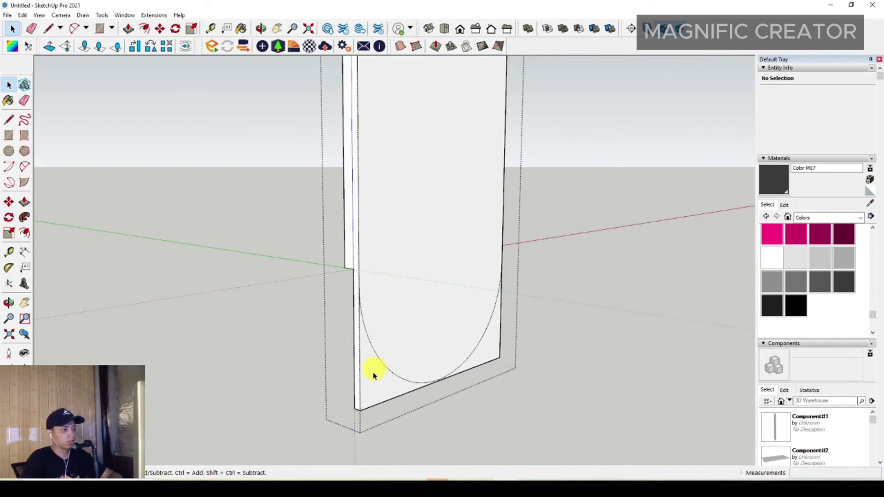
scroll(373, 377, "up", 2)
left_click(370, 385)
middle_click_drag(520, 354, 362, 343)
left_click(24, 202)
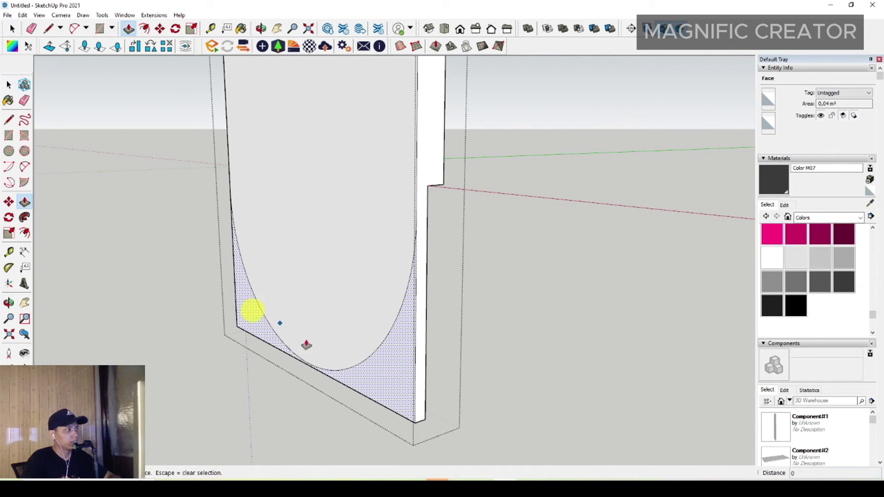
scroll(372, 387, "up", 1)
left_click(383, 374)
left_click(433, 340)
middle_click_drag(433, 343, 539, 245)
key("space")
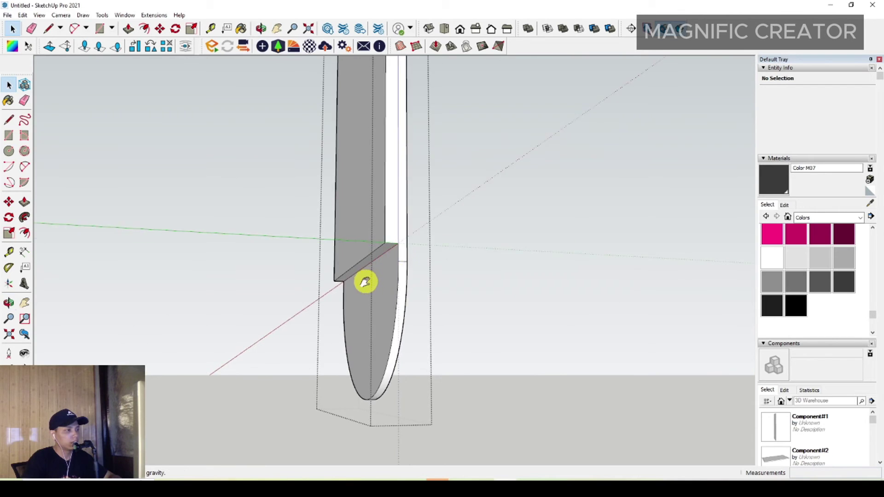
middle_click_drag(365, 280, 327, 353)
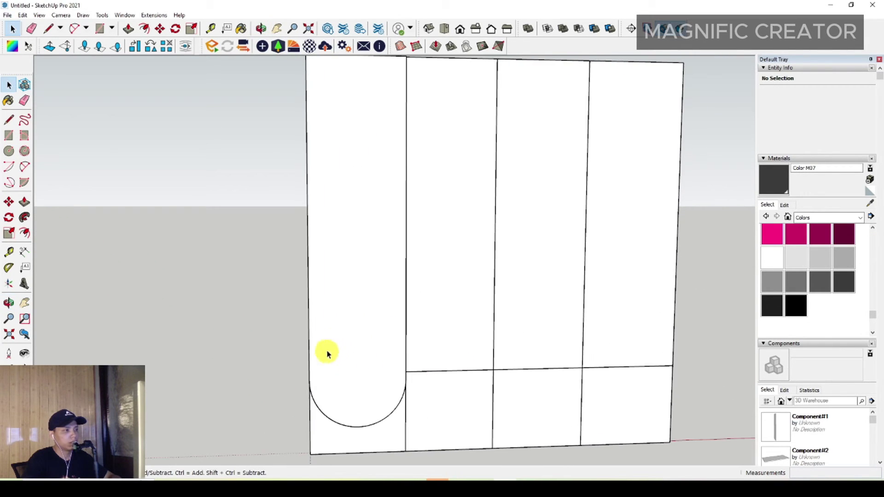
middle_click_drag(389, 354, 206, 369)
scroll(402, 332, "down", 2)
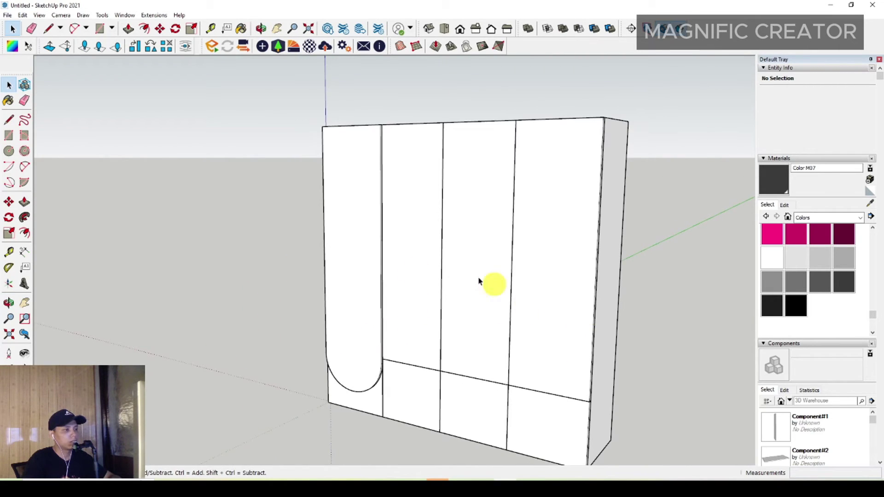
- Open the second tall door's group and pull its front face out 20 mm, flush with the first door
scroll(385, 256, "up", 2)
middle_click_drag(384, 253, 393, 373)
scroll(397, 123, "up", 2)
middle_click_drag(393, 124, 387, 197)
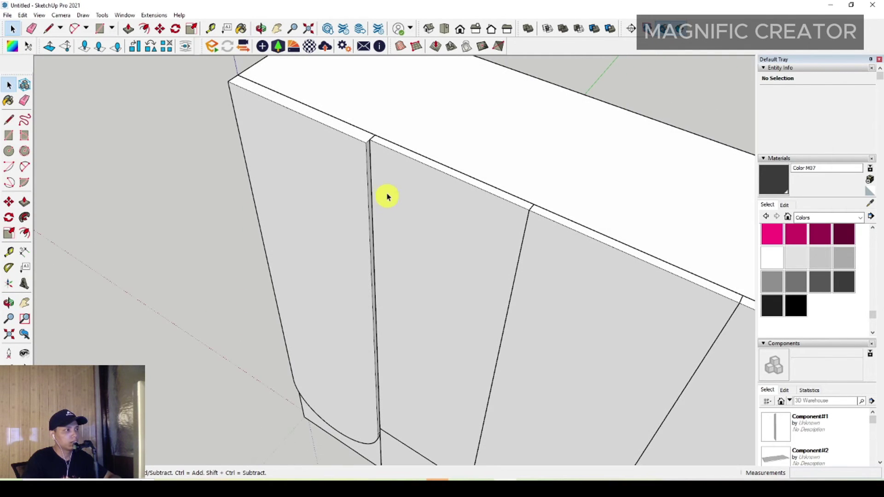
scroll(384, 184, "up", 2)
double_click(375, 154)
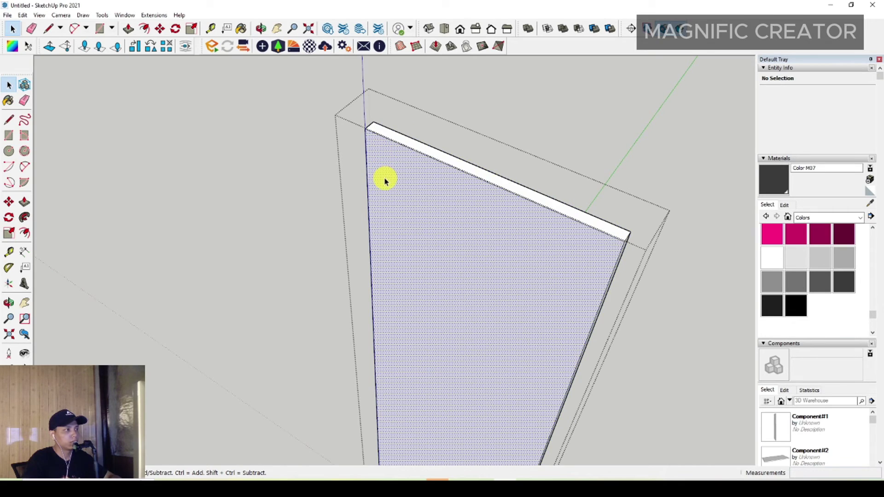
scroll(384, 172, "up", 2)
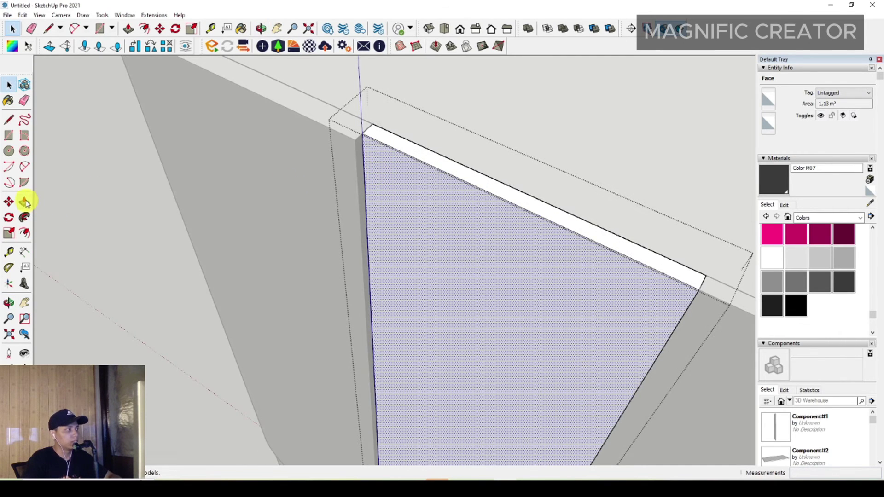
left_click(25, 202)
scroll(394, 168, "up", 1)
left_click(375, 139)
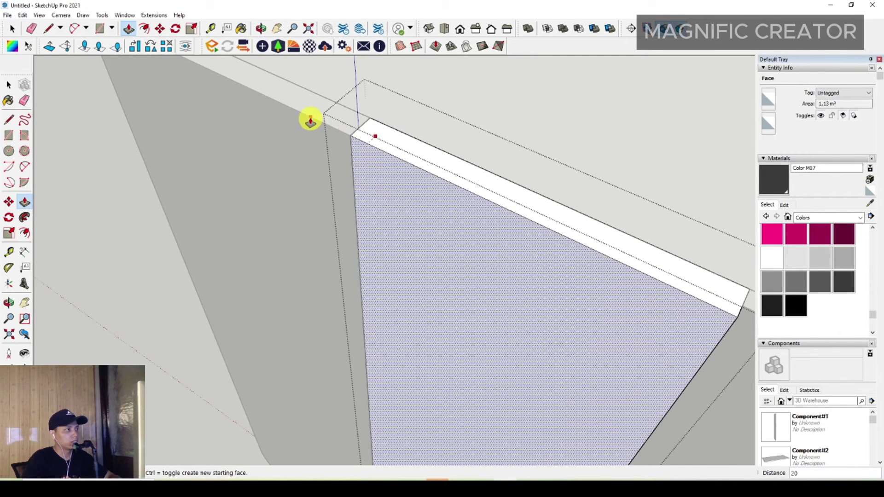
left_click(310, 119)
key("space")
- Copy the second door's bottom front edge back to the original face plane, splitting its underside
scroll(353, 193, "down", 6)
scroll(382, 348, "up", 4)
middle_click_drag(389, 290, 422, 159)
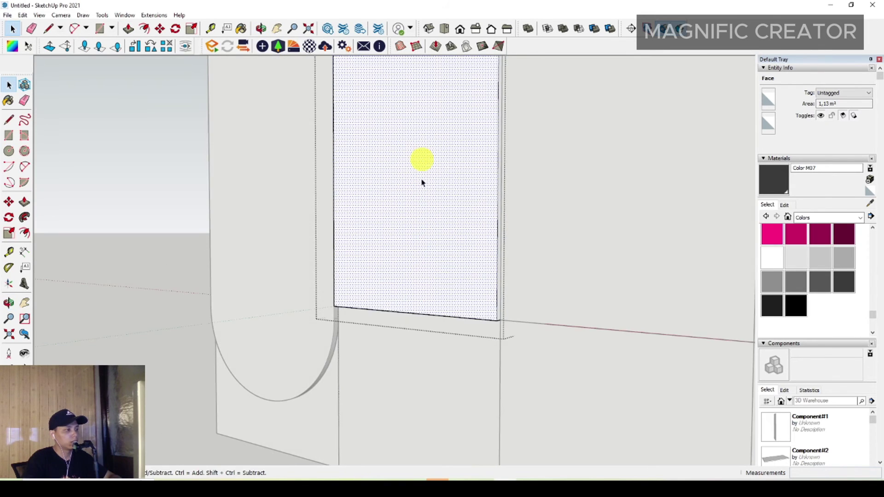
scroll(492, 339, "up", 3)
middle_click_drag(492, 339, 442, 218)
scroll(486, 233, "up", 2)
left_click(423, 220)
key("m")
scroll(441, 213, "up", 1)
left_click(439, 211)
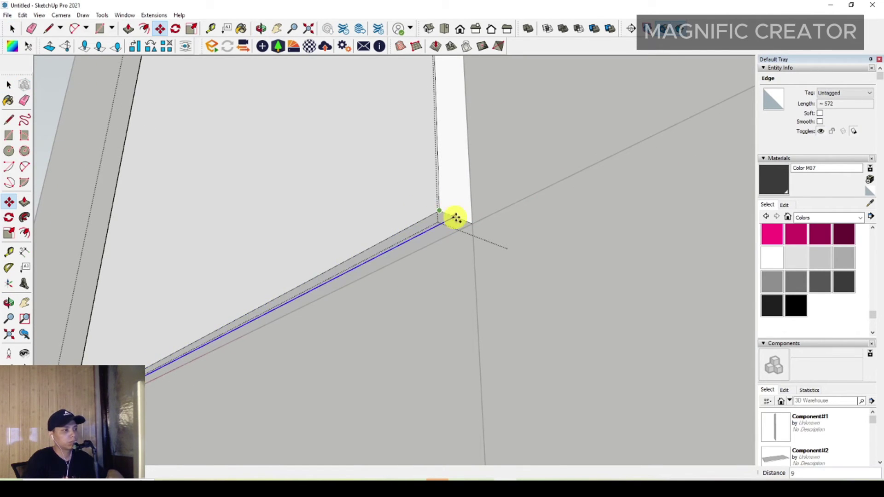
key("space")
- Extend the second door's front underside strip down to the lowest point of the first door's curve
left_click(446, 225)
key("p")
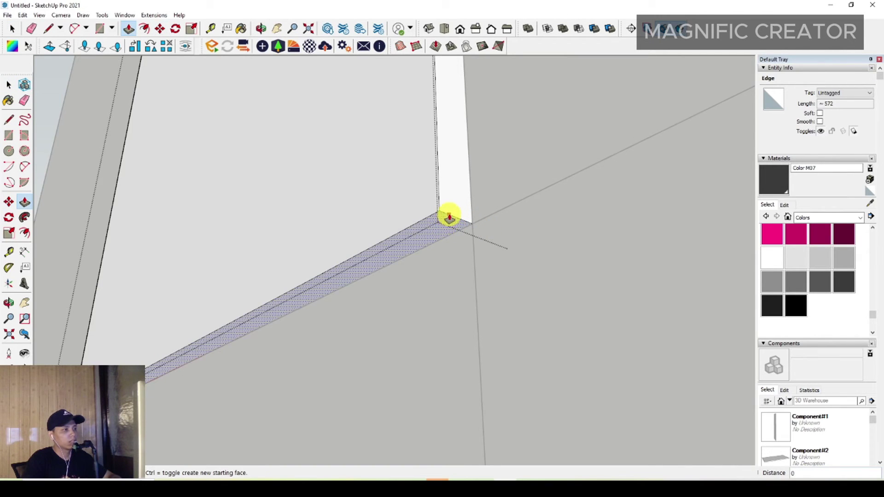
left_click(449, 214)
scroll(310, 392, "down", 2)
middle_click_drag(308, 386, 456, 313, "shift")
middle_click_drag(455, 313, 538, 251, "shift")
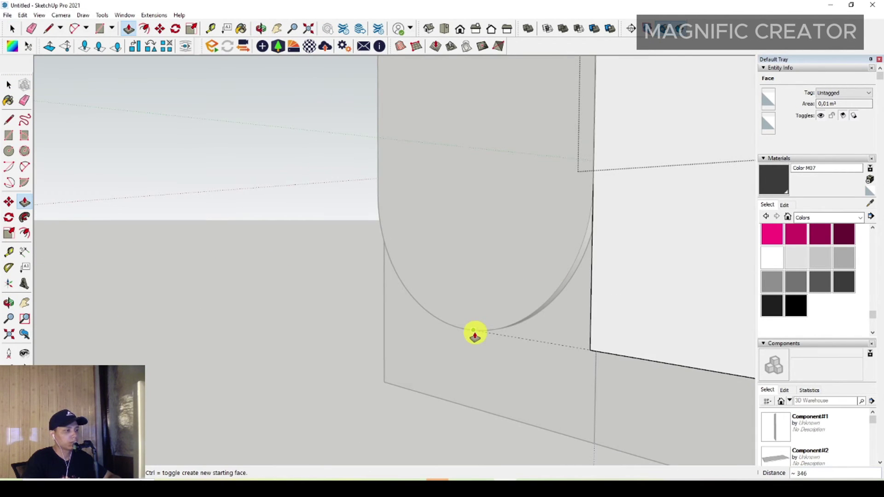
left_click(463, 330)
key("space")
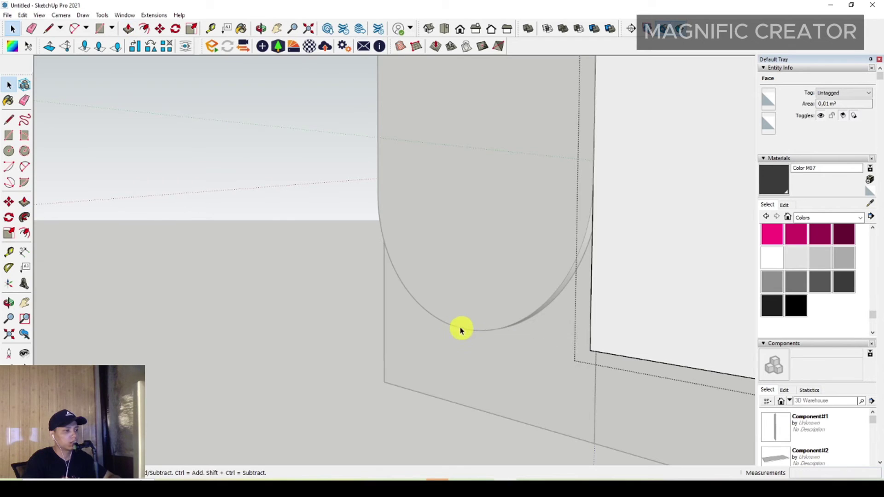
- Draw a two-point arc across the second door's lower end, bulging about 306 mm to match the first door's curve
scroll(460, 328, "down", 5)
left_click(469, 302)
middle_click_drag(470, 302, 594, 305)
scroll(415, 284, "up", 1)
middle_click_drag(411, 291, 479, 310)
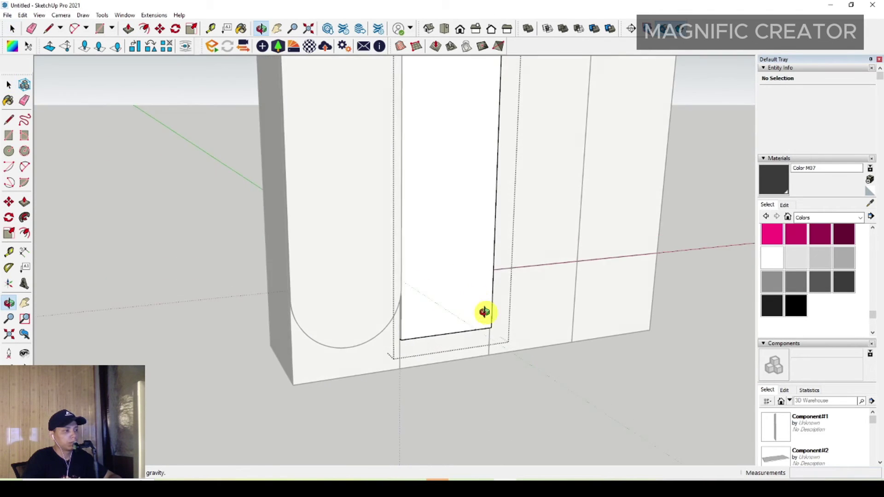
scroll(467, 404, "down", 3)
scroll(446, 310, "up", 5)
triple_click(446, 254)
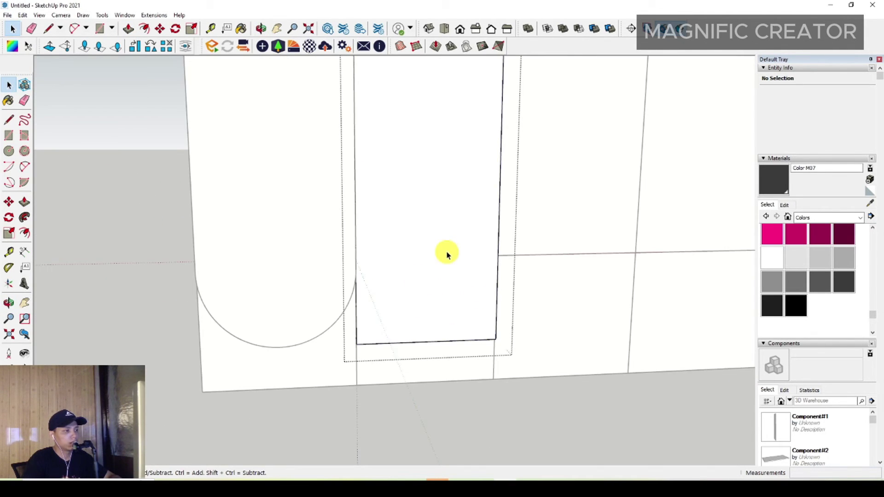
middle_click_drag(442, 257, 429, 291, "shift")
left_click(24, 167)
scroll(322, 295, "up", 2)
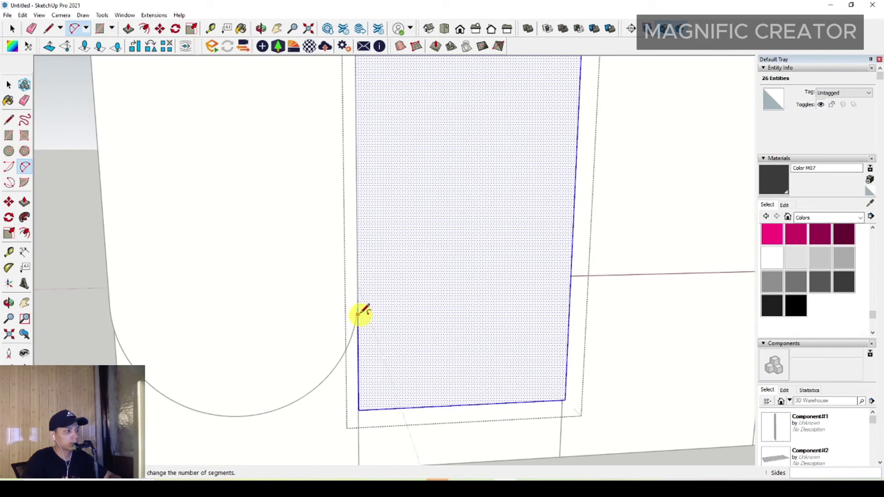
left_click(357, 298)
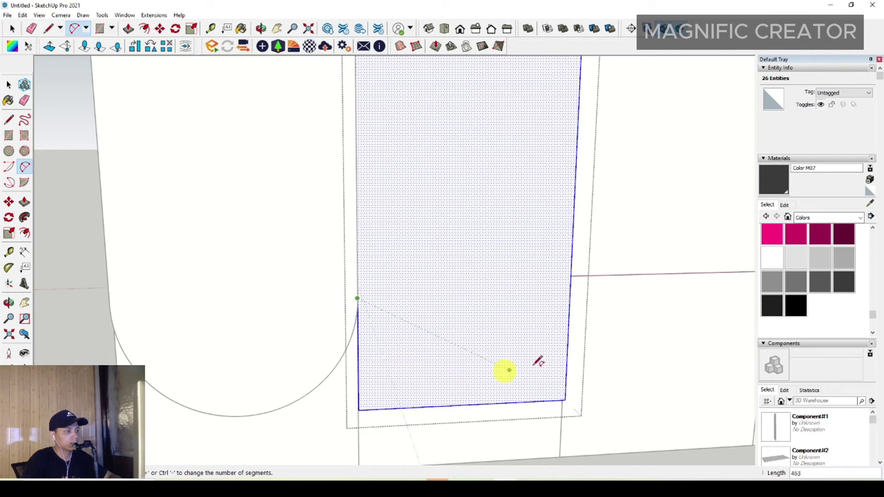
left_click(570, 292)
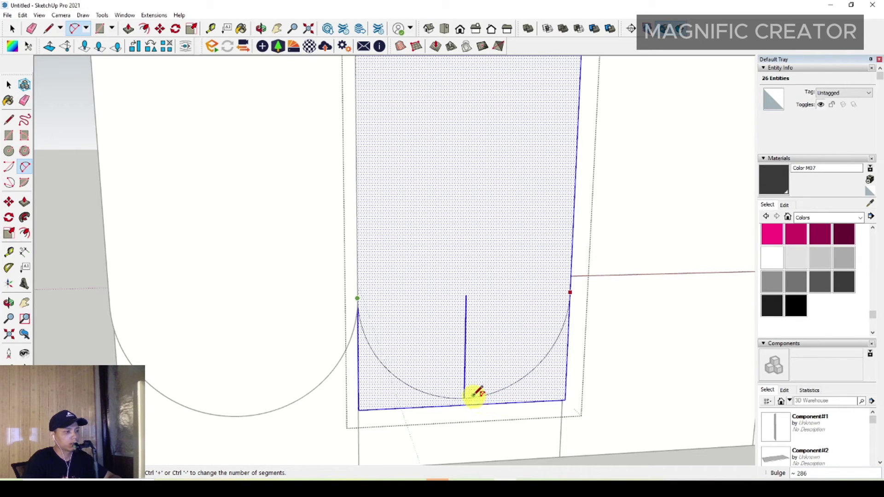
left_click(238, 415)
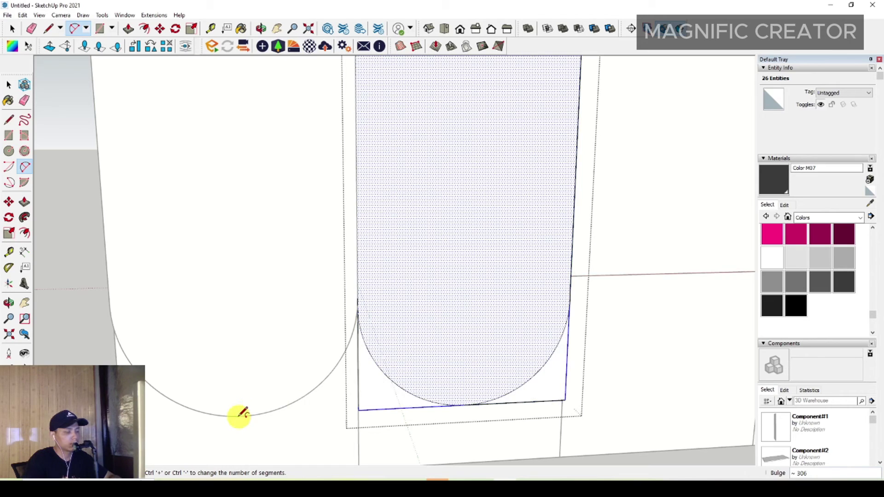
- Push the two corner pieces outside the second door's arc back 20 mm to remove them, and close the door's group
middle_click_drag(239, 413, 432, 407)
key("p")
left_click_drag(448, 408, 483, 404)
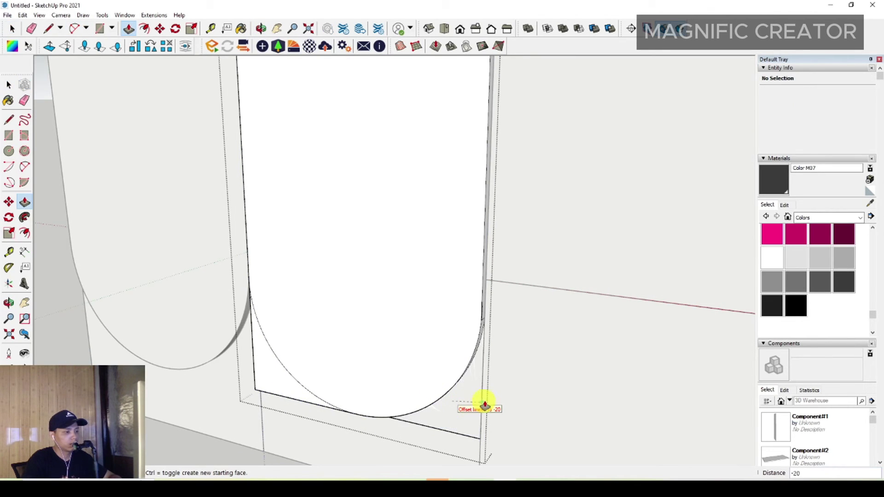
left_click_drag(325, 404, 280, 381)
middle_click_drag(359, 355, 484, 316)
key("space")
scroll(418, 345, "down", 5)
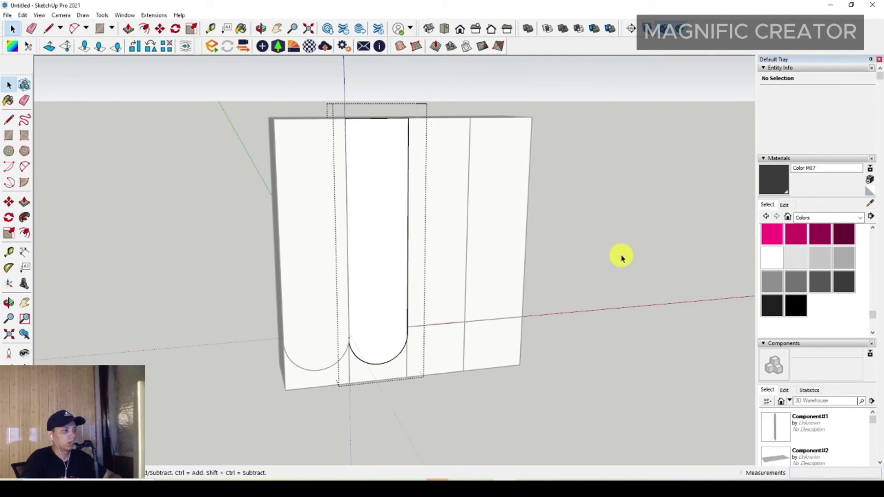
left_click(621, 256)
- Open the third tall door's group and pull its front face out flush with the second door
scroll(394, 278, "up", 2)
middle_click_drag(394, 277, 345, 337)
middle_click_drag(382, 300, 364, 325, "shift")
left_click(444, 269)
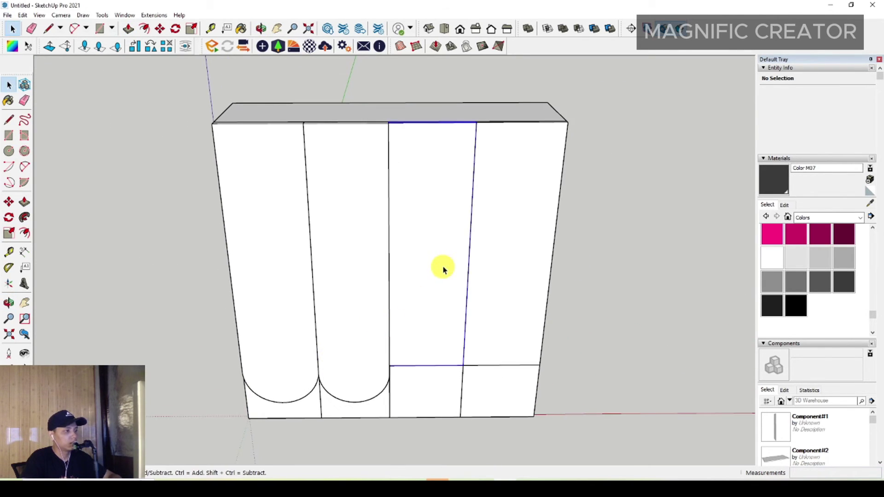
scroll(426, 194, "up", 2)
middle_click_drag(427, 194, 479, 256, "shift")
middle_click_drag(479, 255, 411, 290)
scroll(410, 216, "up", 2)
double_click(411, 216)
left_click(397, 202)
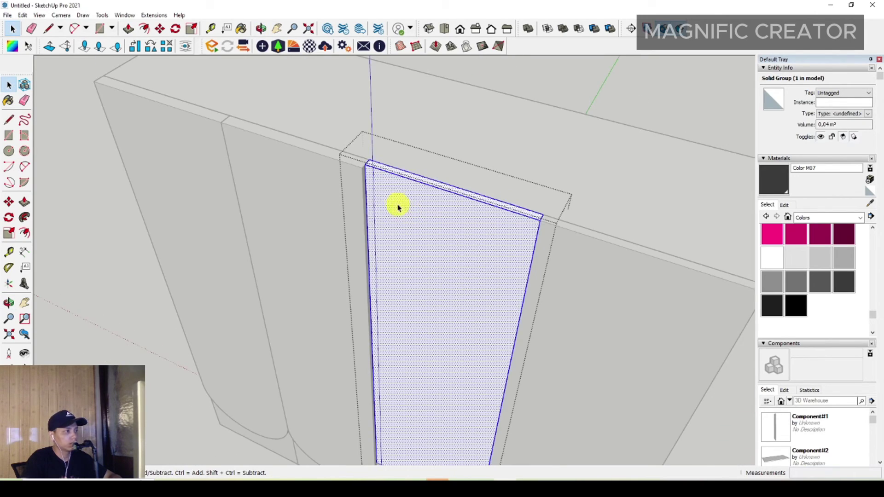
scroll(374, 182, "up", 4)
key("p")
left_click(368, 158)
key("Return")
key("space")
scroll(330, 172, "down", 4)
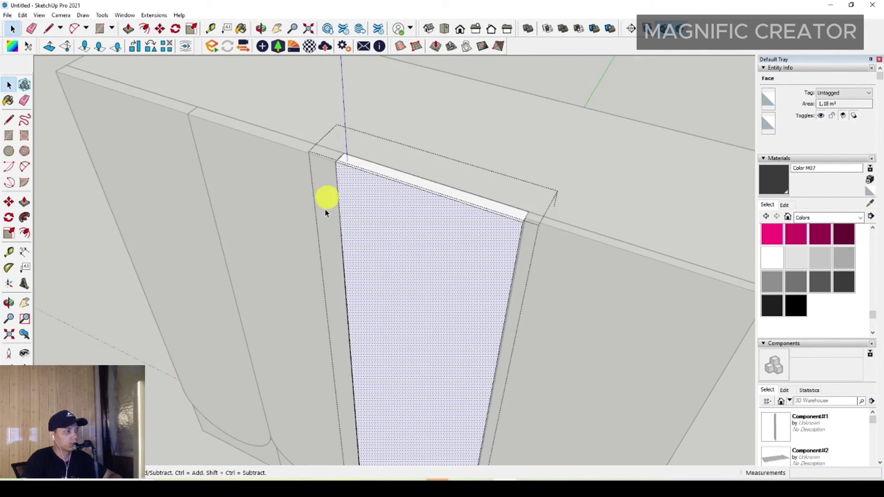
- Copy the third door's bottom front edge back 20 mm to the original face plane, splitting its underside
middle_click_drag(402, 398, 414, 126)
scroll(414, 390, "up", 4)
middle_click_drag(455, 398, 417, 298)
scroll(417, 300, "up", 2)
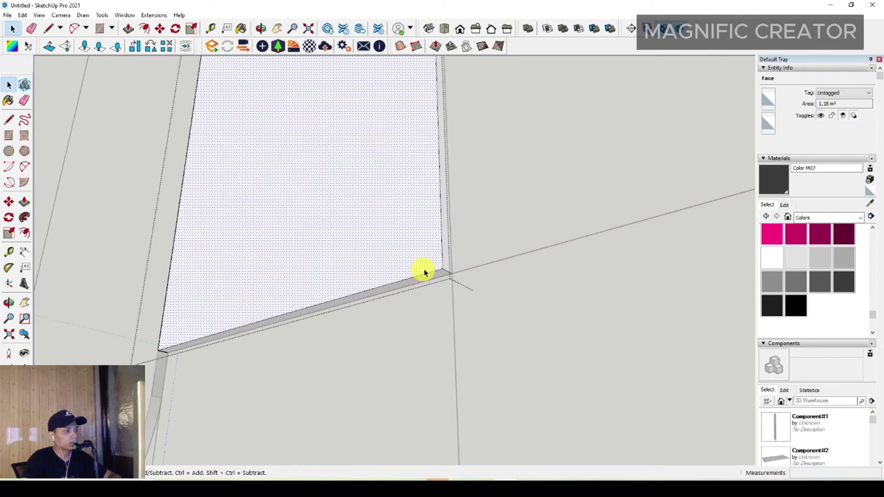
left_click(428, 274)
scroll(428, 275, "up", 4)
key("m")
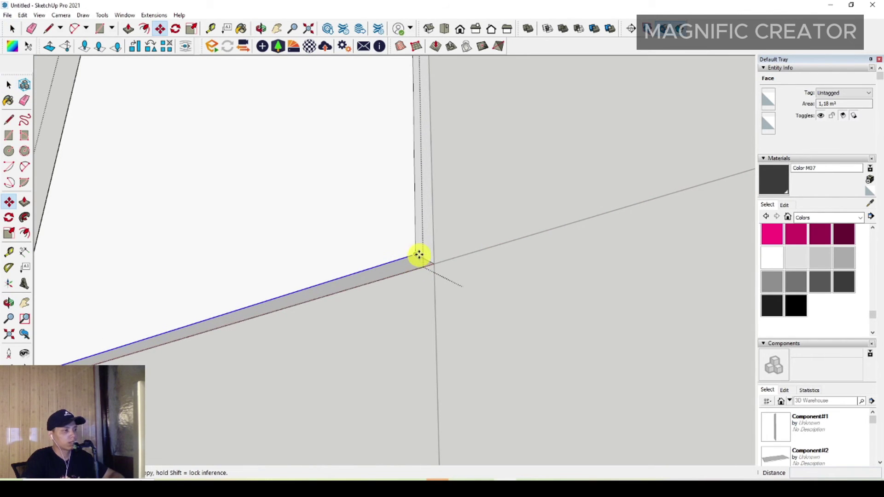
left_click(418, 255)
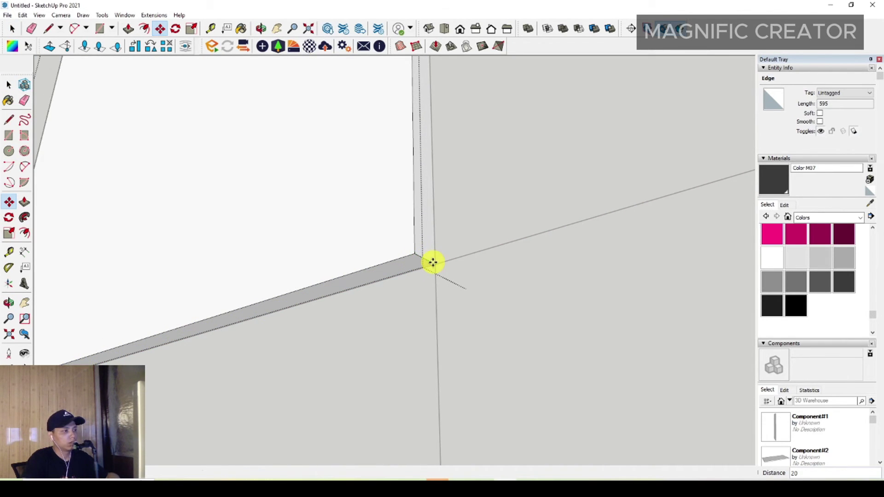
key("space")
- Extend the third door's front underside strip down past the lowest point of the second door's curve
scroll(421, 267, "down", 1)
key("p")
left_click(420, 262)
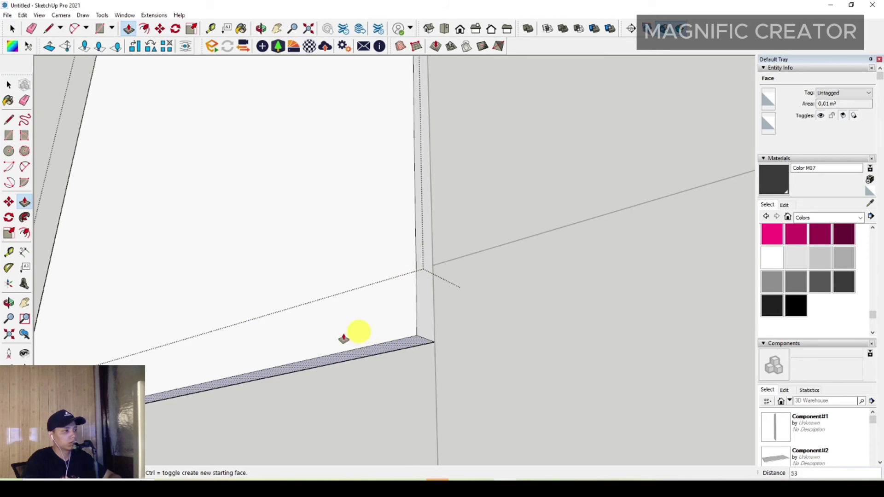
middle_click_drag(344, 339, 633, 284)
scroll(509, 371, "down", 2)
middle_click_drag(509, 371, 494, 353)
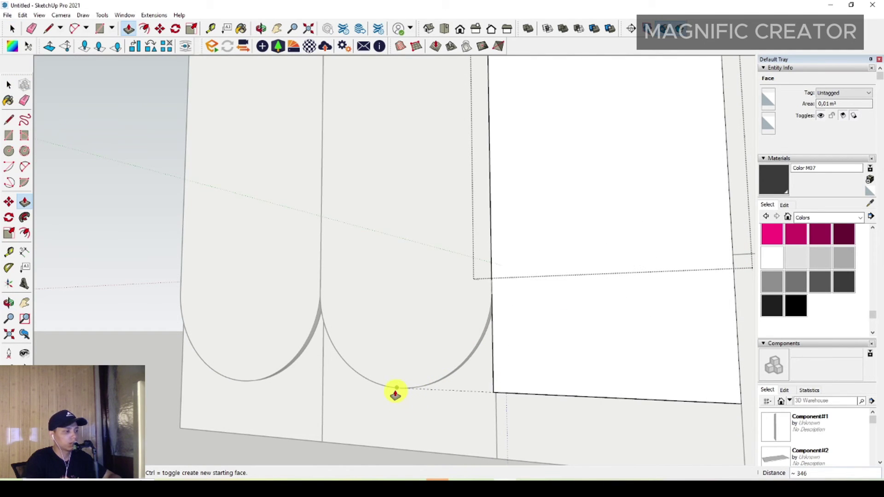
left_click(479, 442)
key("space")
scroll(489, 367, "down", 1)
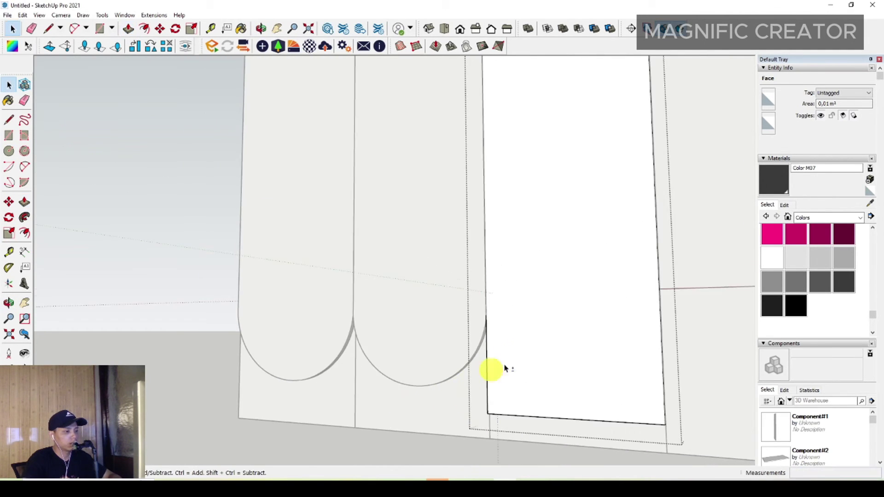
- Draw a two-point arc across the third door's lower end, matching its bulge to the lowest point of the second door's curve
middle_click_drag(503, 366, 565, 361)
key("a")
left_click(451, 297)
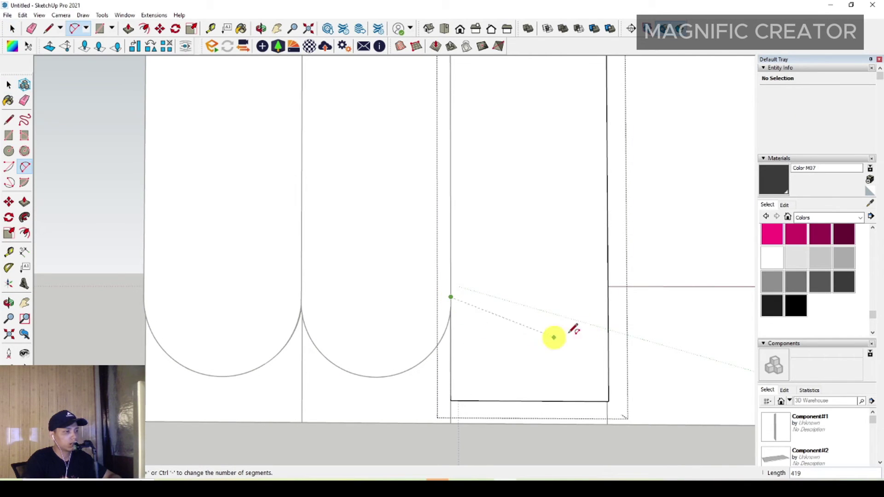
left_click(608, 297)
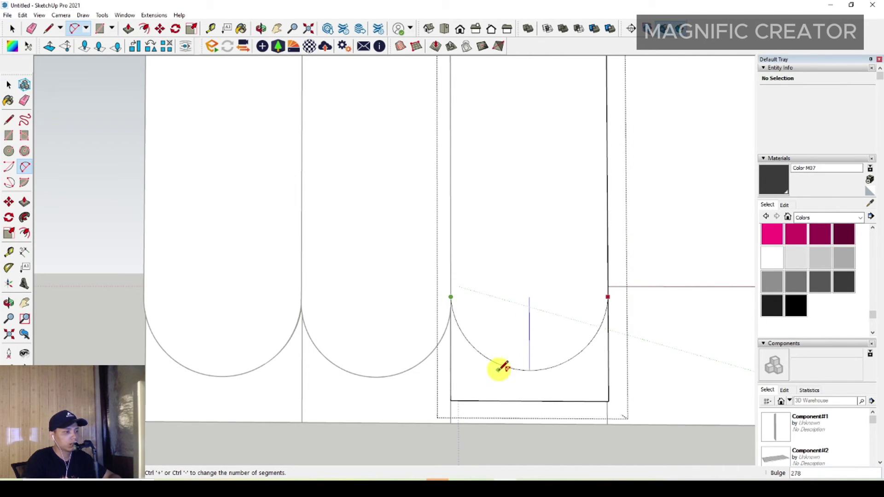
left_click(373, 378)
key("space")
- Push away the waste area below the third door's arc to round its lower end, and close the door's group
middle_click_drag(594, 363, 454, 376)
scroll(453, 375, "up", 1)
key("p")
left_click(449, 378)
left_click(488, 363)
key("space")
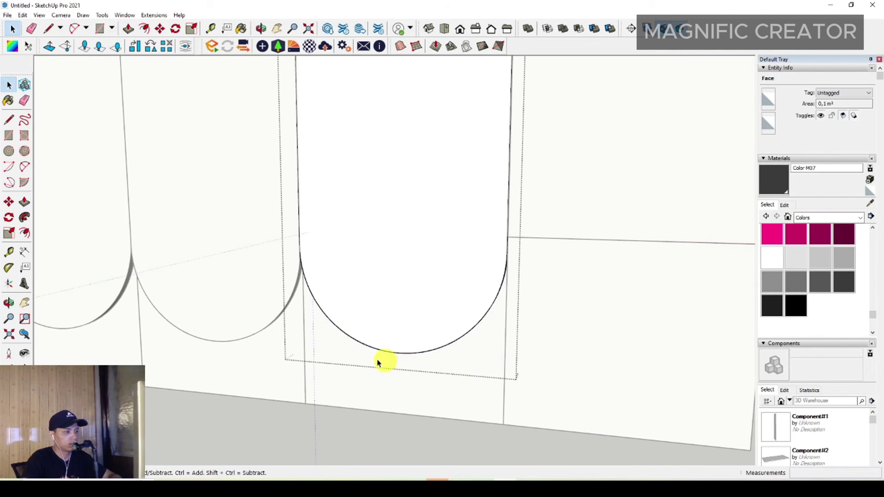
scroll(378, 358, "down", 4)
left_click(584, 336)
- Open the fourth tall door's group and pull its front face out flush with the third door
middle_click_drag(482, 269, 471, 297)
scroll(405, 269, "down", 1)
middle_click_drag(405, 271, 410, 252)
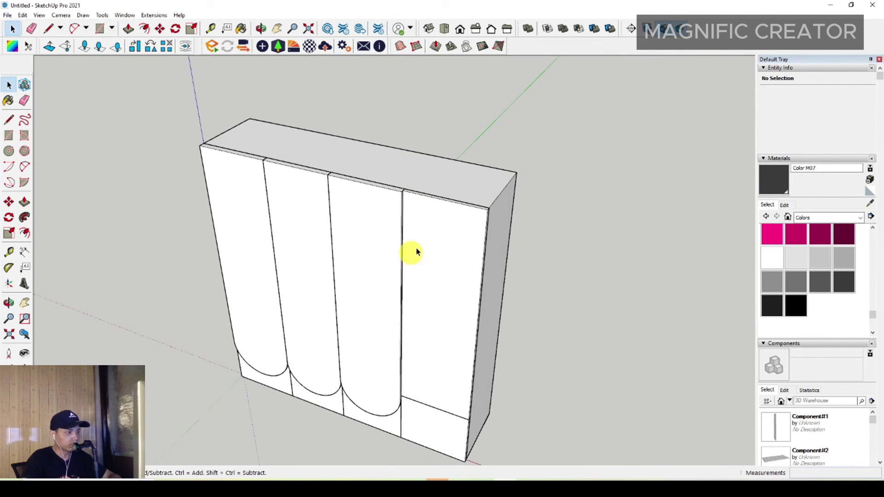
triple_click(429, 226)
scroll(412, 217, "up", 3)
left_click(418, 210)
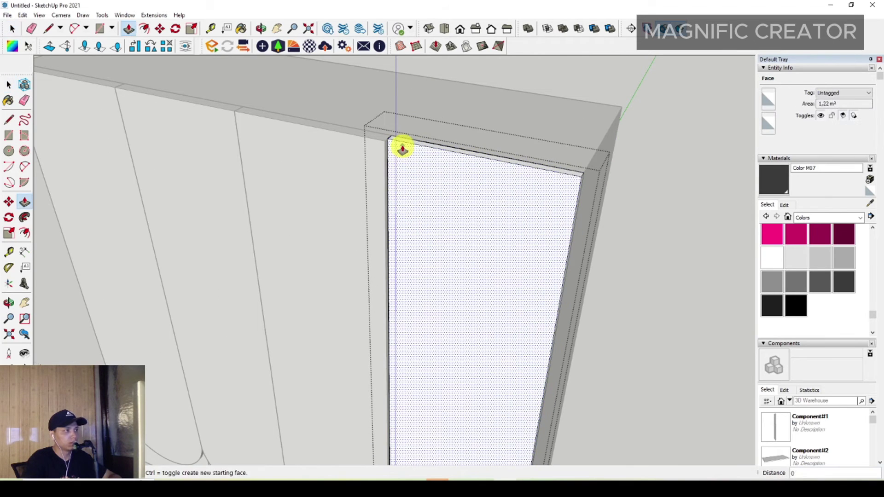
scroll(367, 262, "down", 5)
- Copy the fourth door's bottom front edge back to the original face plane, splitting its underside
scroll(391, 322, "up", 4)
middle_click_drag(395, 328, 403, 177)
scroll(475, 276, "up", 2)
scroll(414, 168, "up", 2)
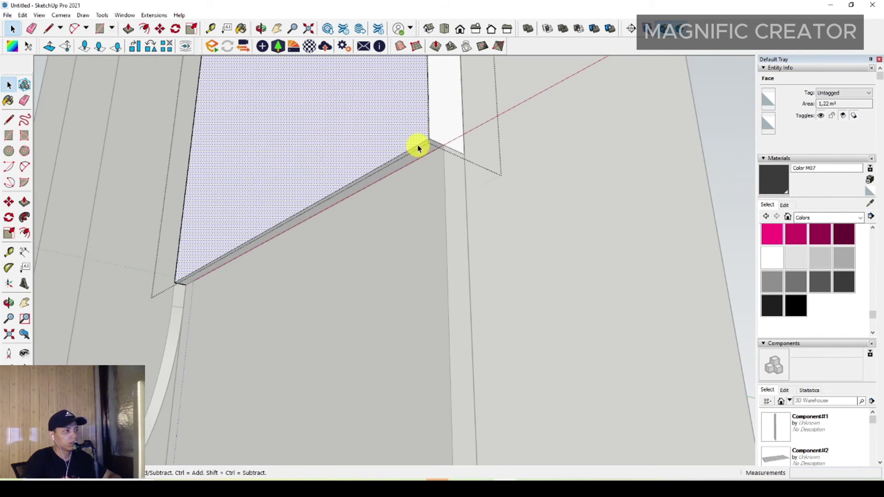
left_click(418, 149)
scroll(418, 148, "up", 1)
key("m")
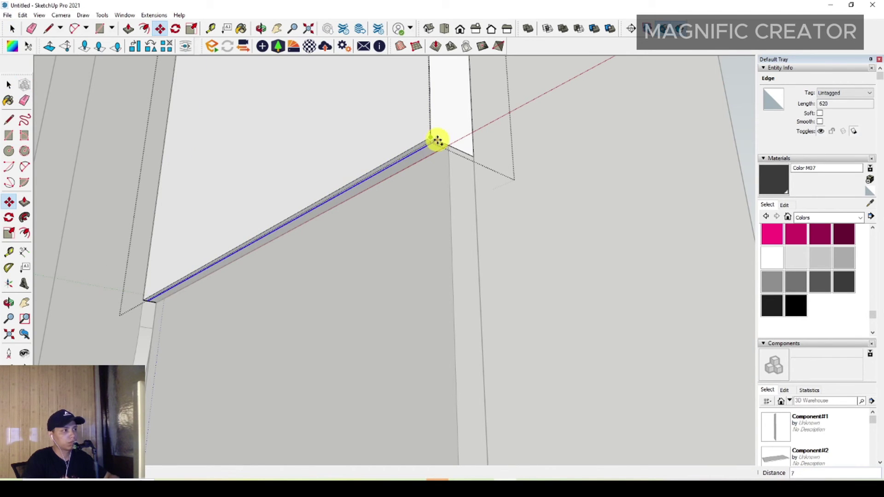
left_click(448, 145)
key("space")
- Extend the fourth door's front underside strip down about 397 mm, below the neighbouring door's curve
left_click(432, 145)
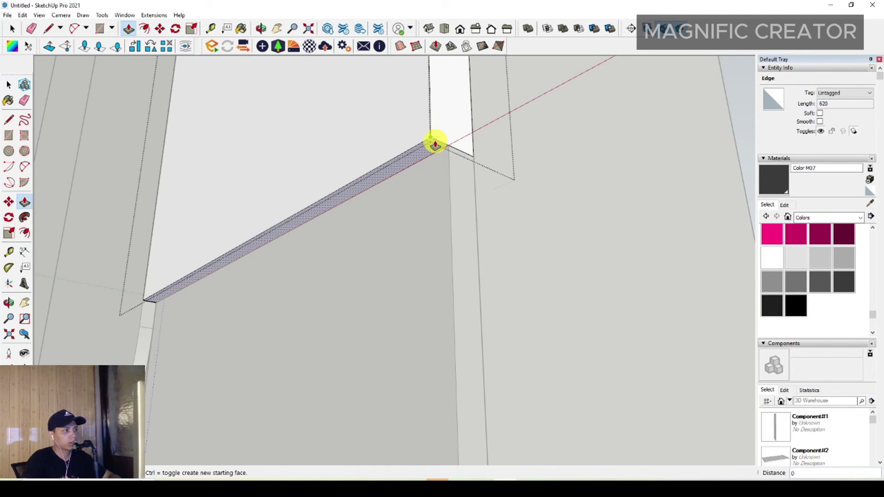
middle_click_drag(434, 142, 371, 255)
key("p")
left_click(418, 307)
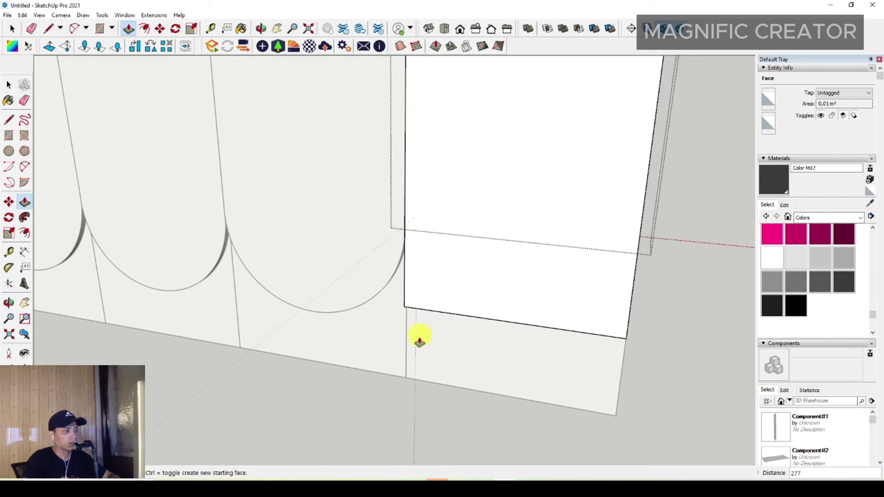
left_click(413, 369)
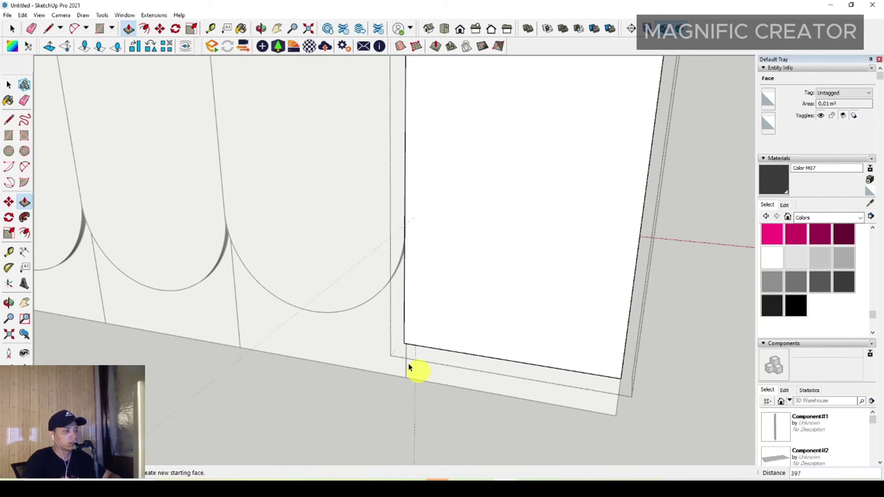
- Draw a two-point arc across the fourth door's lower end, starting where the third door's curve ends
middle_click_drag(410, 367, 453, 293)
middle_click_drag(454, 293, 387, 311, "shift")
key("space")
left_click(392, 304)
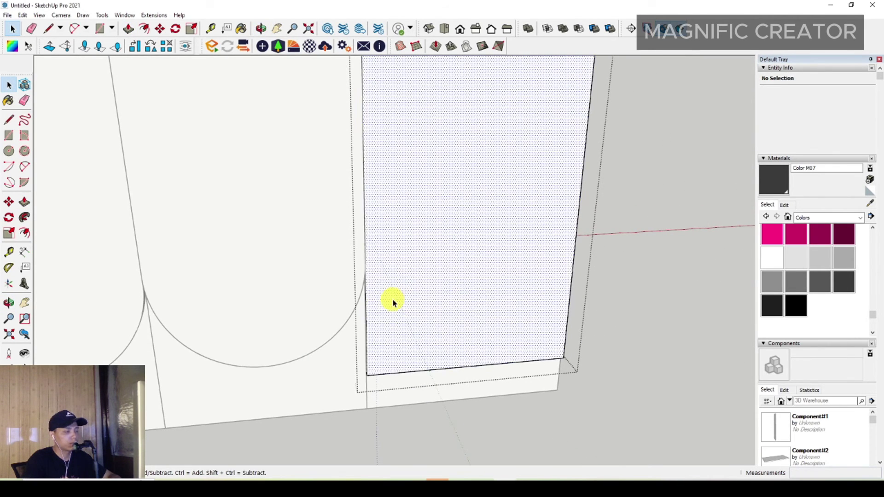
left_click(25, 166)
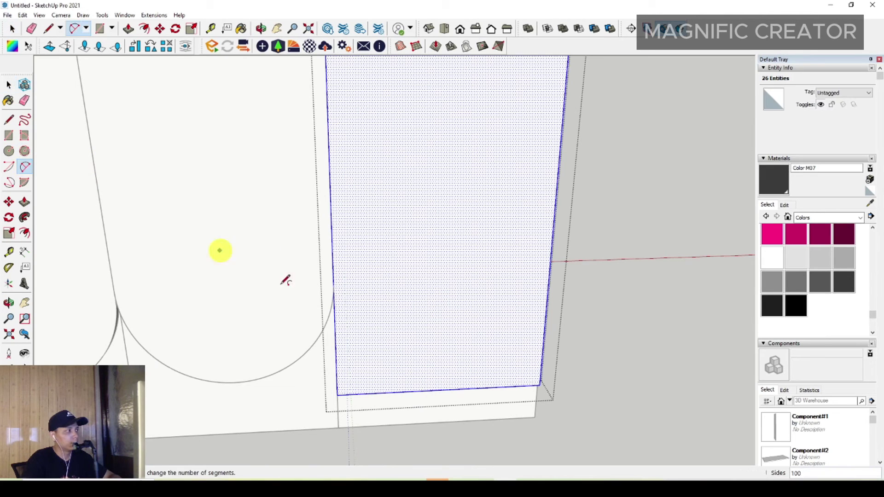
left_click(333, 284)
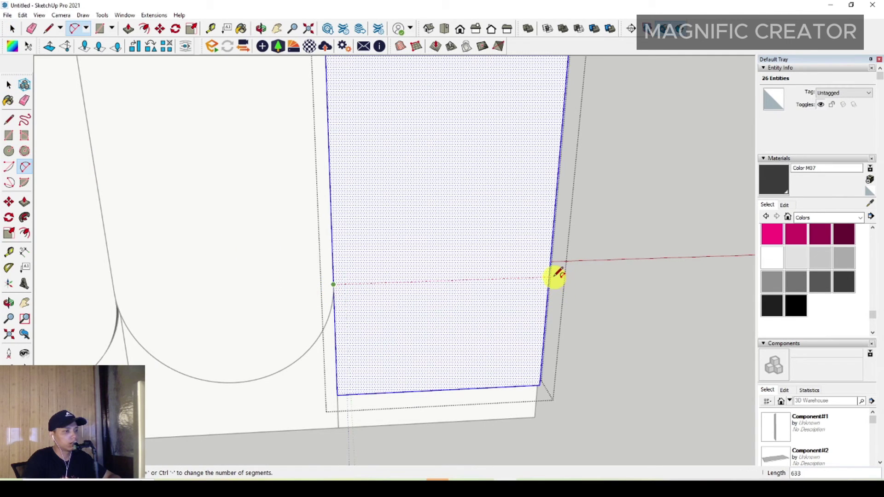
left_click(477, 372)
- Push away the waste area below the fourth door's arc to round its lower end, and close the door's group
middle_click_drag(473, 371, 470, 393)
key("space")
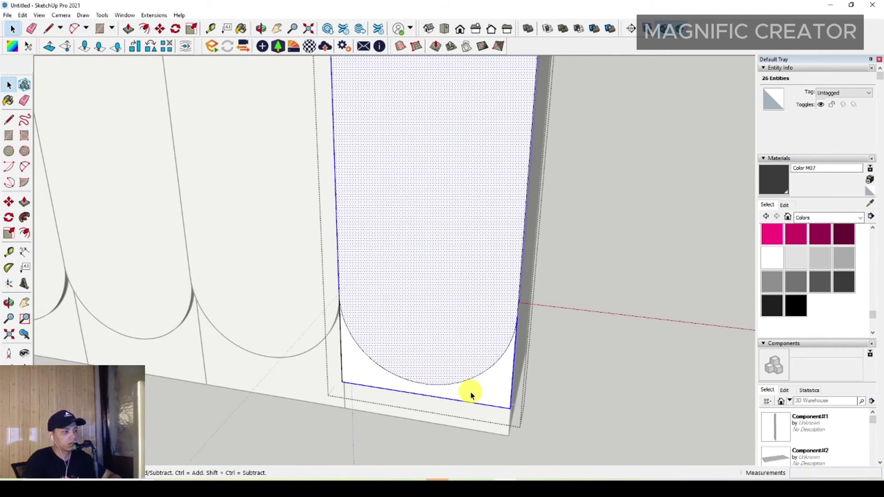
left_click(475, 399)
key("p")
left_click(479, 395)
left_click(509, 385)
key("space")
scroll(449, 370, "down", 4)
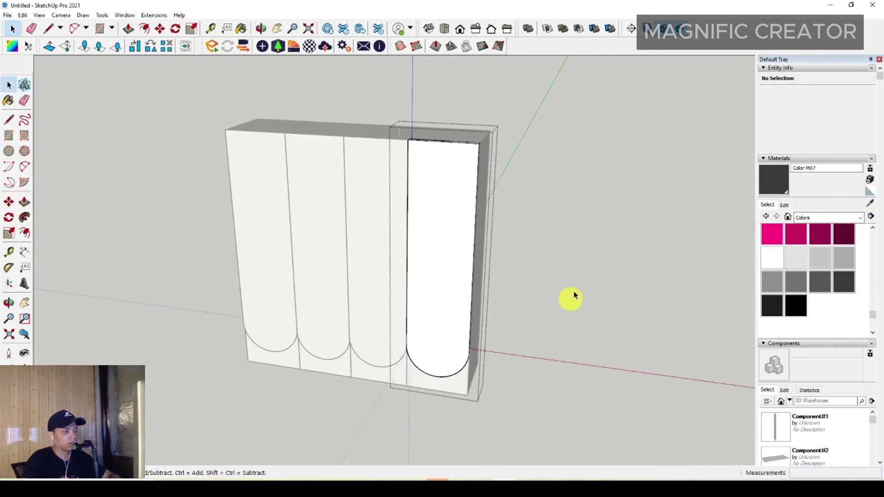
left_click(575, 290)
- Paint all four tall doors with the light green material Color G02
scroll(289, 274, "up", 1)
middle_click_drag(289, 277, 405, 282)
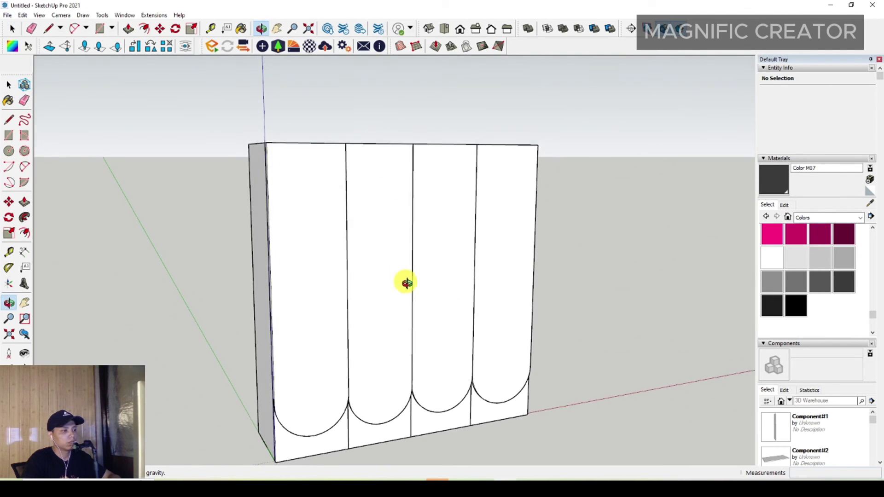
scroll(834, 278, "up", 8)
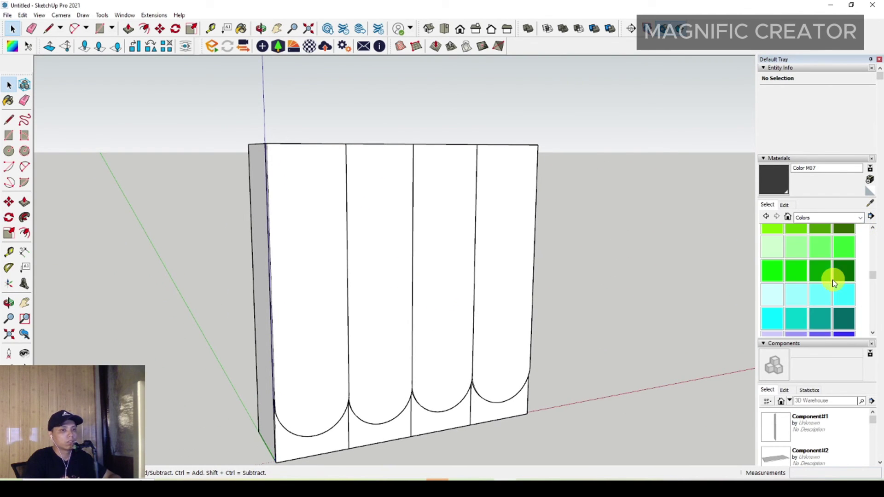
left_click(798, 248)
left_click(334, 225)
left_click(392, 213)
left_click(467, 211)
left_click(488, 206)
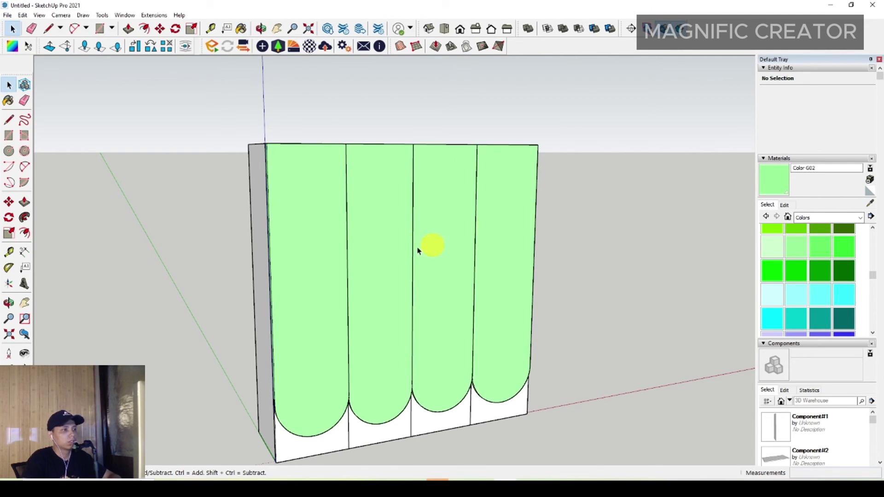
- Edit the Color G02 material with the color wheel, adjusting the hue and darkening the green slightly
middle_click_drag(442, 235, 400, 218)
scroll(455, 221, "down", 1)
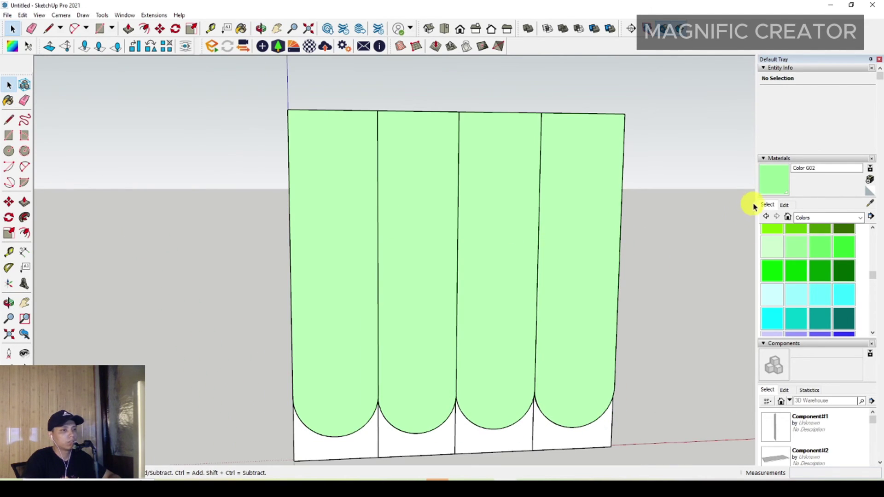
left_click(786, 204)
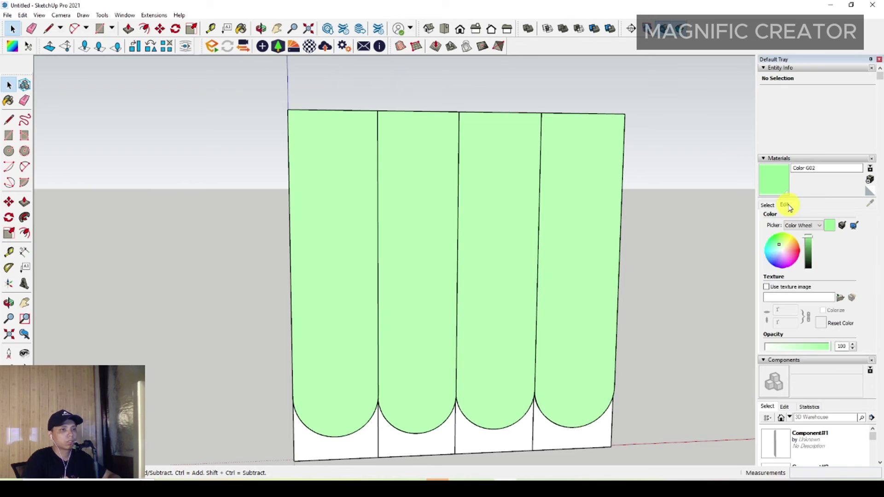
left_click(800, 226)
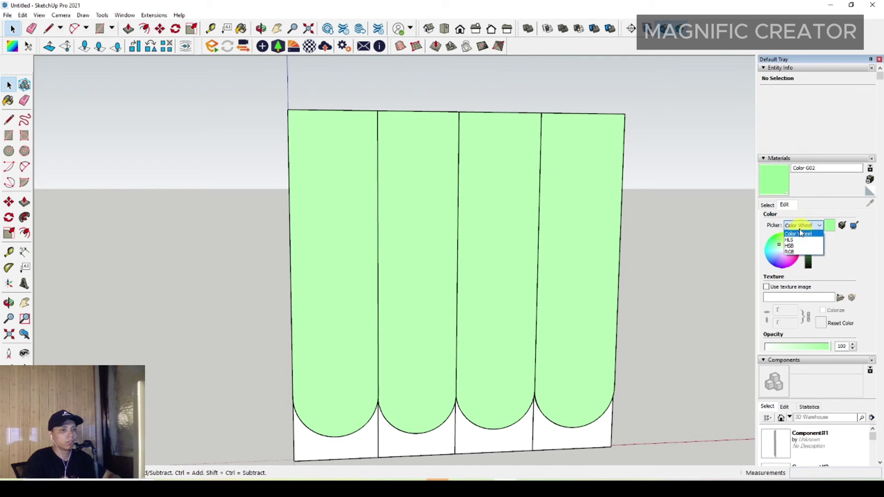
left_click(778, 248)
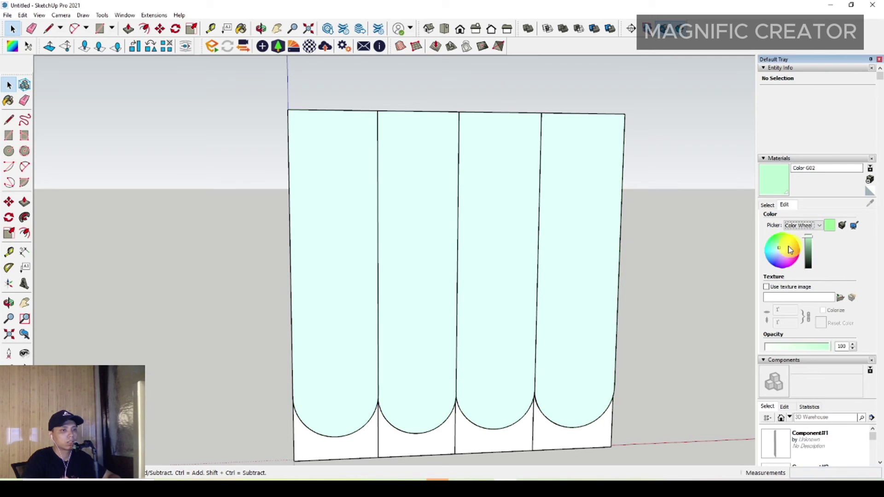
left_click(781, 247)
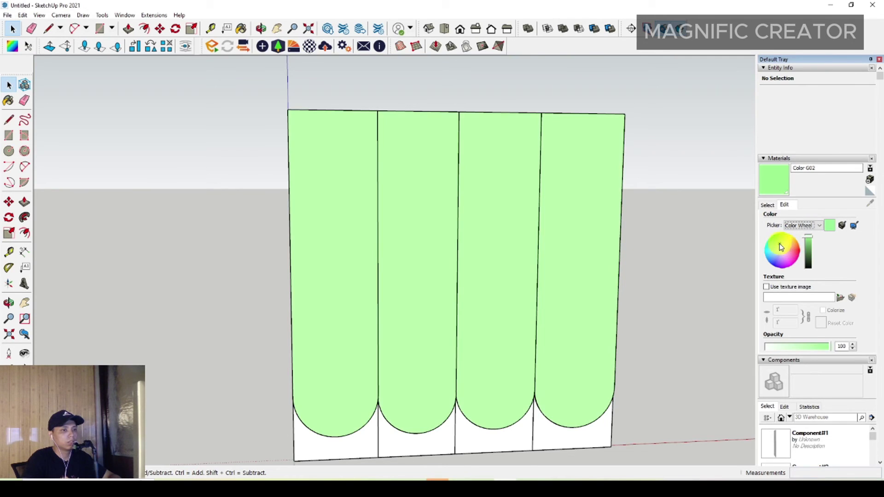
left_click(809, 247)
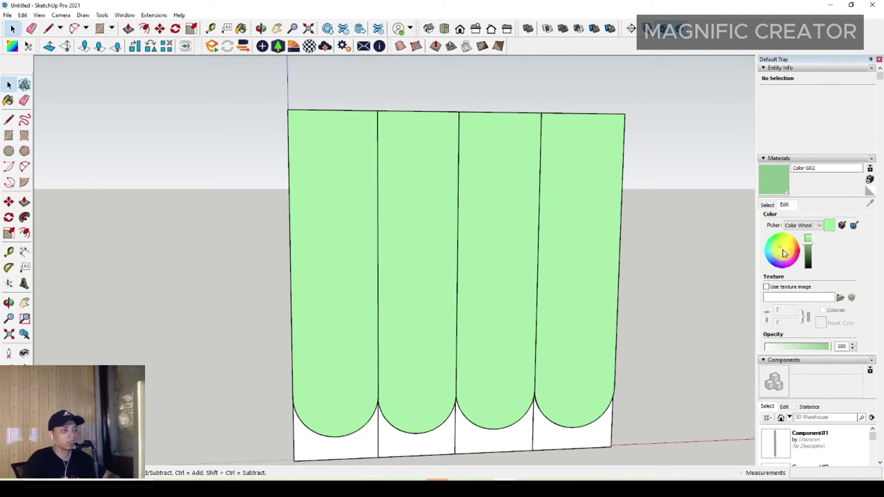
- Adjust the Color G02 door material on the color wheel to a muted, slightly bluish mint green
left_click(810, 250)
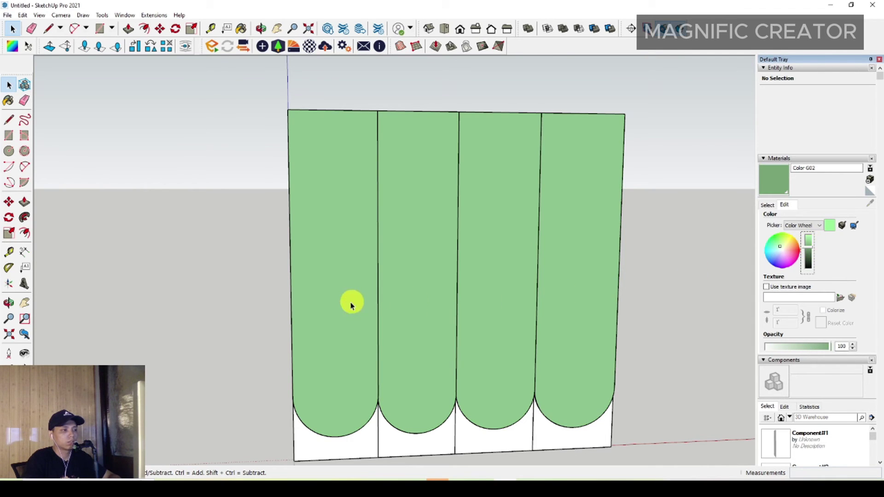
middle_click_drag(351, 302, 547, 266)
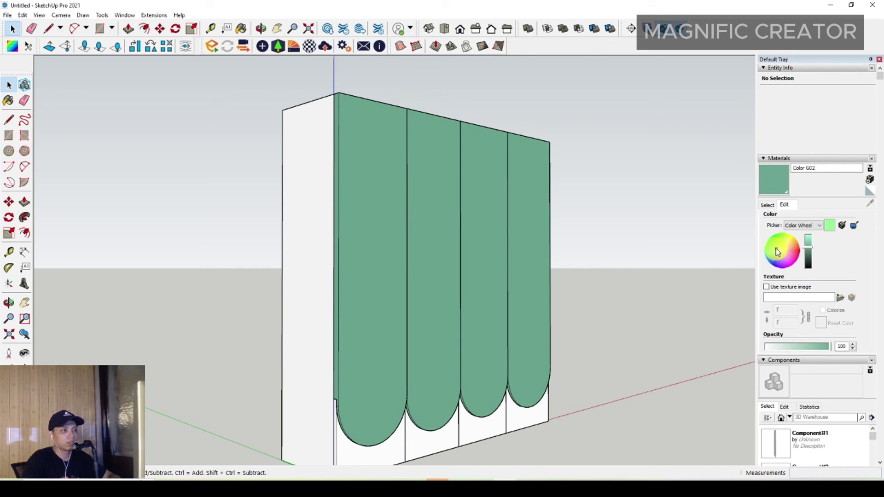
left_click(440, 264)
middle_click_drag(411, 268, 530, 260)
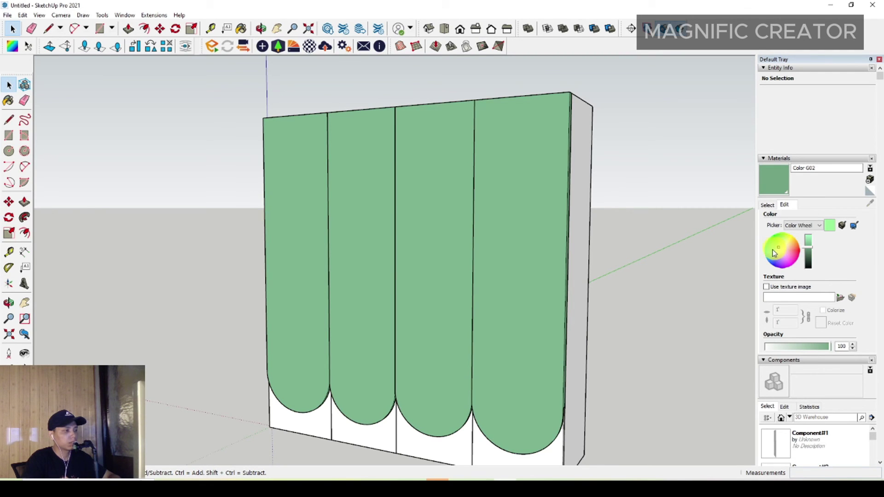
middle_click_drag(513, 294, 412, 276)
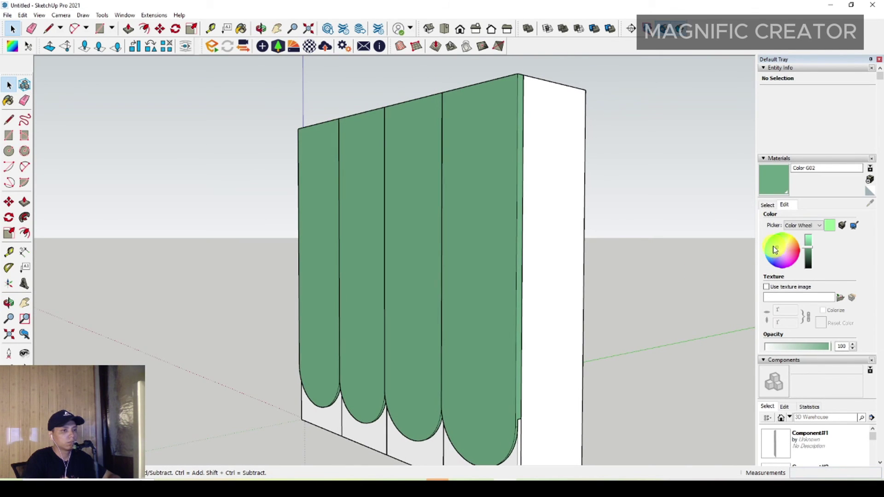
left_click(773, 246)
left_click(778, 251)
middle_click_drag(322, 305, 375, 290)
mouse_move(810, 255)
left_mouse_down()
mouse_move(808, 239)
mouse_move(809, 253)
left_mouse_up()
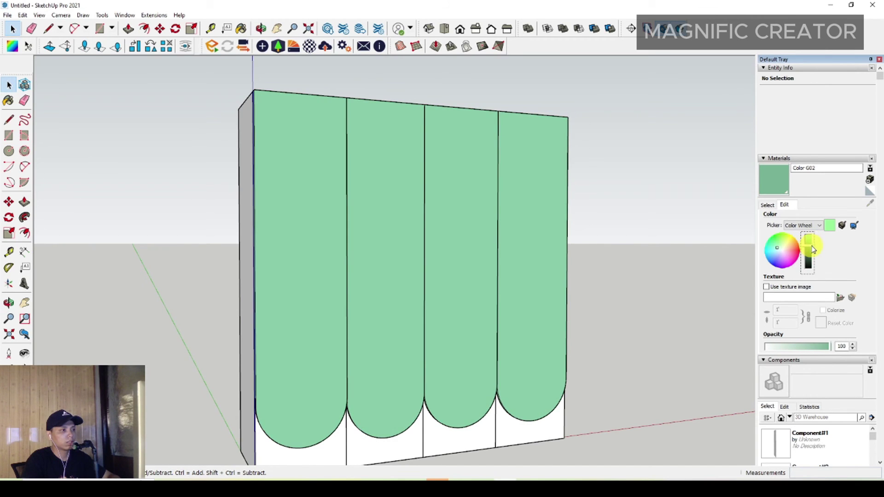
middle_click_drag(323, 349, 594, 283)
scroll(346, 348, "up", 2)
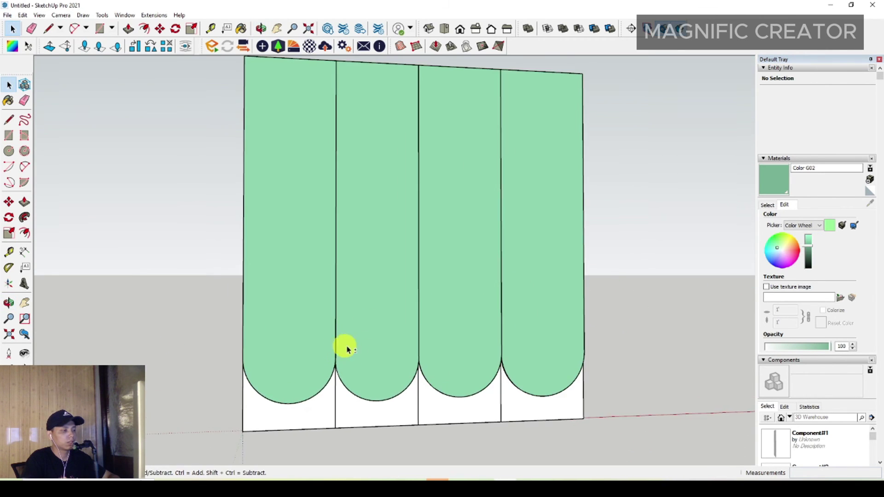
middle_click_drag(346, 348, 417, 335)
- Paint the first lower front panel with Formica Laminate Light from the Synthetic Surfaces materials
left_click(768, 205)
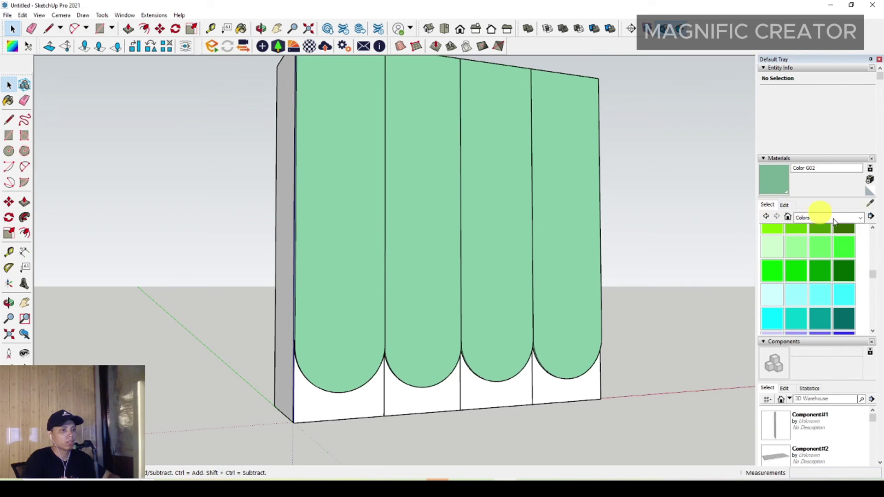
left_click(859, 217)
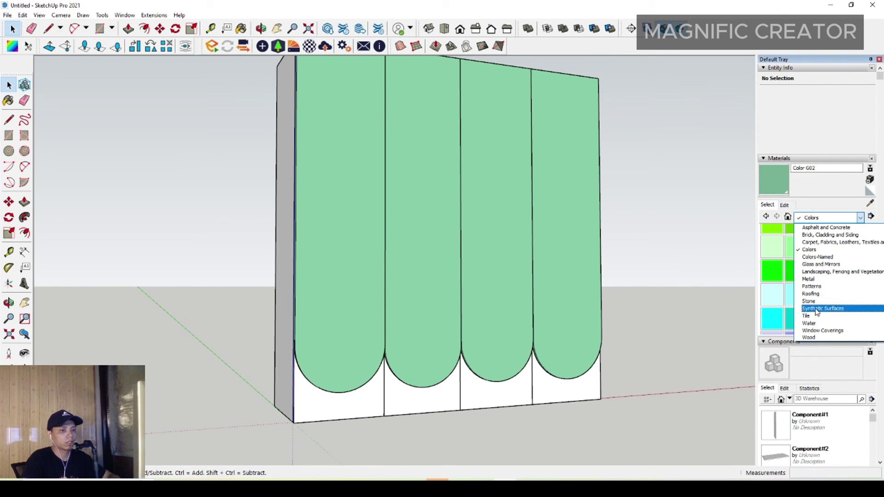
left_click(816, 309)
left_click(776, 262)
scroll(318, 380, "up", 1)
middle_click_drag(318, 381, 356, 384)
key("space")
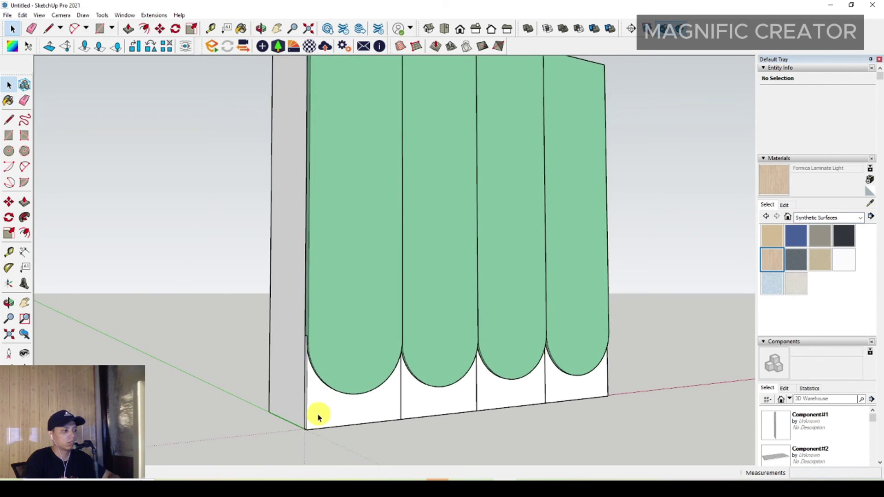
triple_click(318, 417)
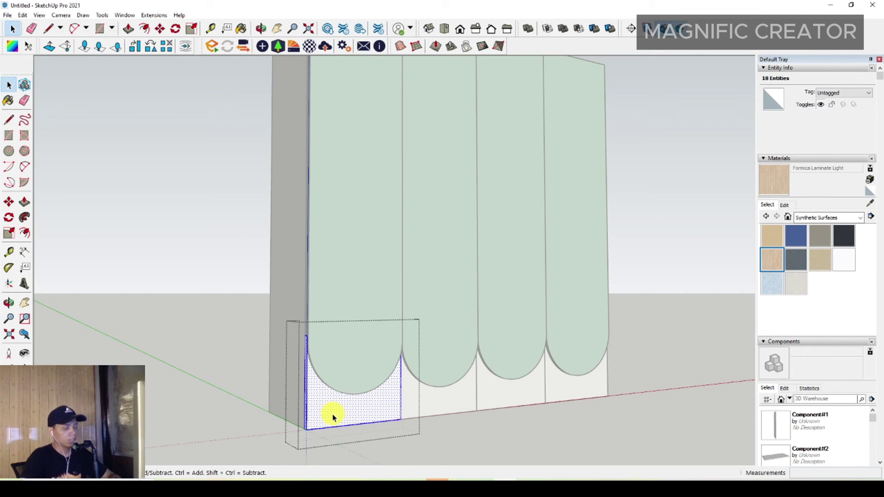
left_click(350, 409)
key("space")
- Paint the second and third lower front panels with Formica Laminate Light inside their groups
left_click(440, 404)
triple_click(440, 405)
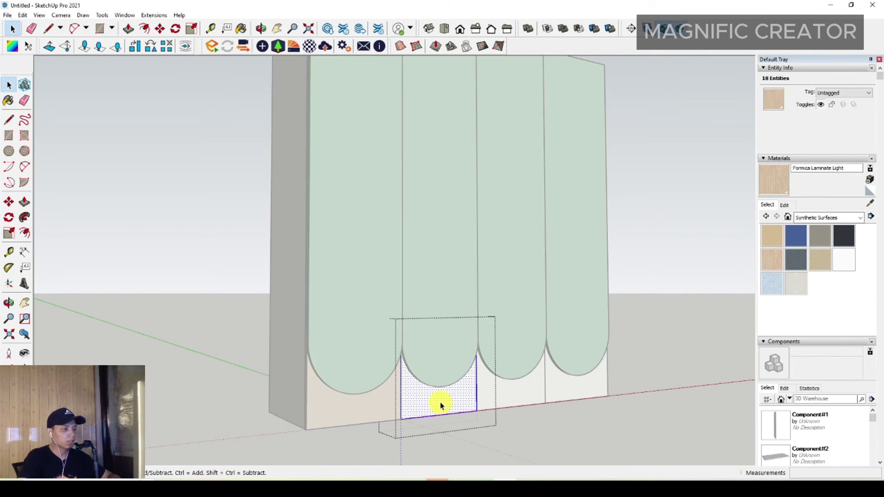
key("b")
left_click(460, 395)
key("space")
double_click(517, 398)
left_click(525, 391)
key("b")
left_click(527, 389)
key("space")
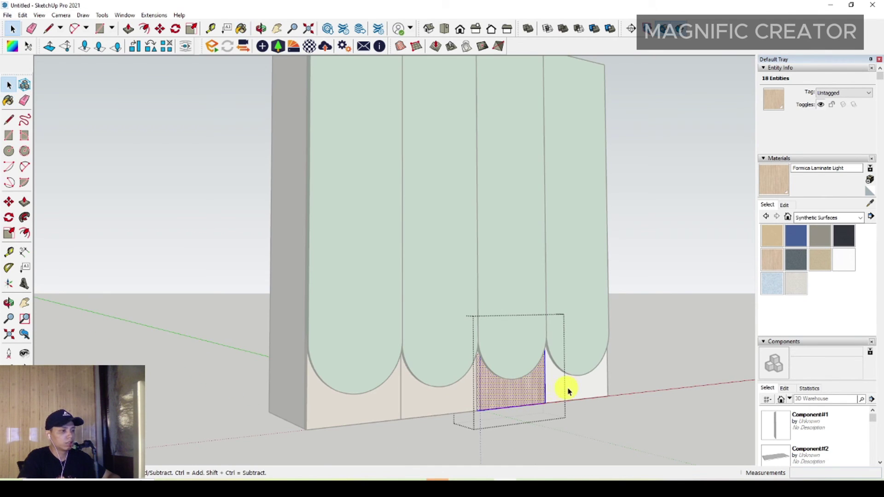
- Paint the fourth lower front panel with Formica Laminate Light and close its group
double_click(567, 390)
left_click(568, 390)
key("b")
left_click(564, 382)
key("space")
scroll(561, 385, "down", 2)
left_click(657, 299)
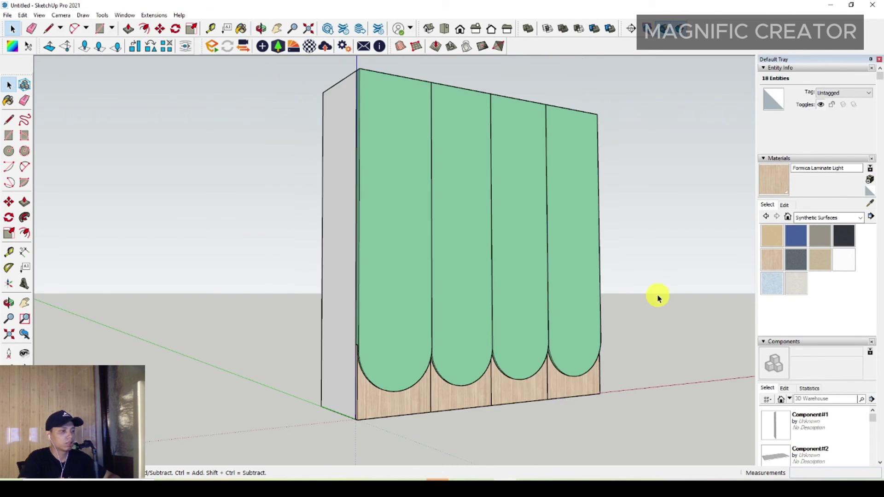
- Copy the whole wardrobe about 3800 mm along the red axis to stand beside the original
scroll(525, 322, "down", 3)
middle_click_drag(523, 320, 635, 348)
scroll(418, 325, "up", 3)
scroll(343, 265, "down", 2)
middle_click_drag(346, 264, 338, 288)
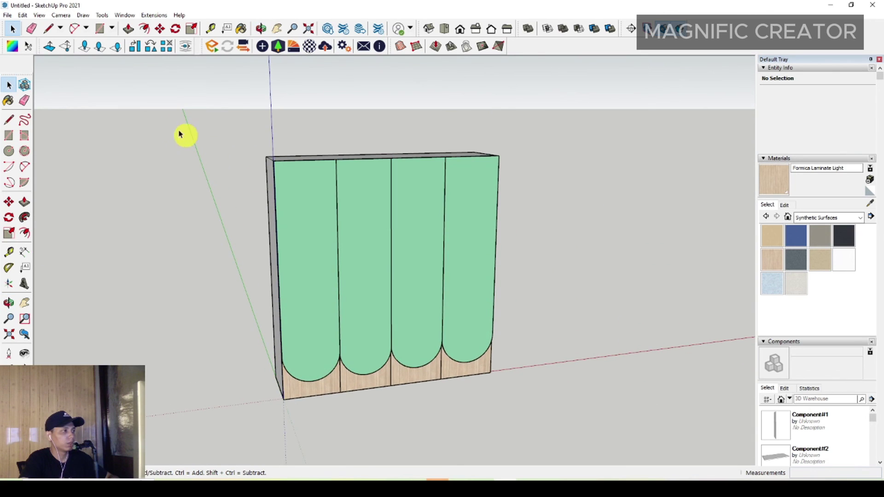
left_click_drag(176, 127, 603, 414)
middle_click_drag(487, 328, 365, 291)
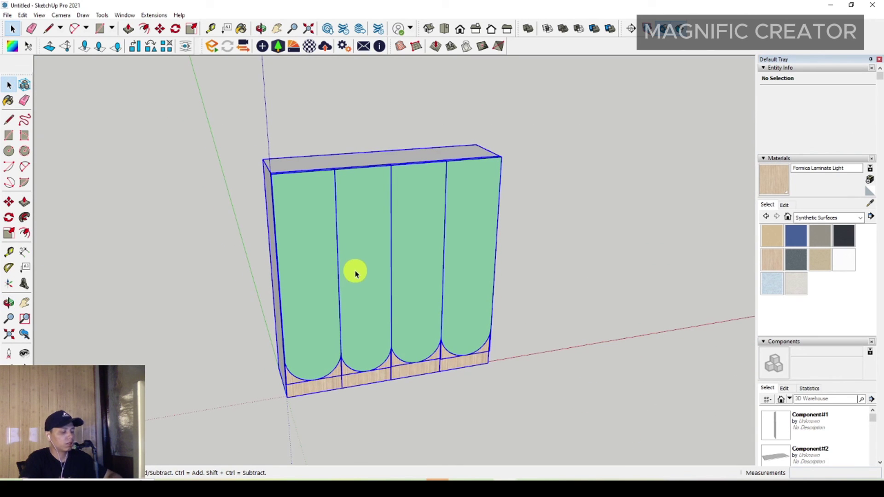
left_click(9, 201)
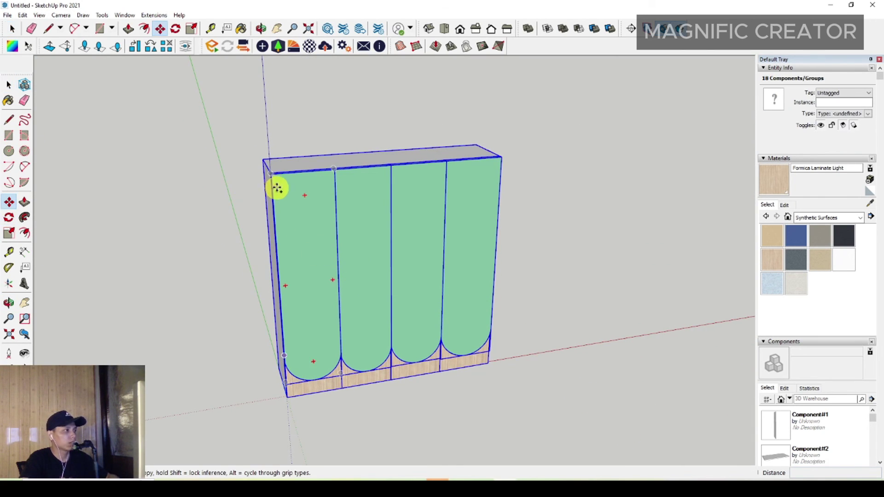
left_click(272, 174)
key("ctrl")
scroll(318, 165, "down", 1)
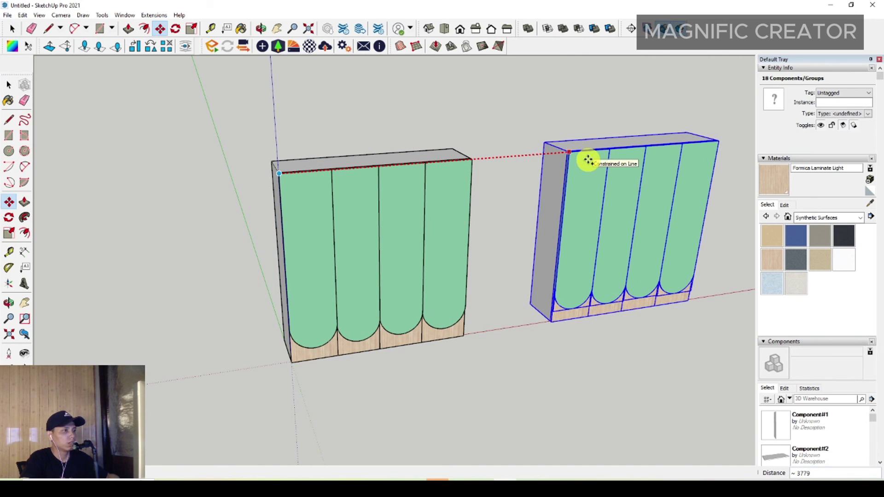
left_click(588, 159)
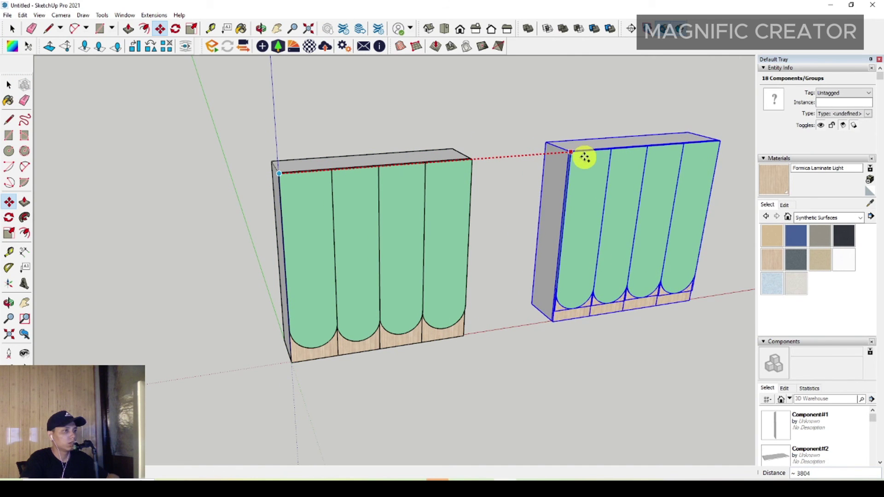
key("space")
- Rotate the copied wardrobe's first tall door wide open about its outer vertical edge
scroll(586, 179, "up", 5)
left_click(461, 358)
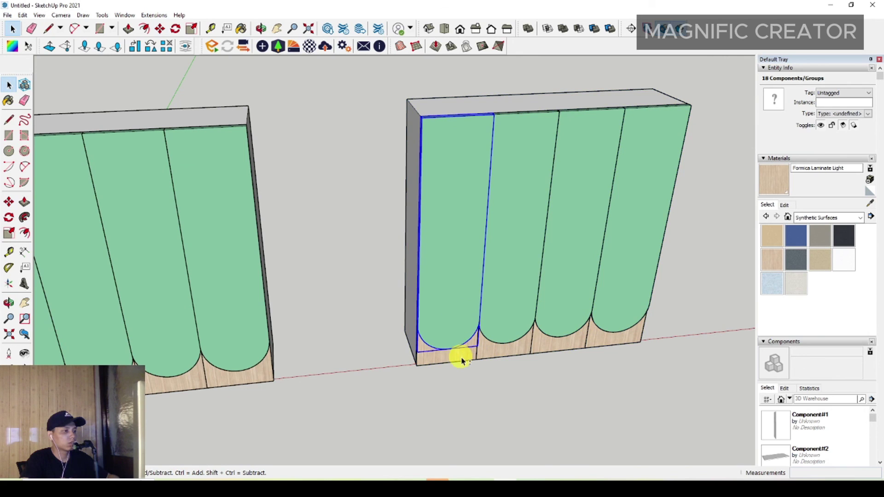
scroll(459, 177, "up", 8)
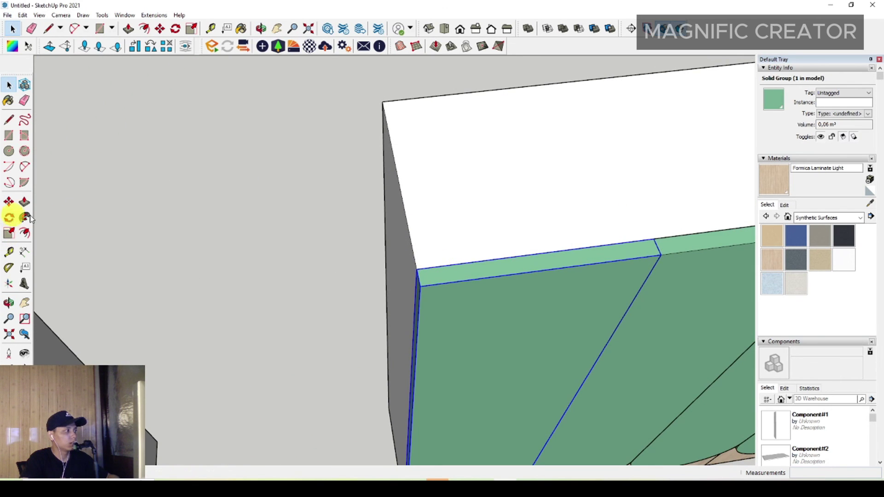
left_click(9, 218)
scroll(417, 275, "up", 3)
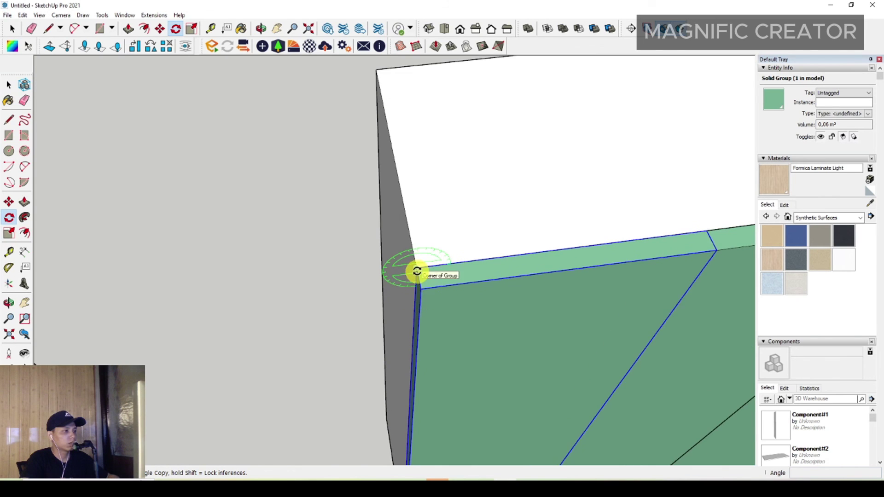
middle_click_drag(418, 273, 433, 209)
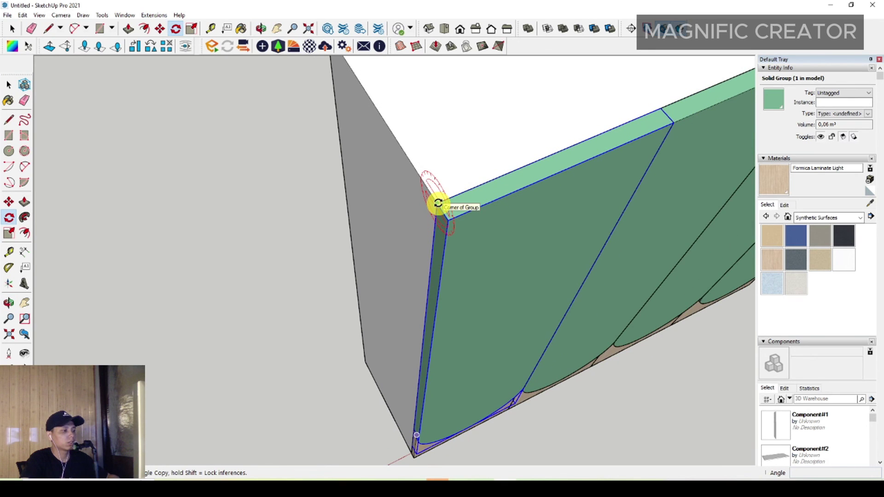
left_click(437, 202)
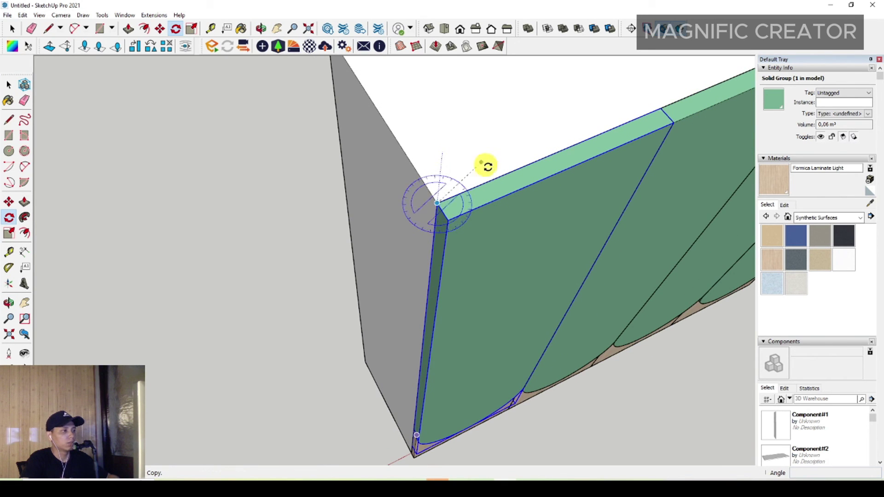
left_click(513, 170)
scroll(510, 223, "down", 3)
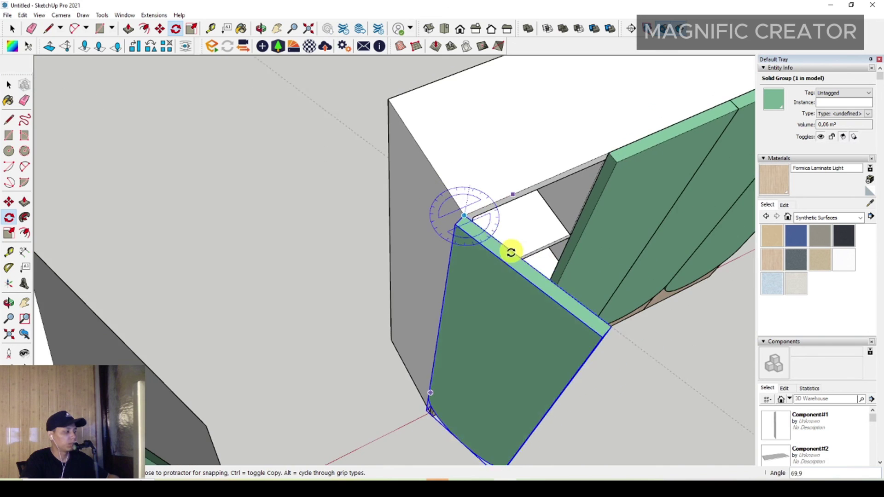
middle_click_drag(485, 275, 338, 196)
left_click(338, 197)
key("space")
- Rotate the copied wardrobe's second tall door open by about 64° about its edge next to the third door
middle_click_drag(570, 170, 342, 193)
left_click(511, 265)
scroll(343, 193, "up", 3)
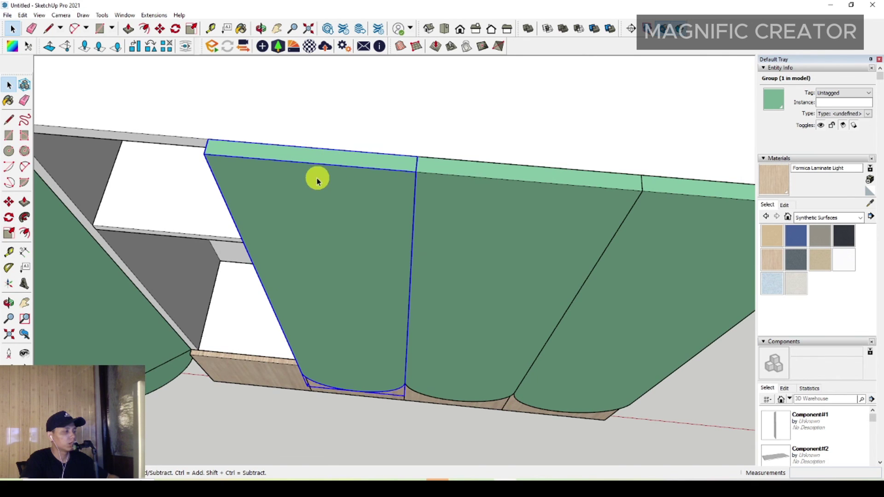
middle_click_drag(317, 180, 399, 203)
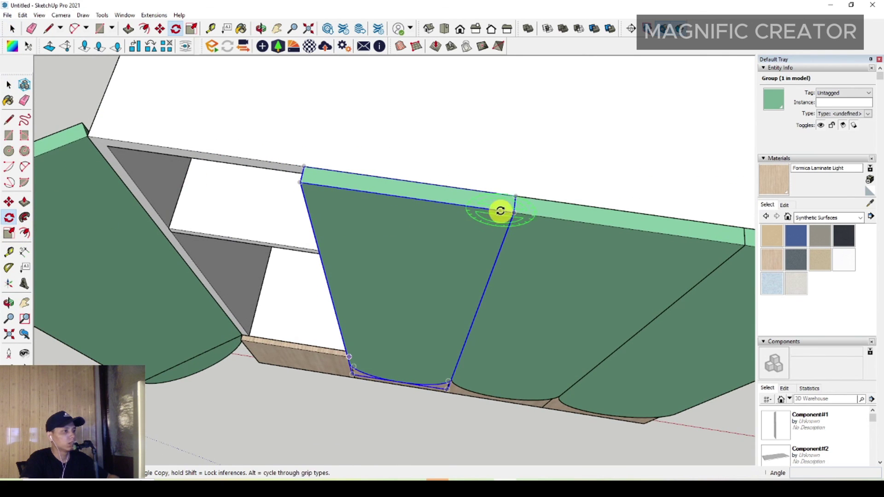
left_click(534, 155)
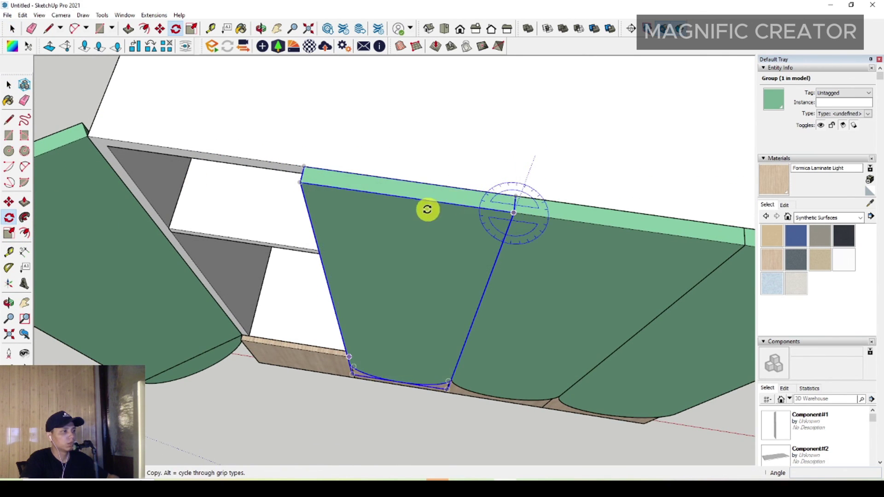
scroll(412, 200, "down", 1)
left_click(412, 199)
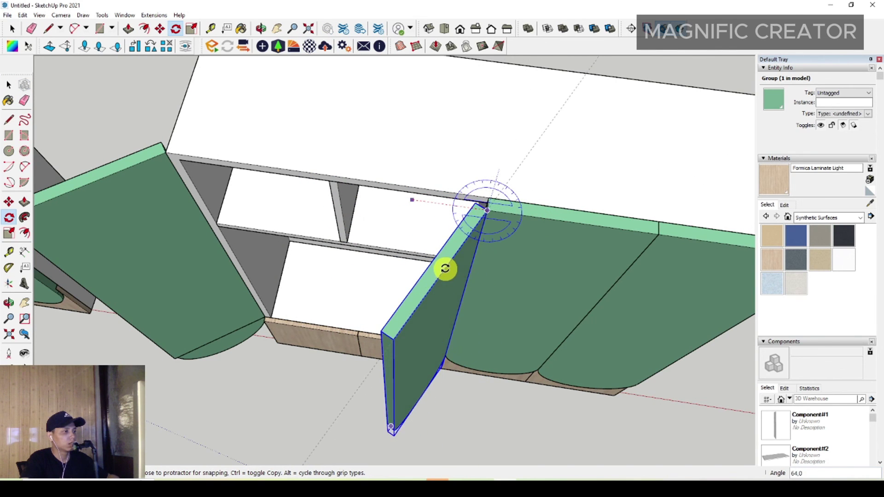
left_click(446, 269)
key("space")
- Rotate the copied wardrobe's fourth tall door open about its outer vertical edge to expose the shelves
scroll(436, 272, "down", 2)
scroll(437, 272, "down", 3)
middle_click_drag(436, 273, 456, 285)
scroll(584, 208, "up", 3)
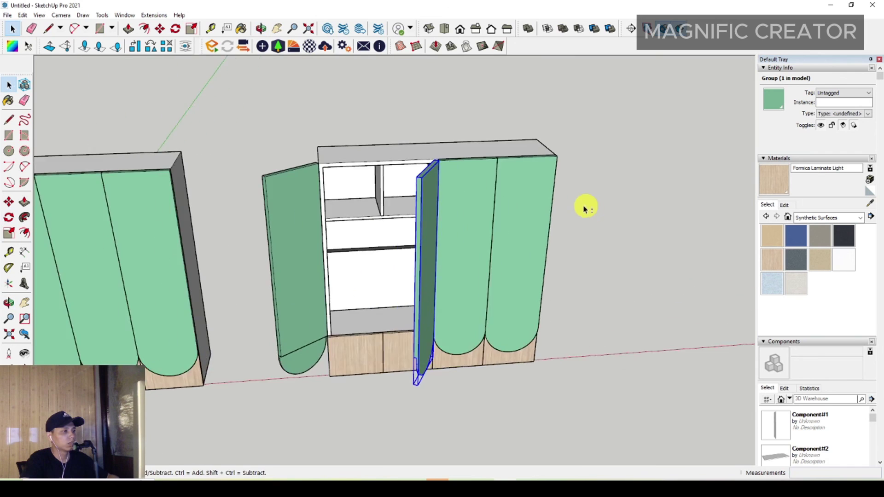
middle_click_drag(584, 208, 461, 279)
scroll(462, 279, "up", 5)
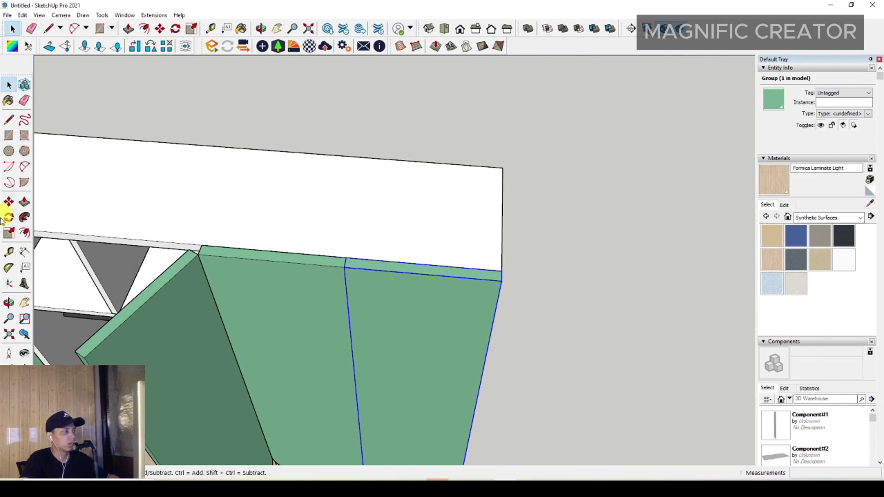
left_click(9, 218)
scroll(479, 282, "up", 1)
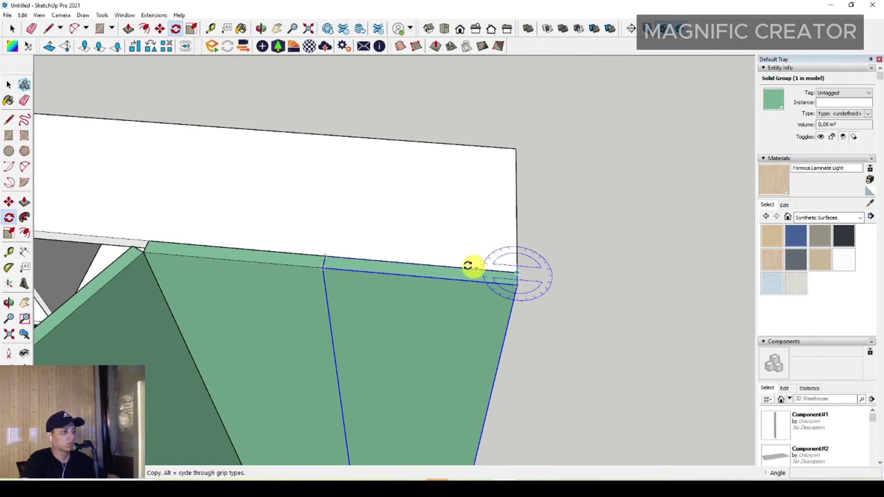
left_click(430, 266)
scroll(430, 265, "down", 2)
left_click(520, 317)
key("space")
- Clear the selection and examine the closed and open wardrobes side by side from the front
scroll(399, 289, "down", 2)
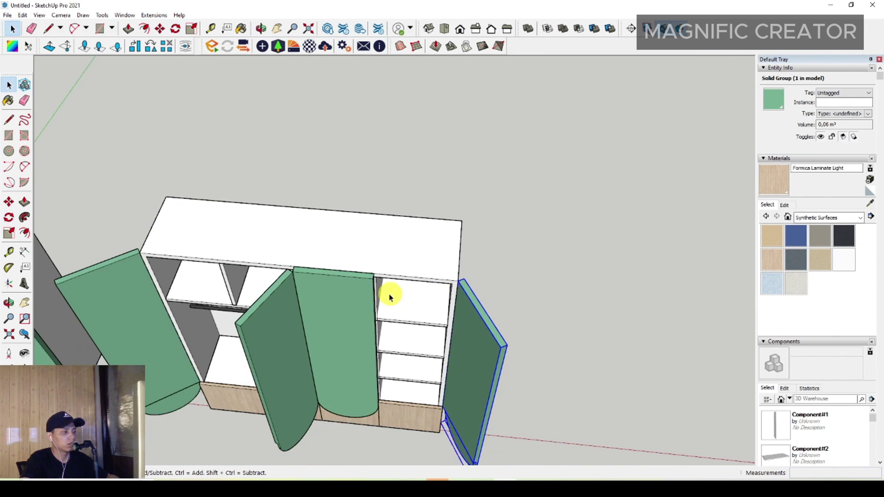
middle_click_drag(389, 297, 407, 191)
scroll(394, 251, "down", 2)
middle_click_drag(394, 259, 481, 248)
scroll(552, 256, "up", 2)
middle_click_drag(552, 256, 536, 261, "shift")
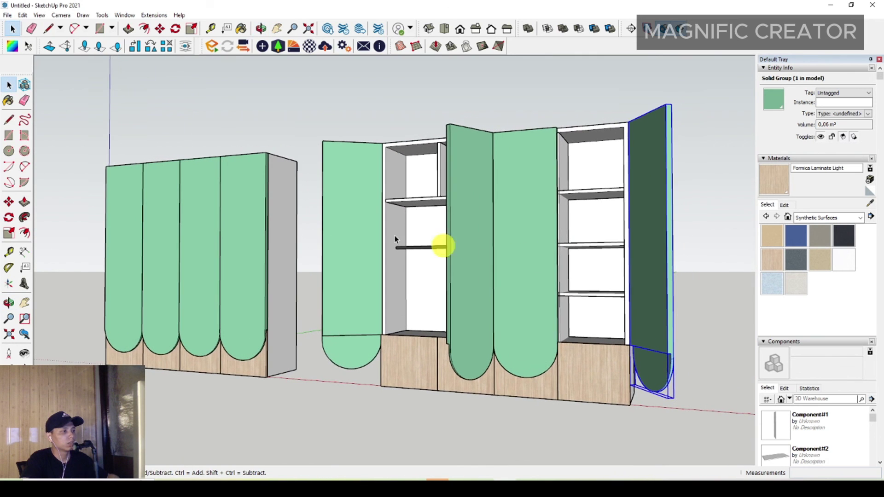
left_click(278, 124)
middle_click_drag(207, 282, 513, 298)
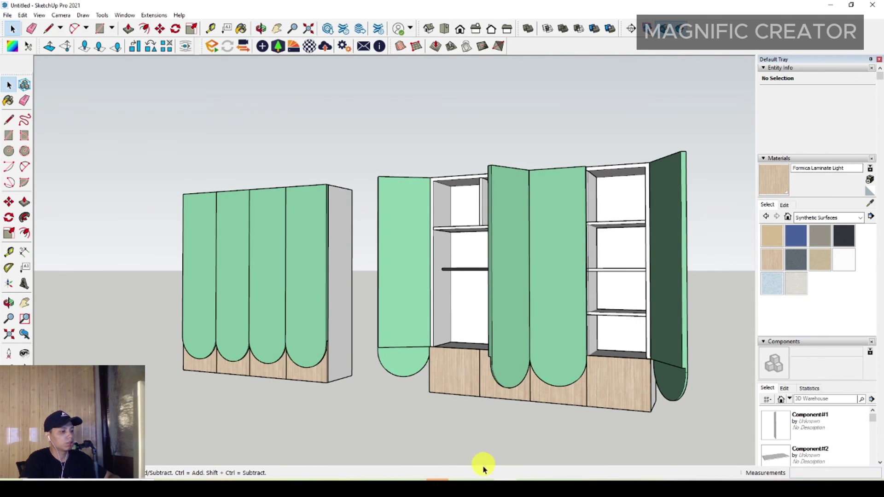